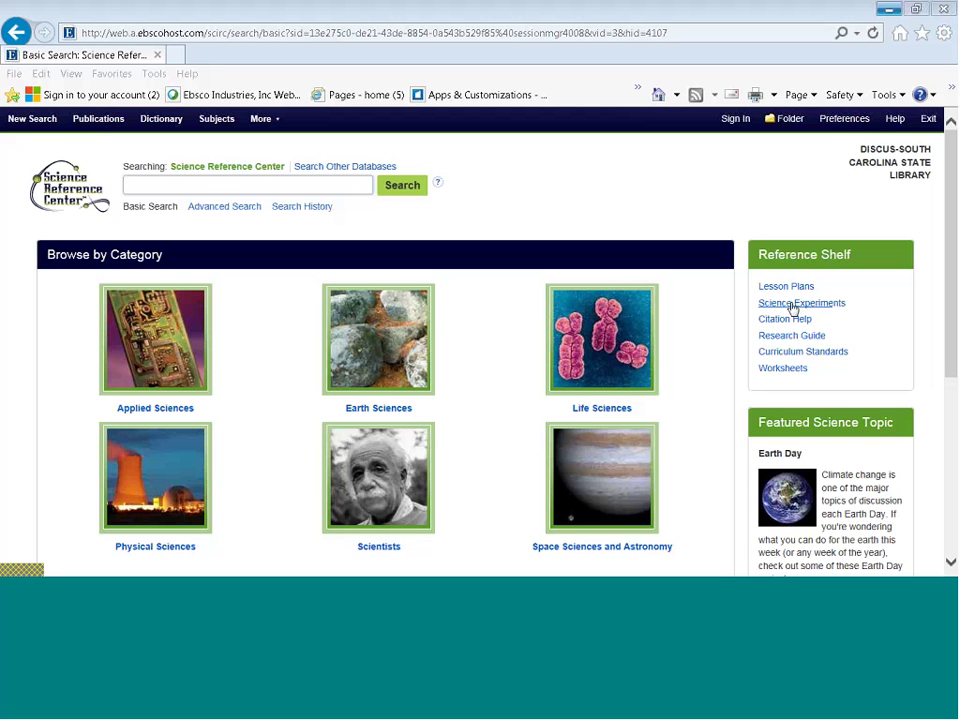
Open the reference shelf's Science Experiments list and view the full text of the article "How Einstein Reinvented Reality".
click(792, 304)
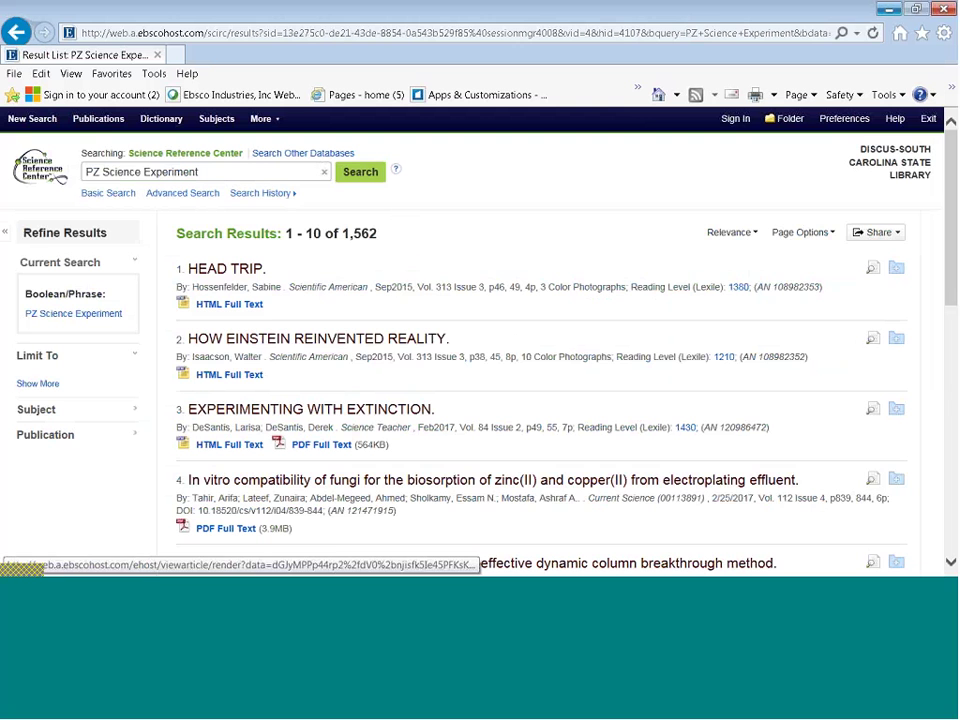
click(517, 343)
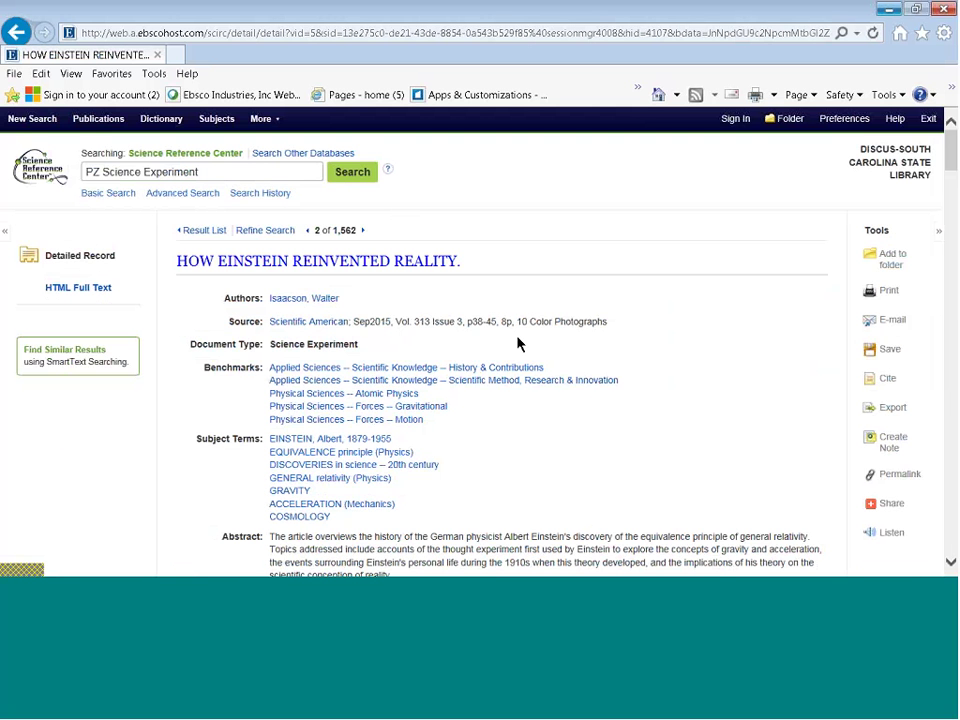
scroll(810, 421, down, 5)
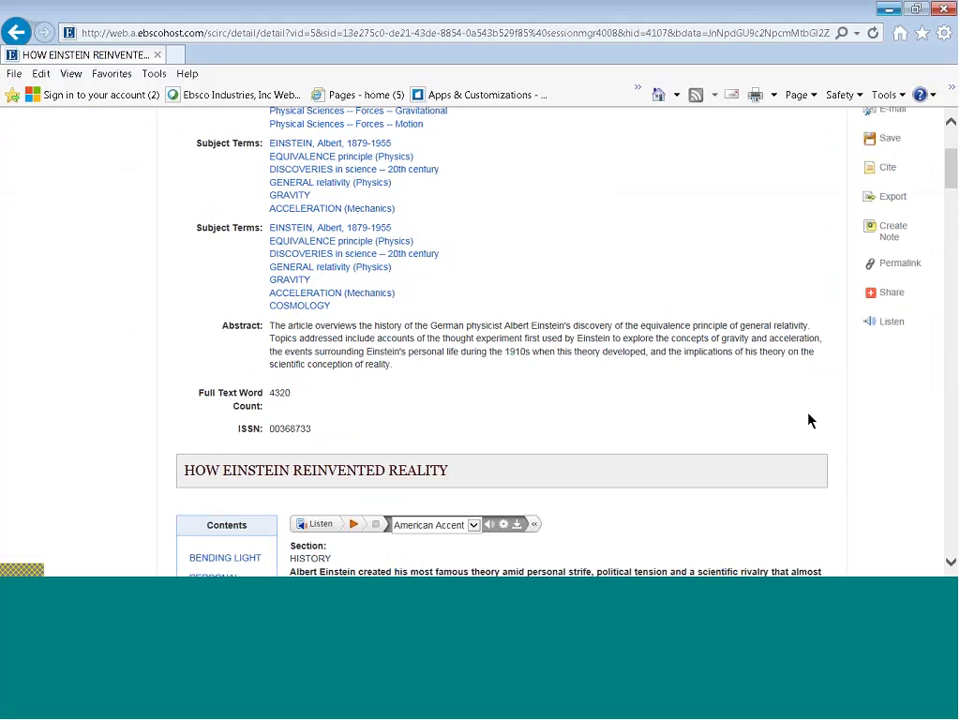
scroll(810, 421, down, 8)
scroll(810, 415, down, 3)
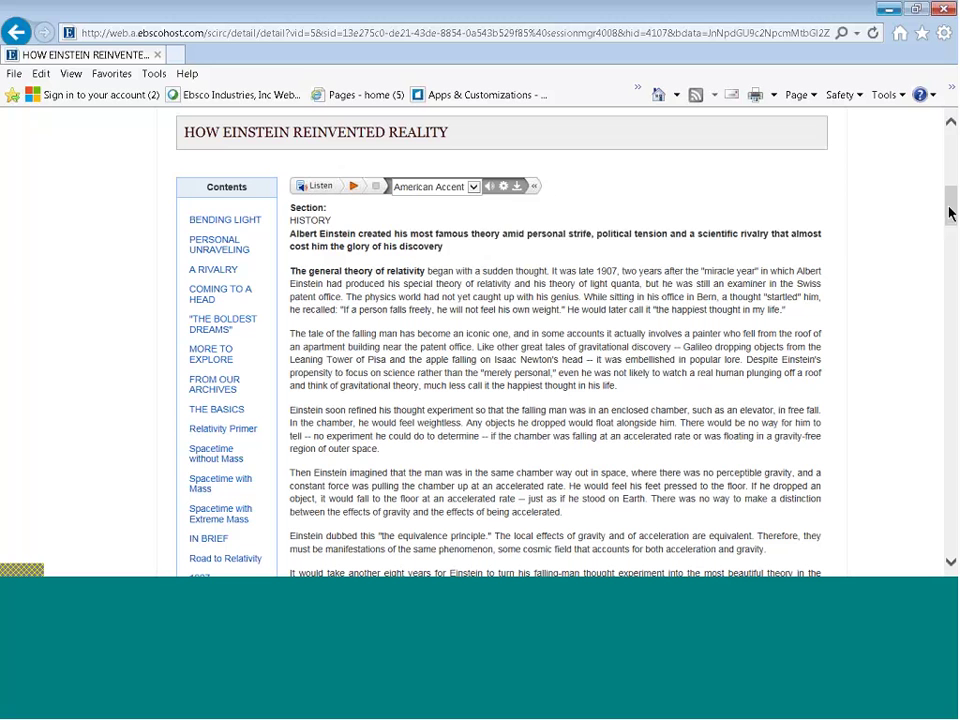
drag(951, 208, 952, 211)
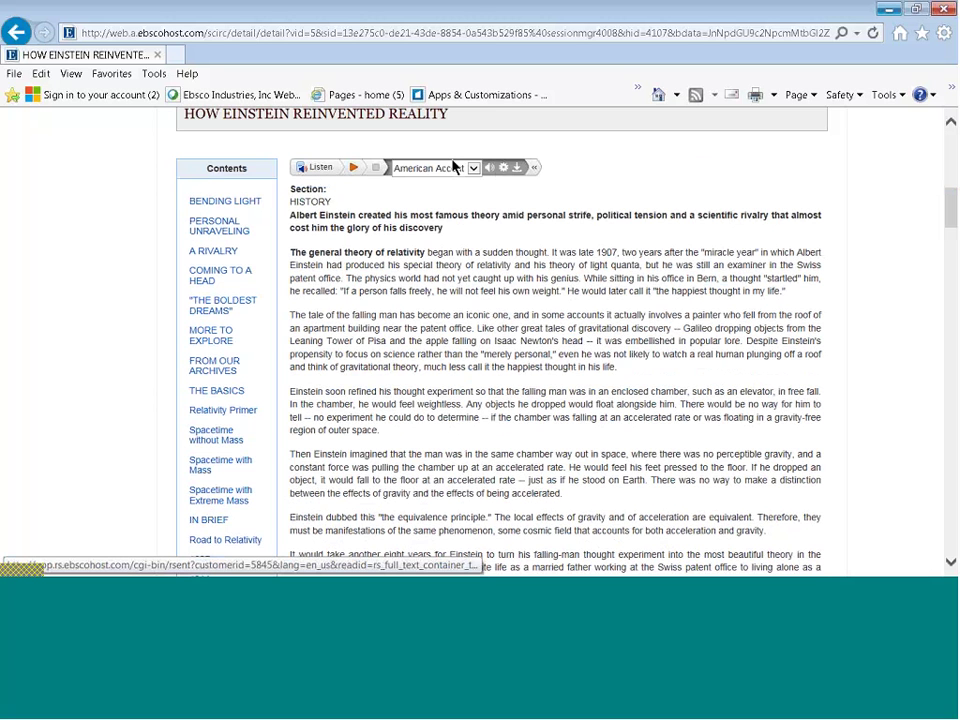
Check which reading accents the article's text-to-speech offers, and highlight the introductory History lines.
click(474, 168)
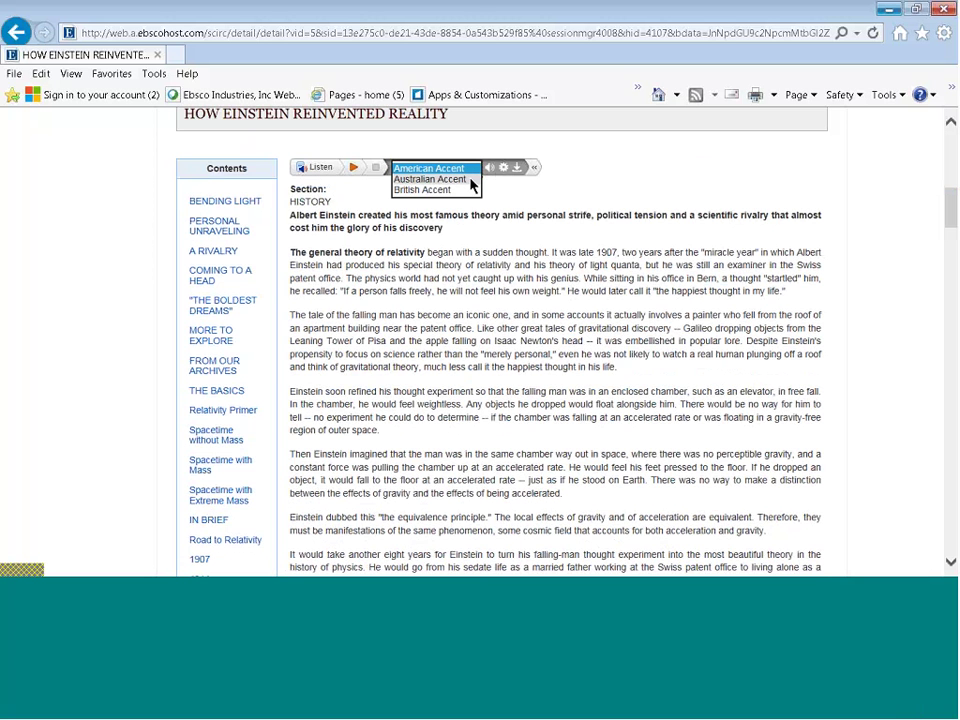
click(458, 252)
drag(446, 240, 283, 205)
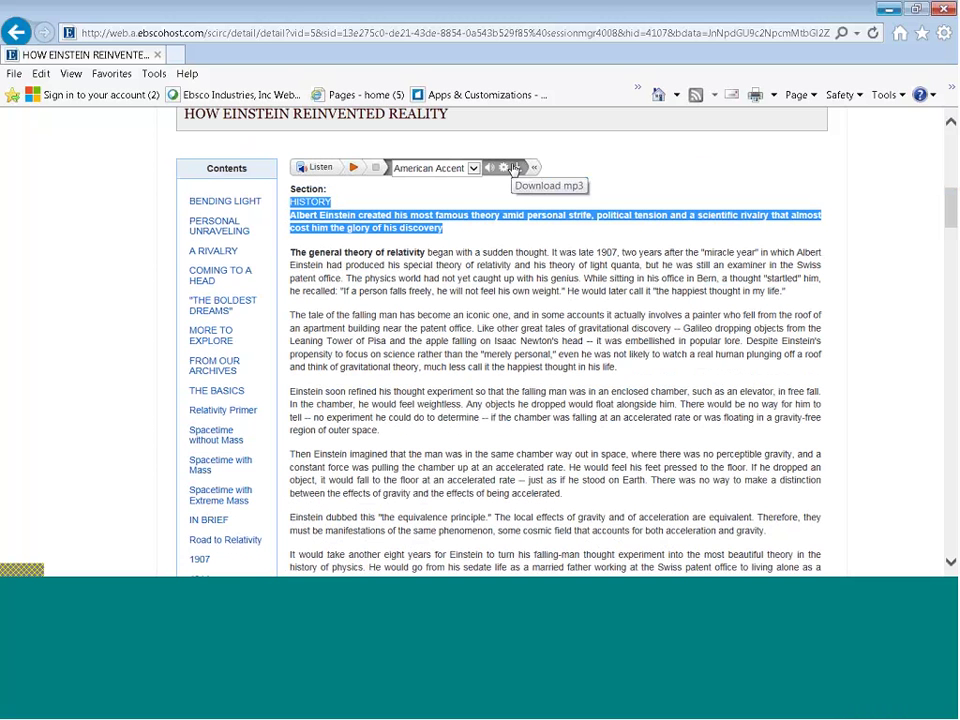
Return to the science experiment result list and look through the listed articles.
drag(951, 208, 926, 177)
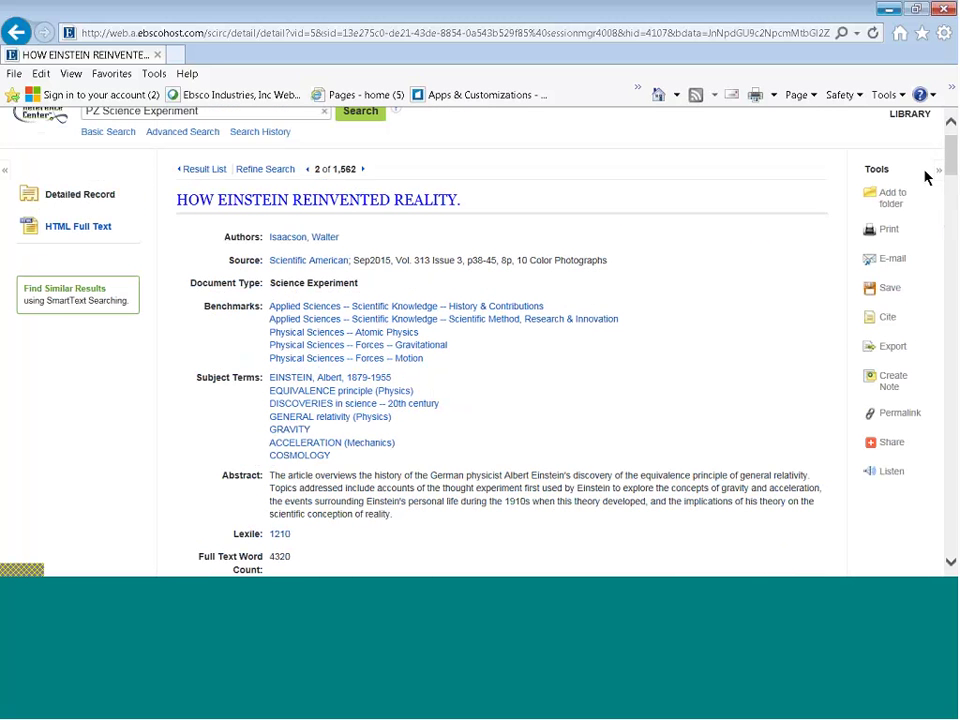
click(204, 170)
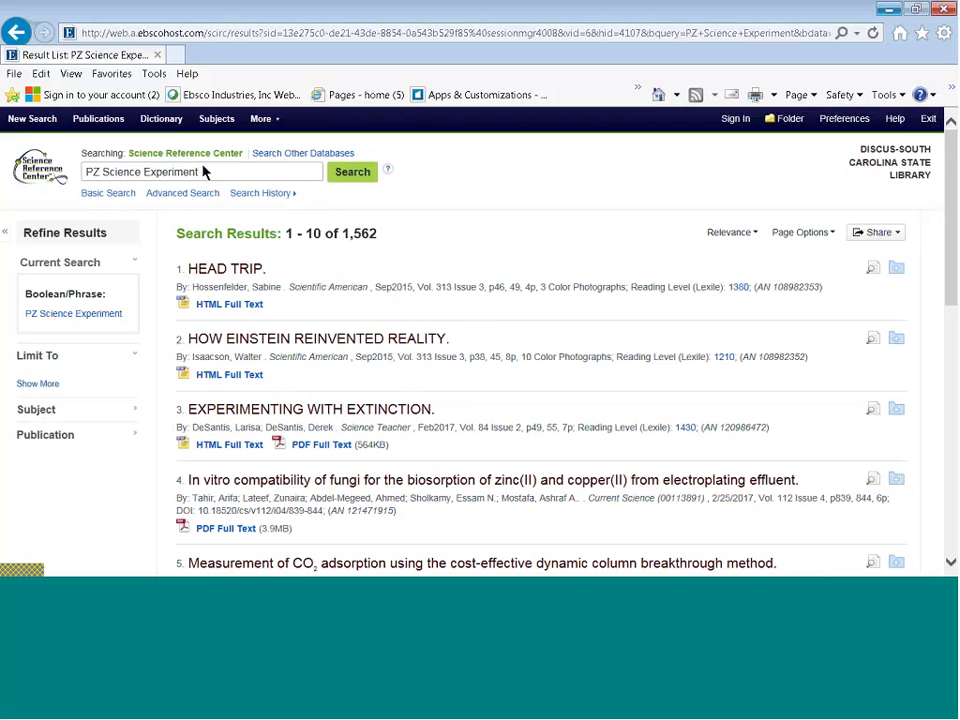
scroll(933, 253, down, 3)
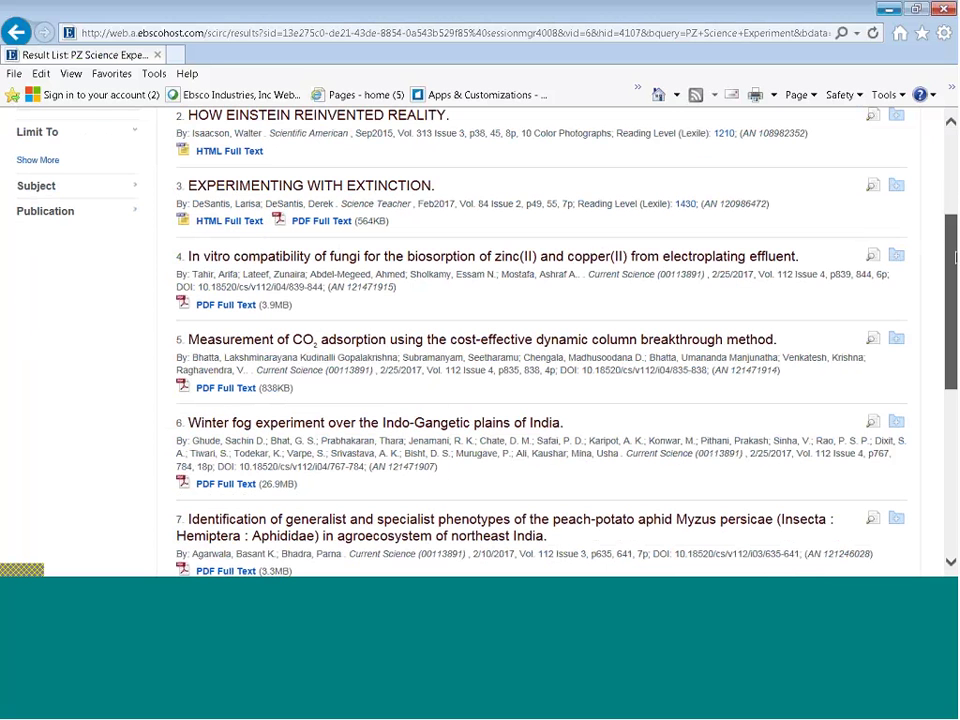
drag(951, 252, 953, 160)
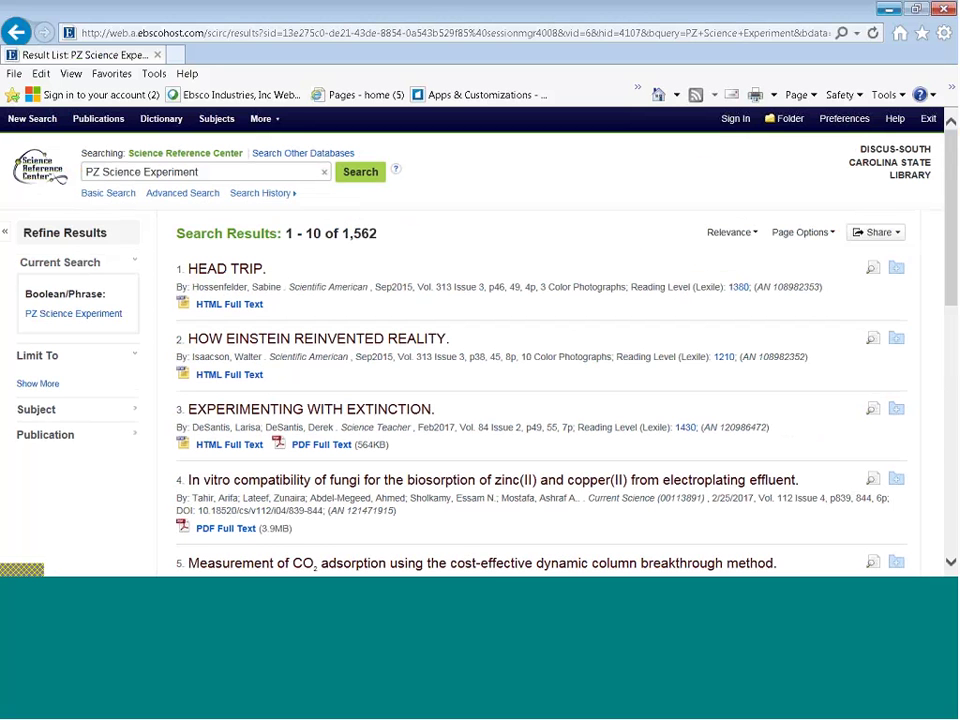
Start a new advanced search and limit the Lexile reading level to 550-1000 / Grades 5-6.
click(35, 177)
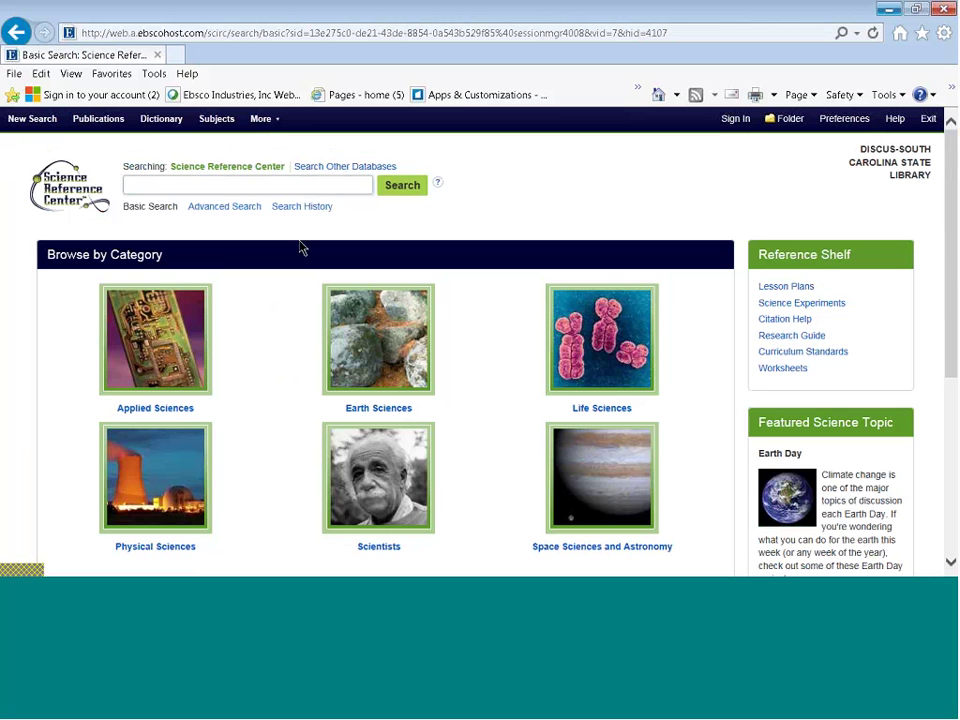
click(205, 208)
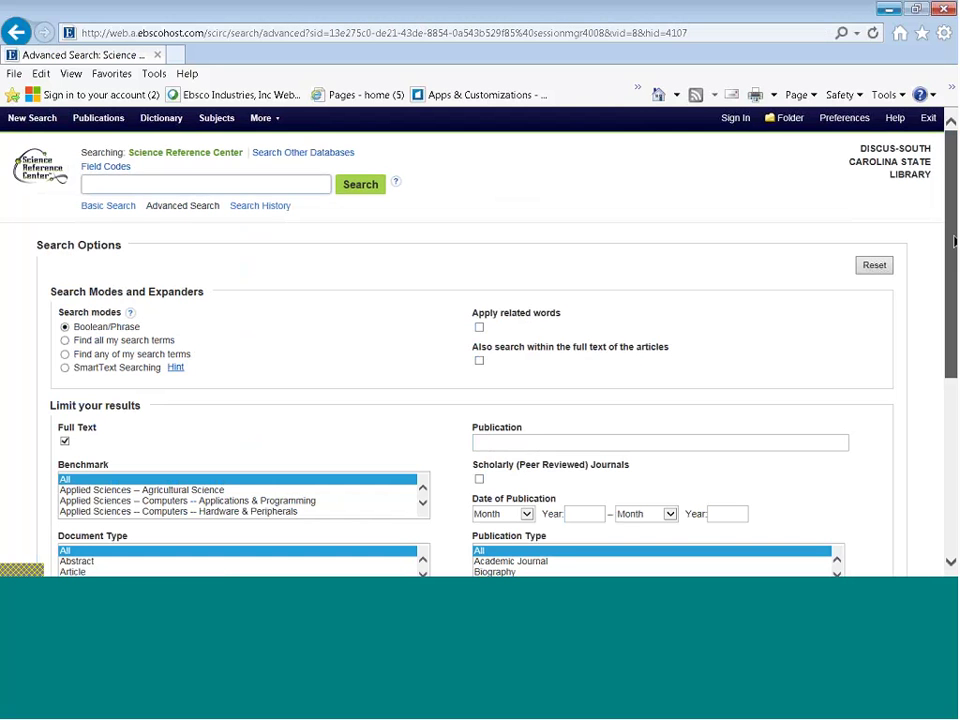
scroll(953, 241, down, 2)
scroll(953, 241, down, 2)
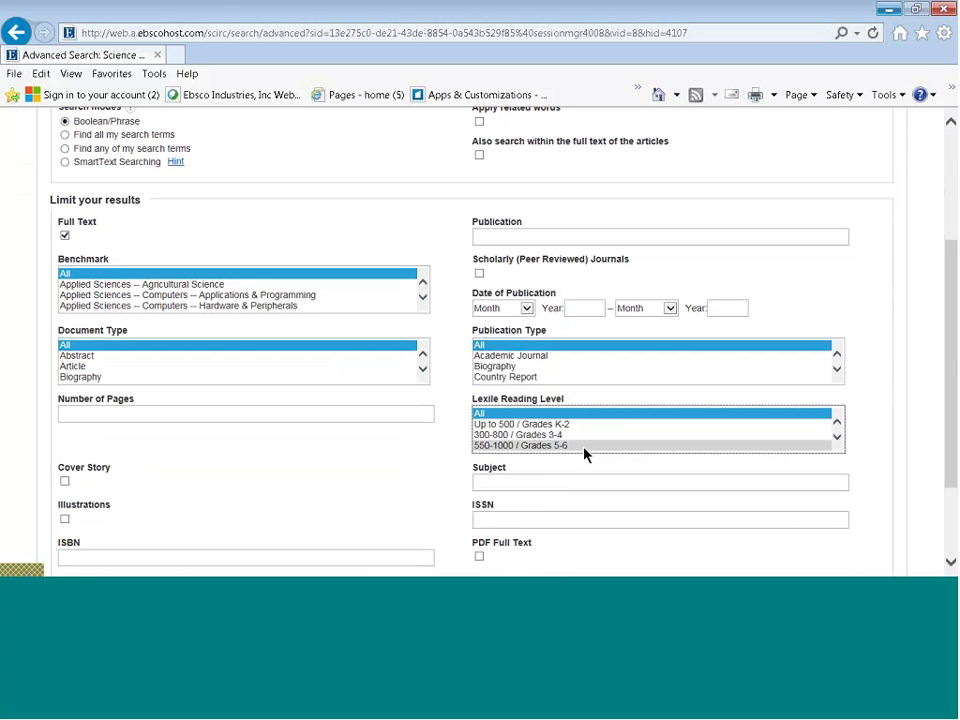
click(561, 445)
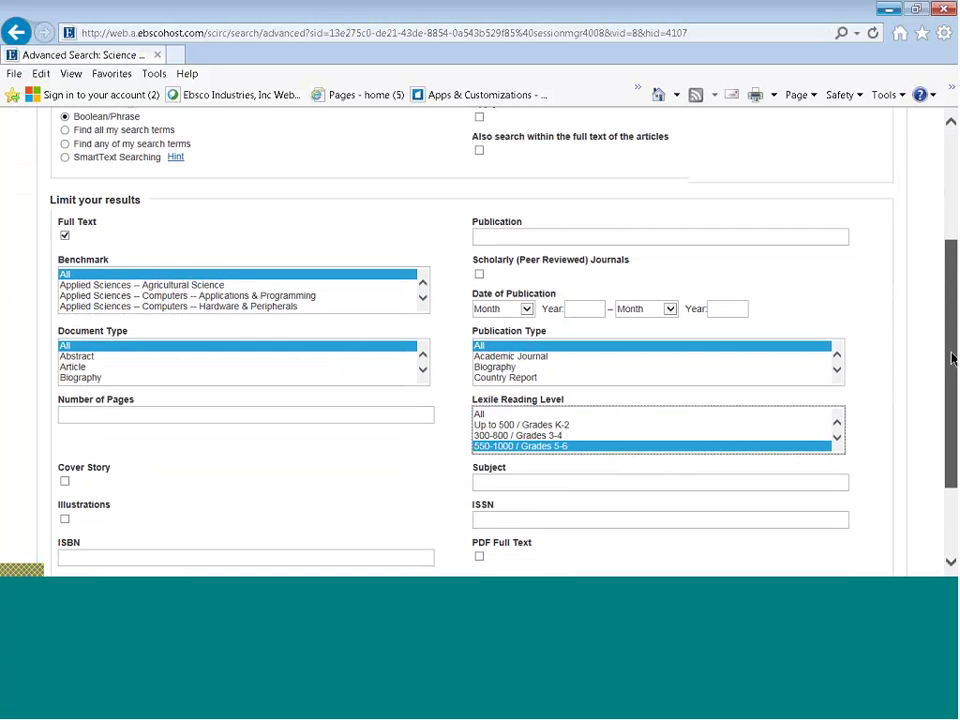
Limit the document type to Science Experiment and run the advanced search.
scroll(951, 358, down, 2)
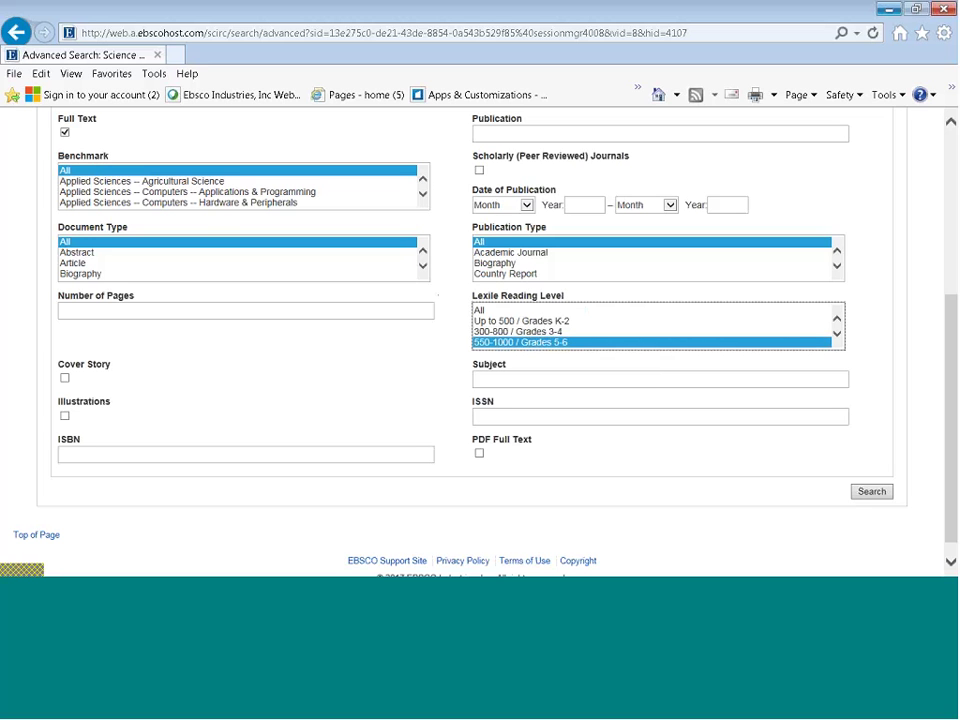
click(422, 265)
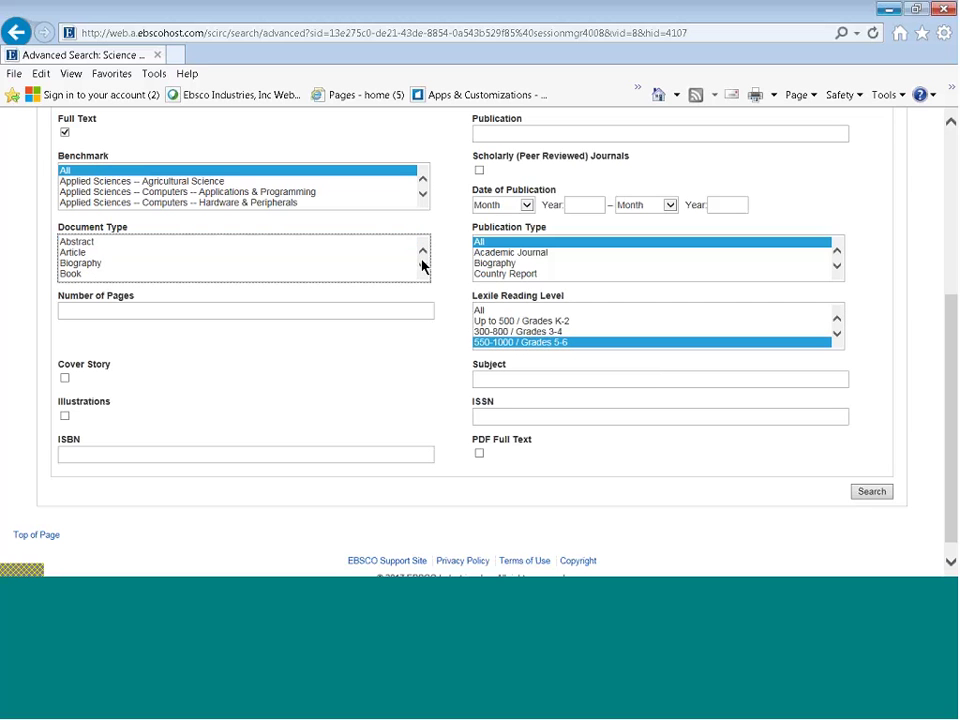
click(423, 266)
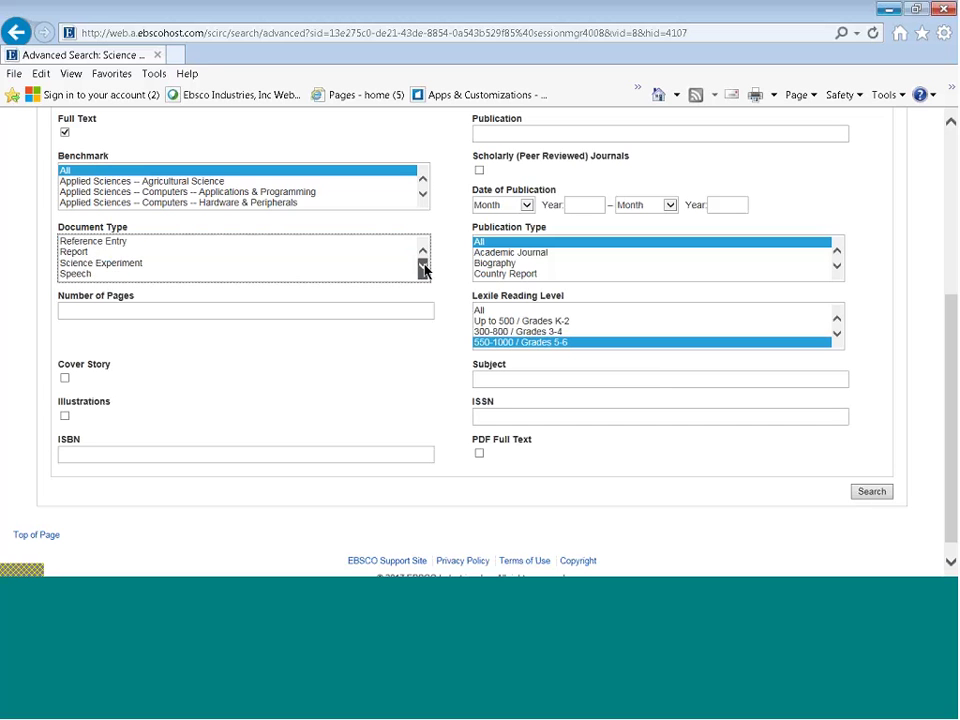
click(279, 260)
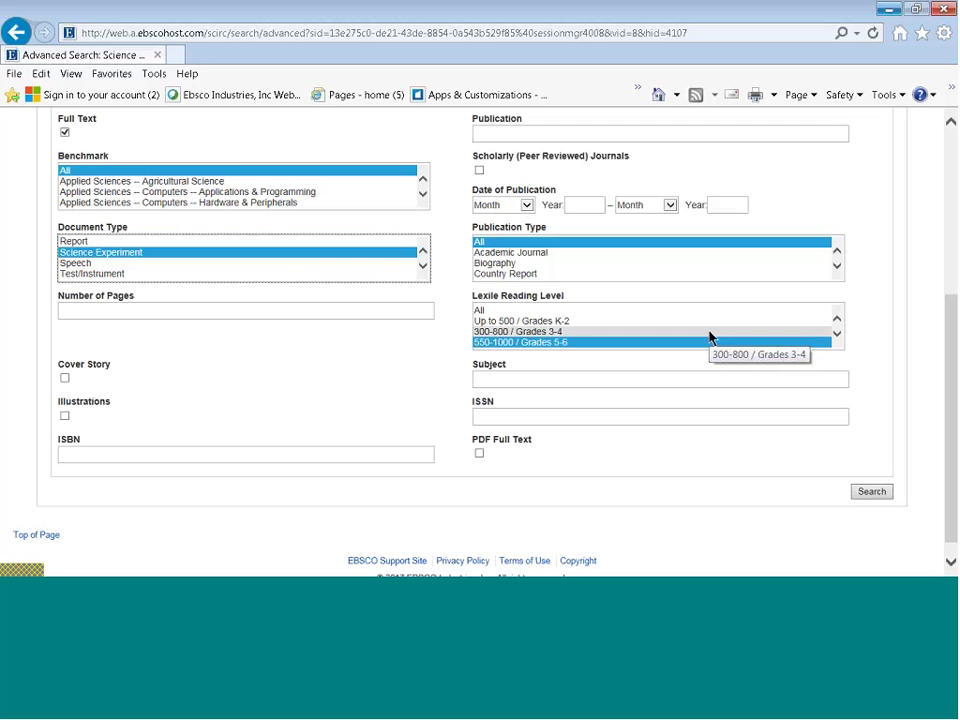
click(880, 493)
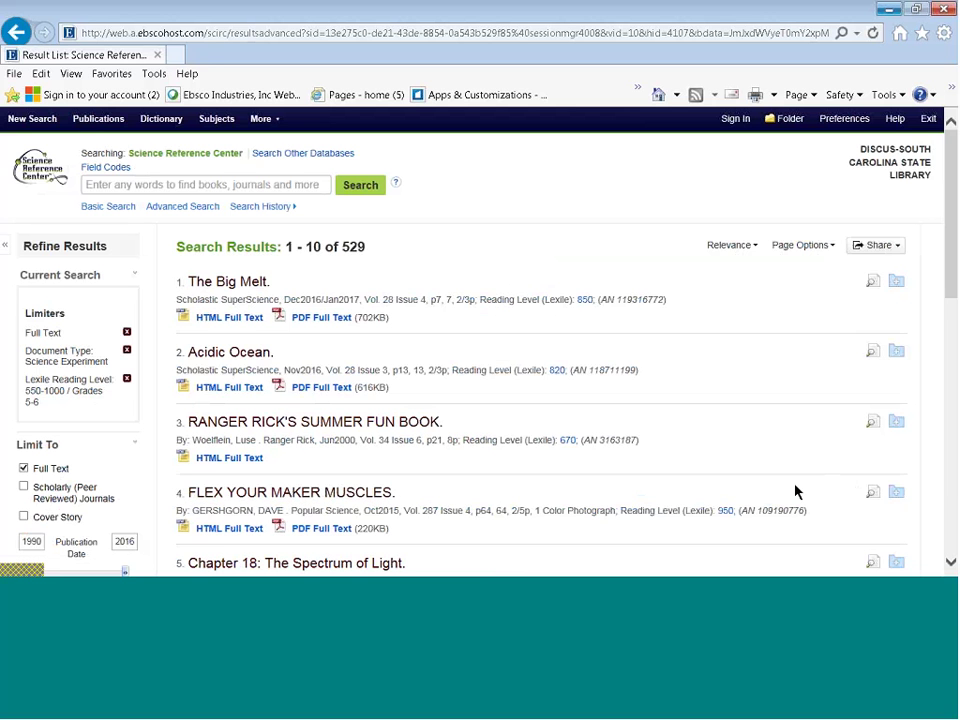
Add "The Big Melt", "Acidic Ocean" and "Ranger Rick's Summer Fun Book" to the folder.
click(896, 281)
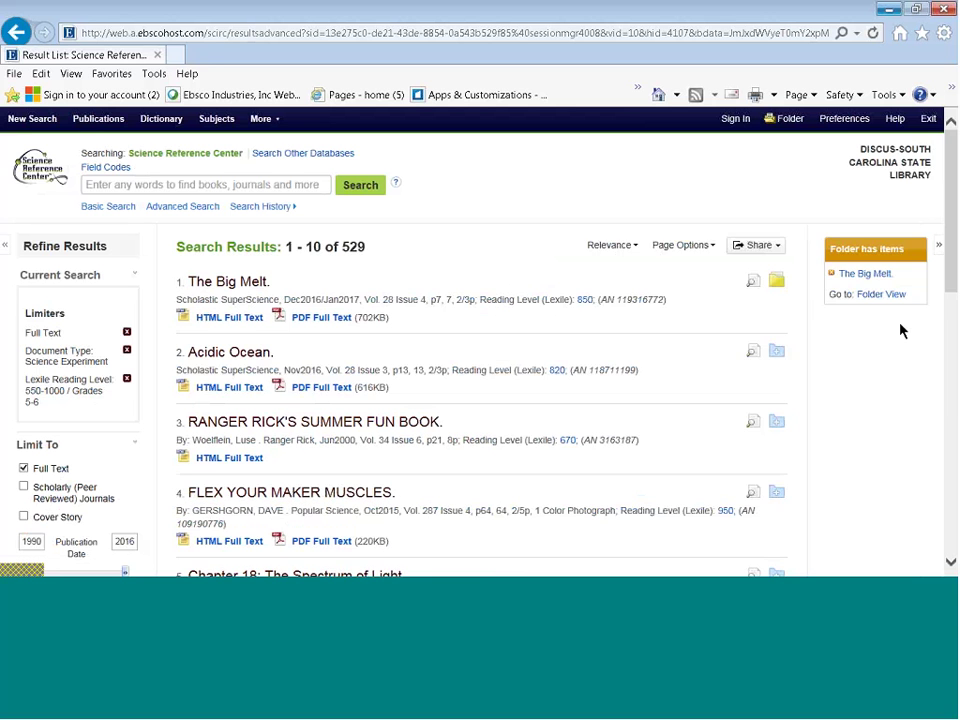
click(777, 352)
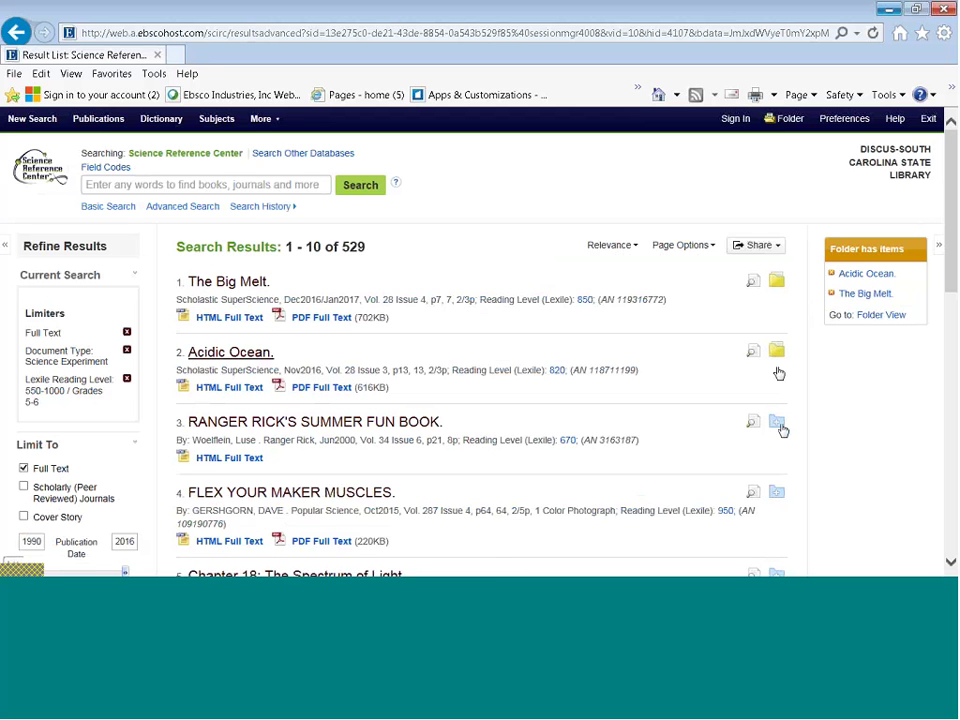
click(779, 425)
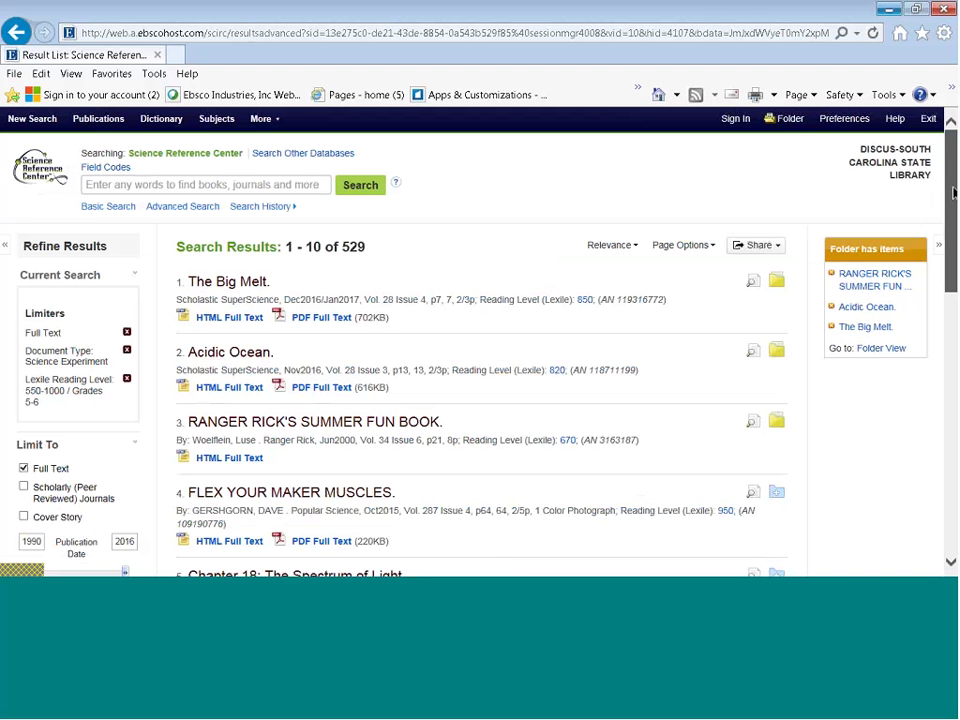
From a new search page, view the sign-in page's form for creating a personal account and return to the basic search.
click(48, 124)
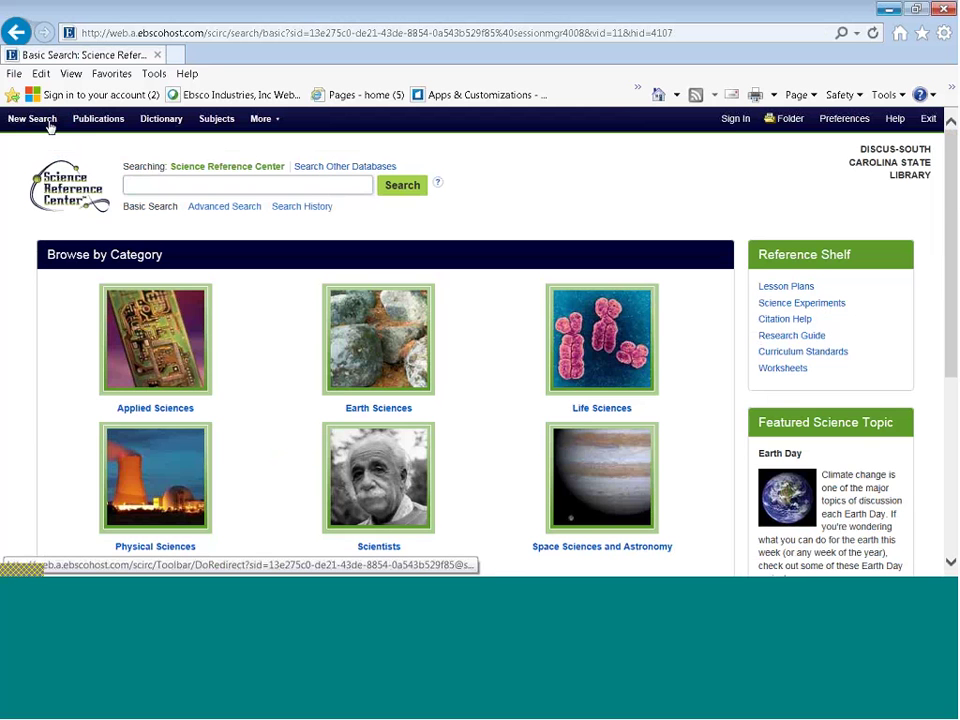
click(735, 120)
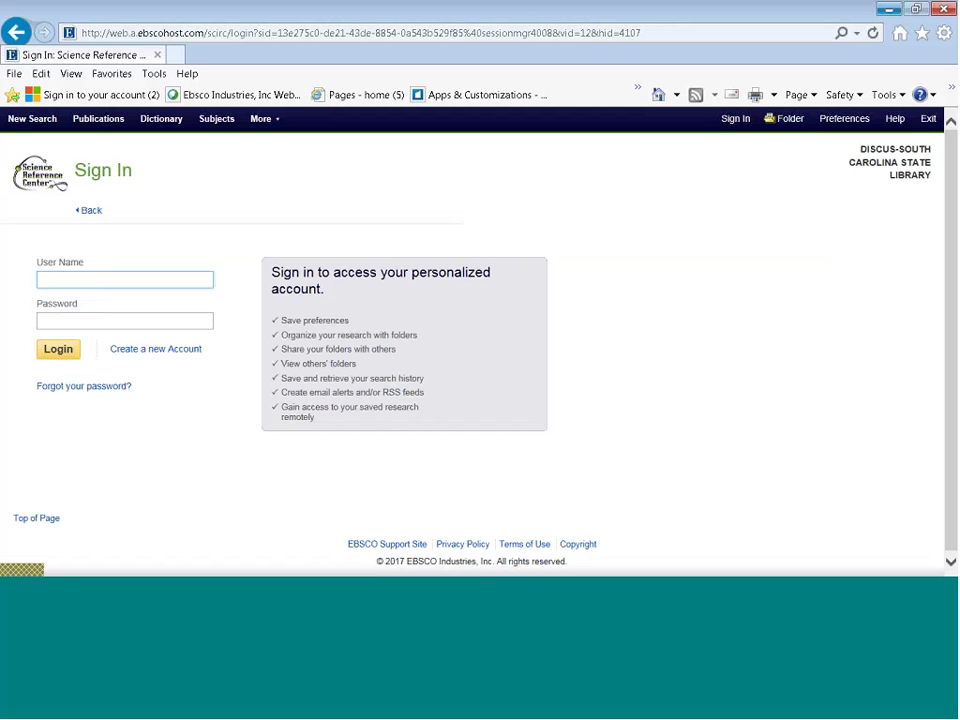
click(158, 350)
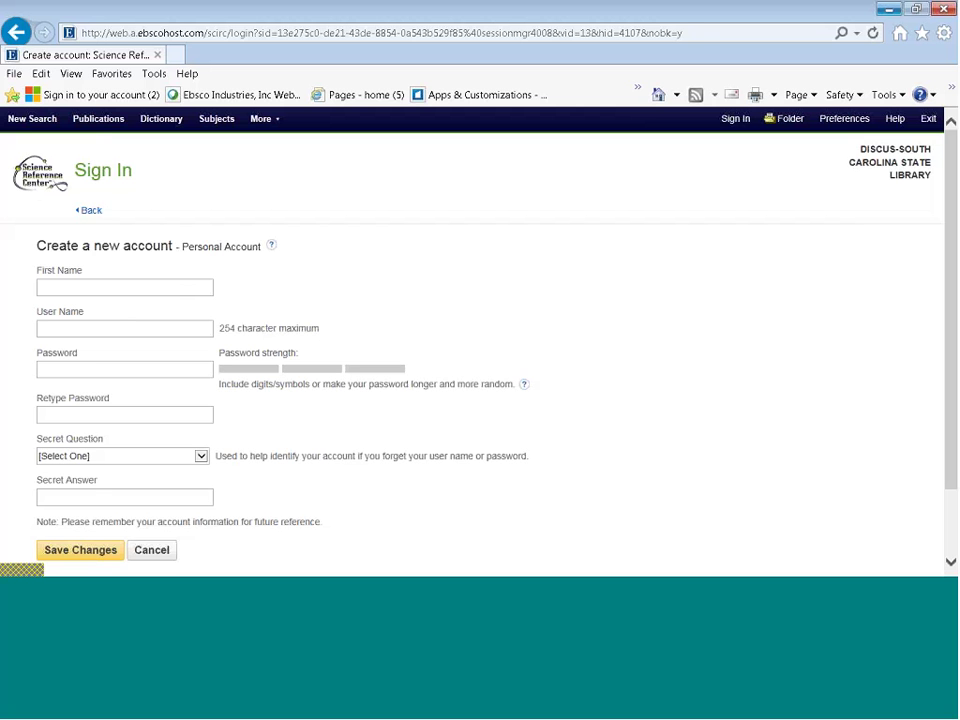
click(87, 210)
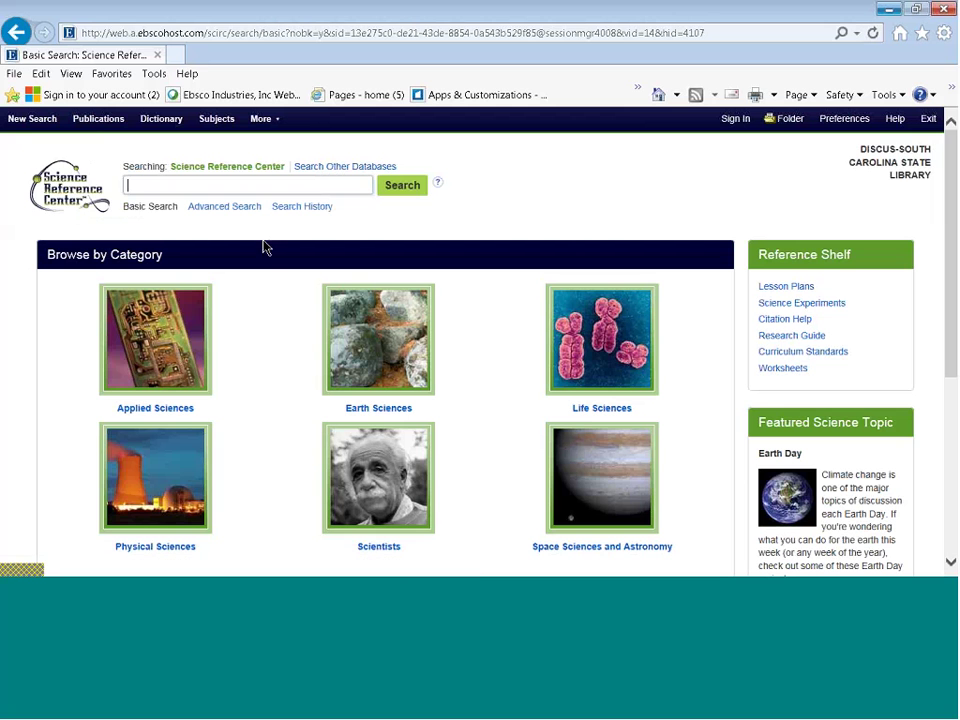
Search Science Reference Center for "eclipse".
click(259, 184)
text(ecip)
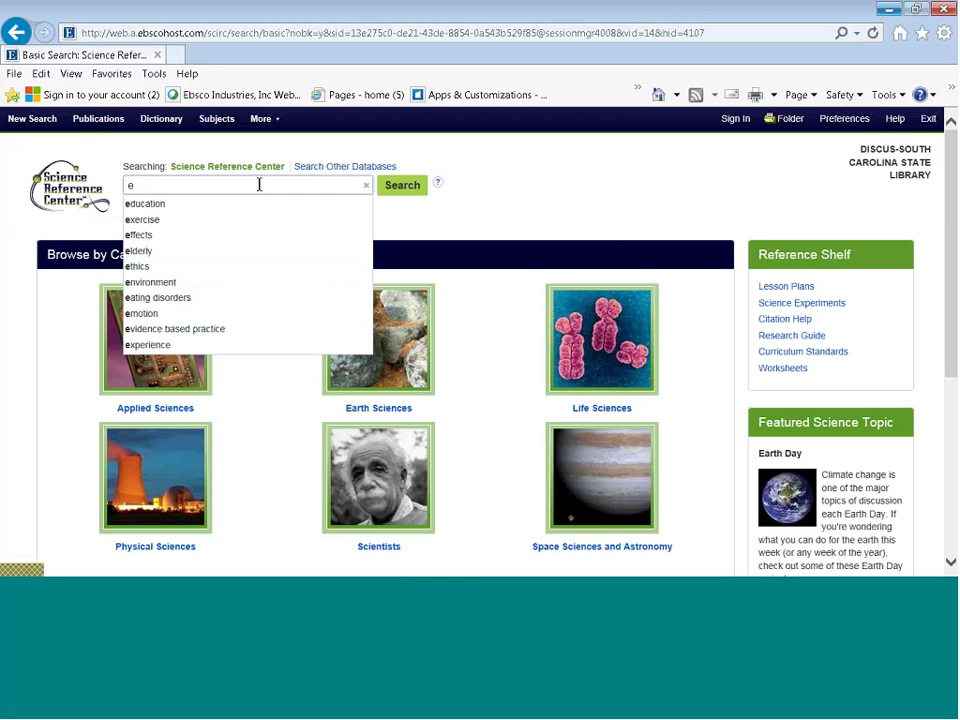
key(BackSpace)
key(BackSpace)
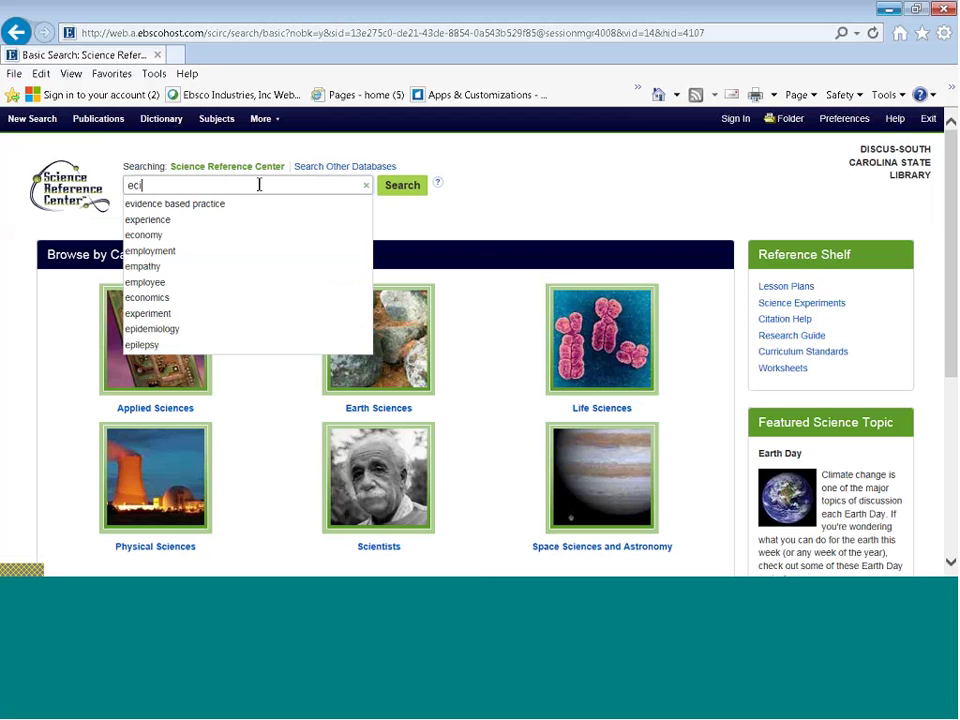
text(lipse)
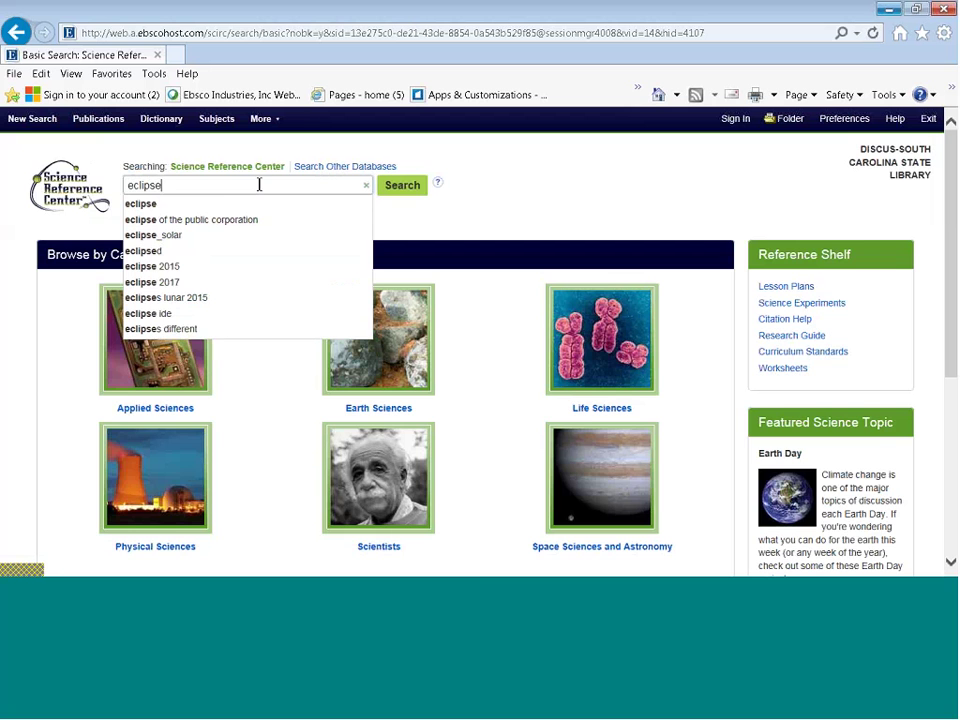
key(Return)
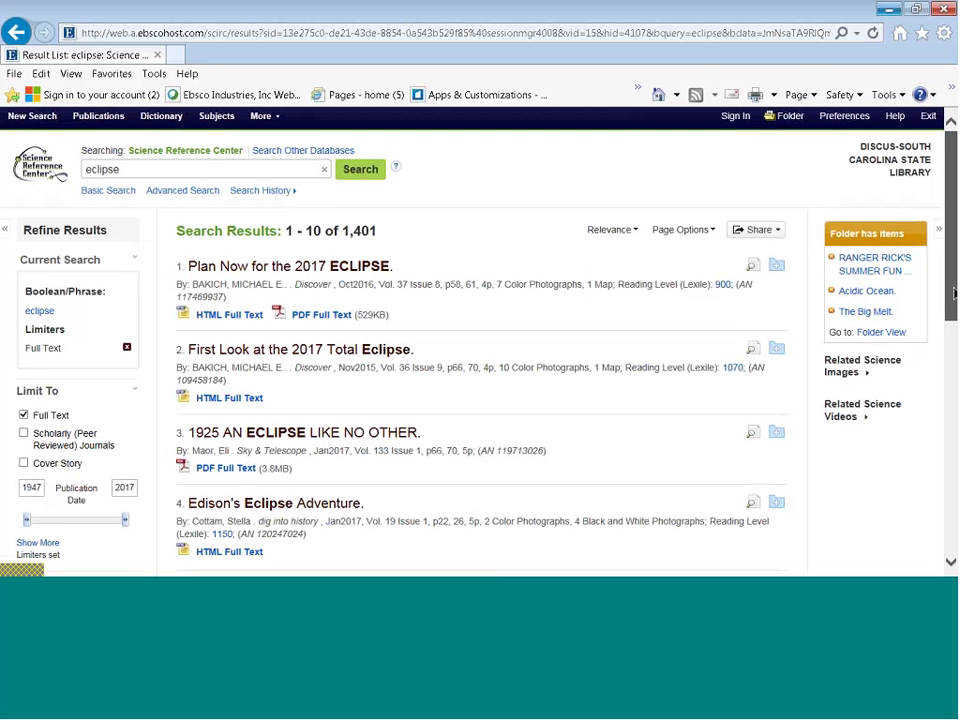
Highlight the source magazines of the first and third eclipse results, and open the PDF full text of "Plan Now for the 2017 Eclipse".
scroll(952, 293, down, 1)
scroll(952, 293, down, 3)
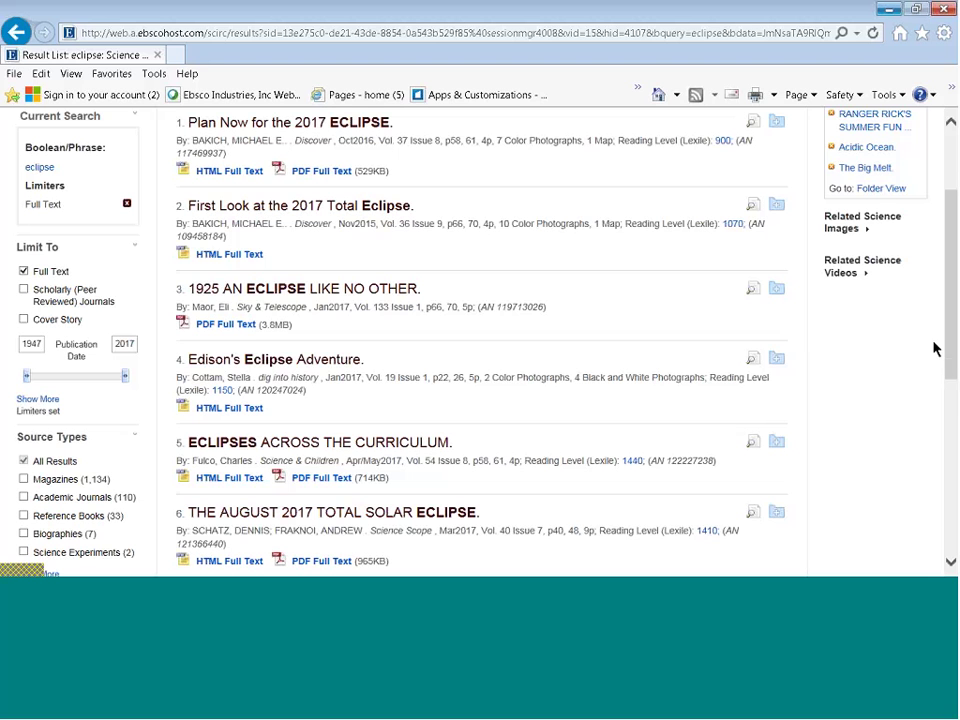
drag(333, 140, 290, 139)
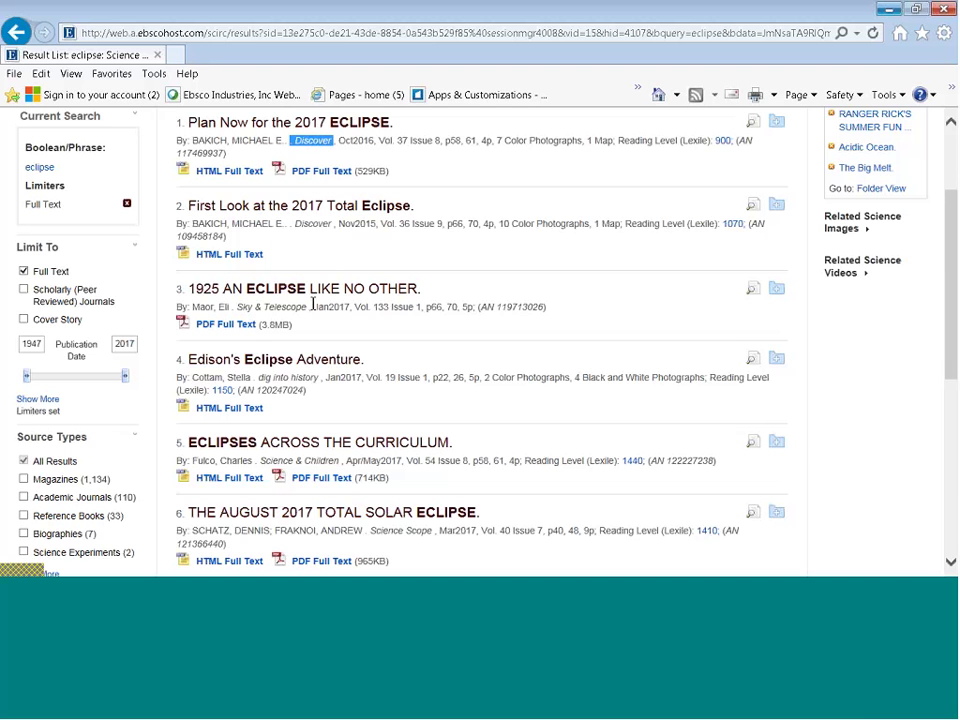
drag(310, 304, 246, 289)
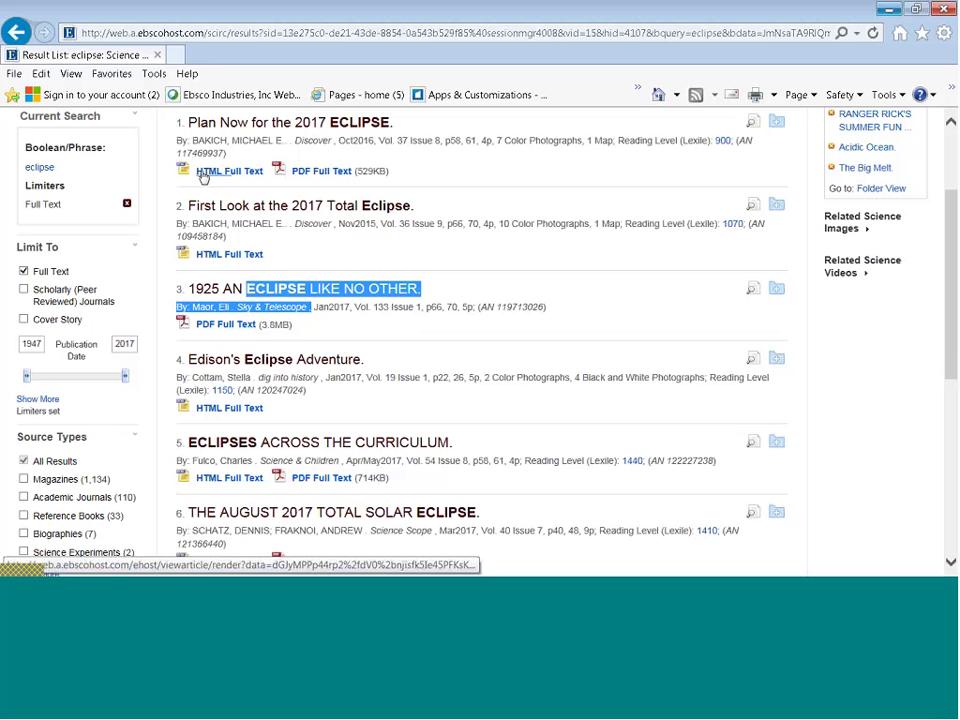
click(309, 176)
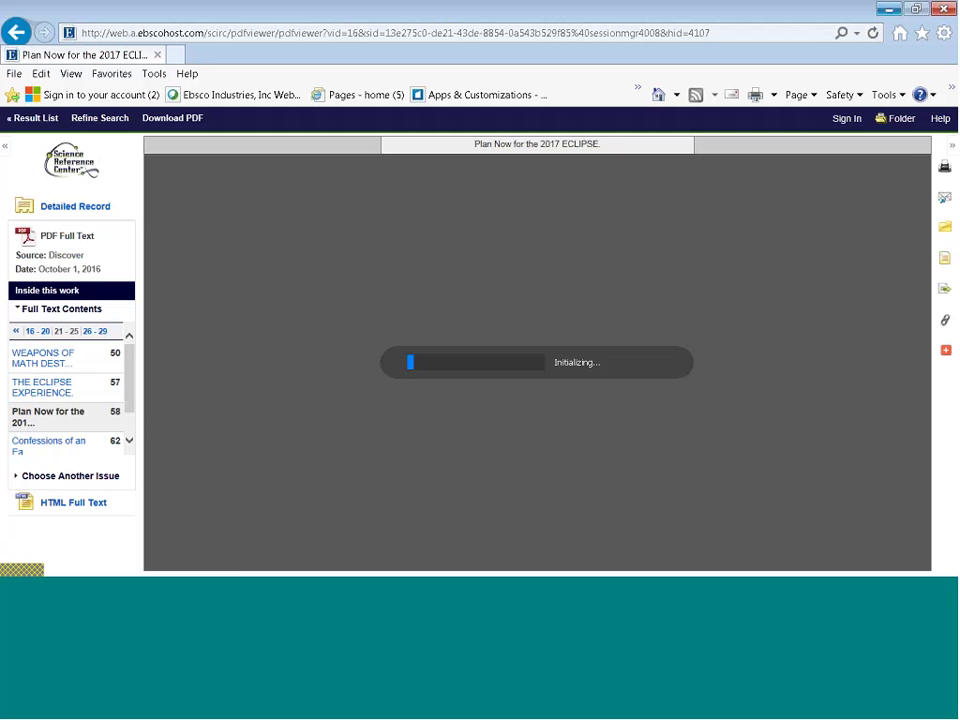
Look through the opening page of "Plan Now for the 2017 Eclipse" and add the article to the folder.
scroll(332, 306, down, 3)
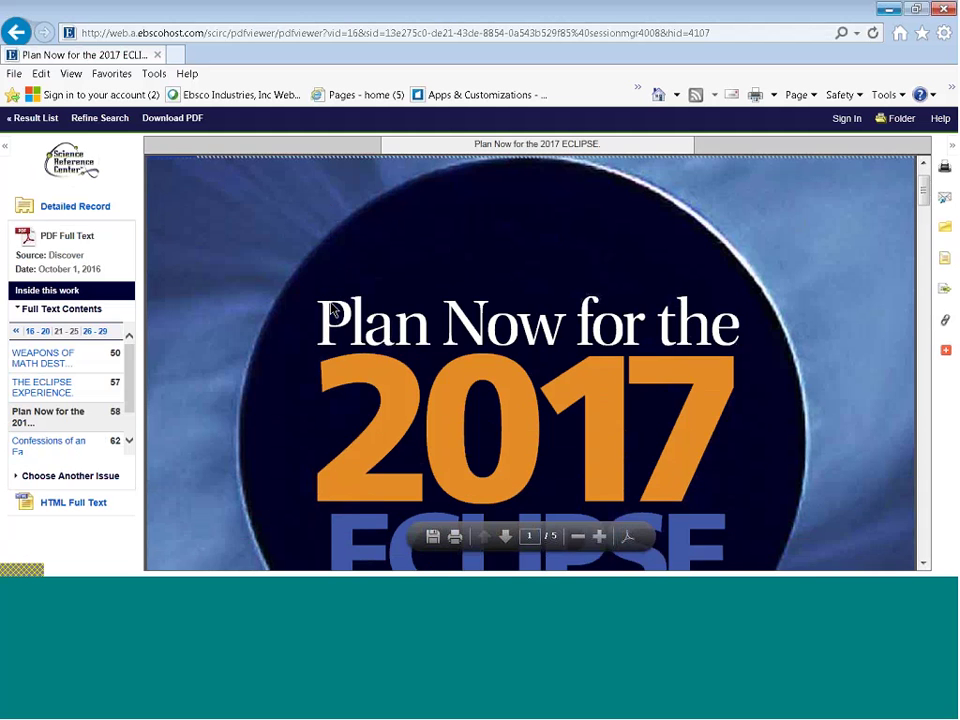
scroll(332, 306, down, 1)
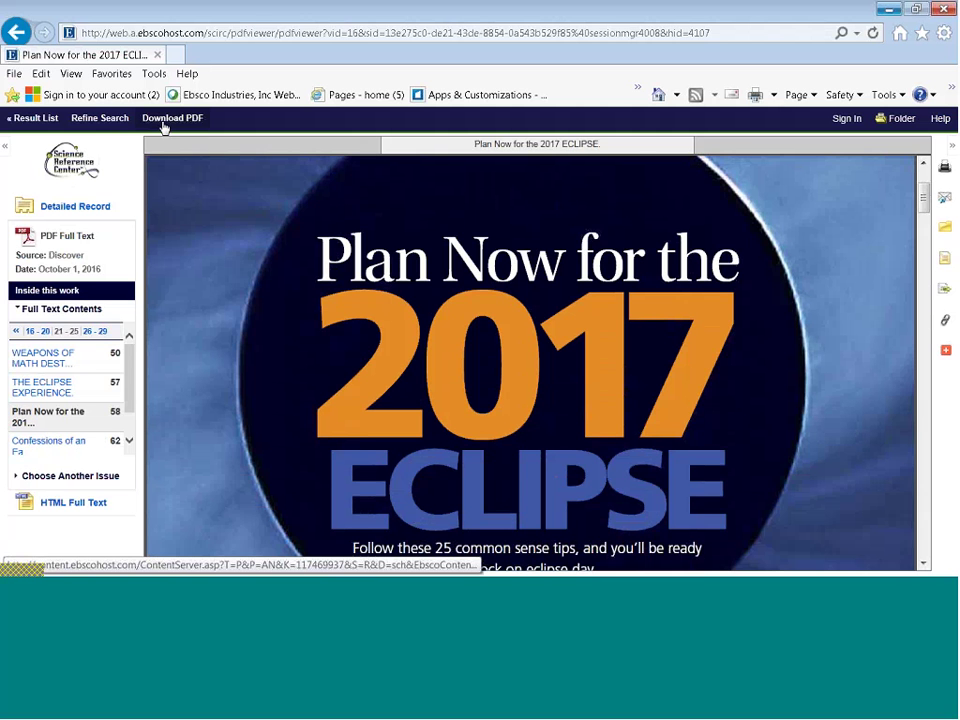
scroll(236, 401, down, 2)
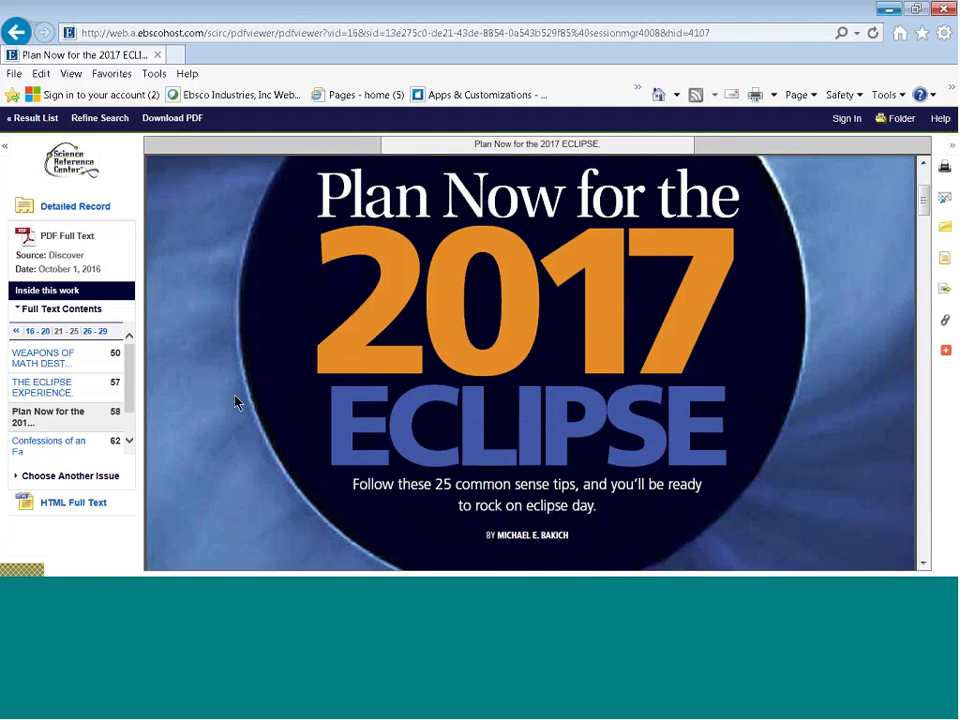
scroll(236, 401, down, 2)
scroll(236, 399, down, 1)
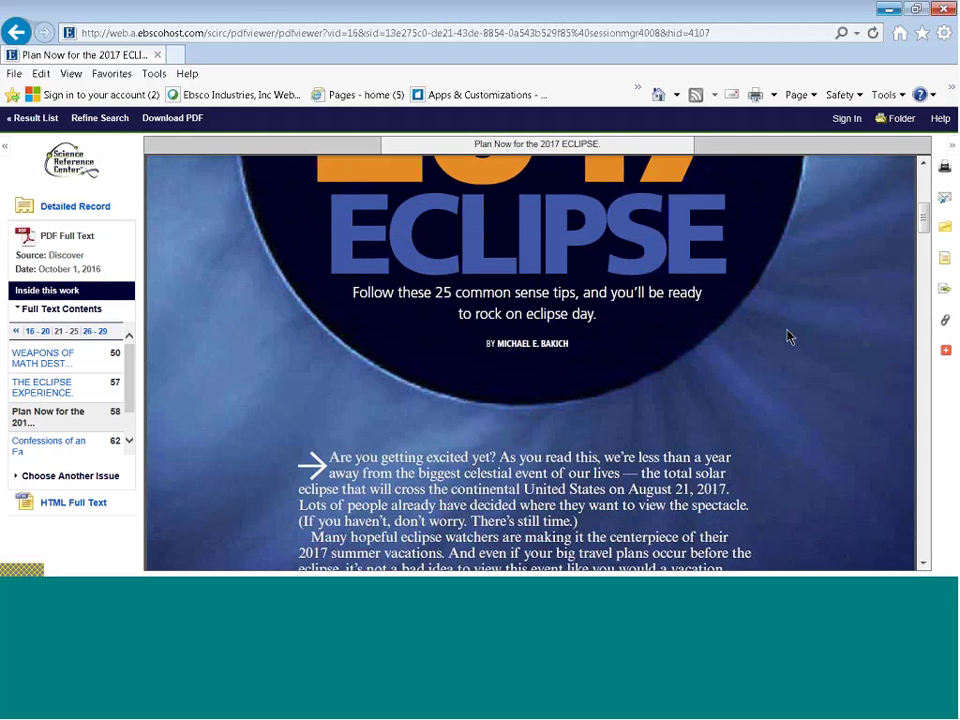
scroll(800, 345, up, 3)
scroll(804, 353, up, 2)
scroll(806, 355, up, 2)
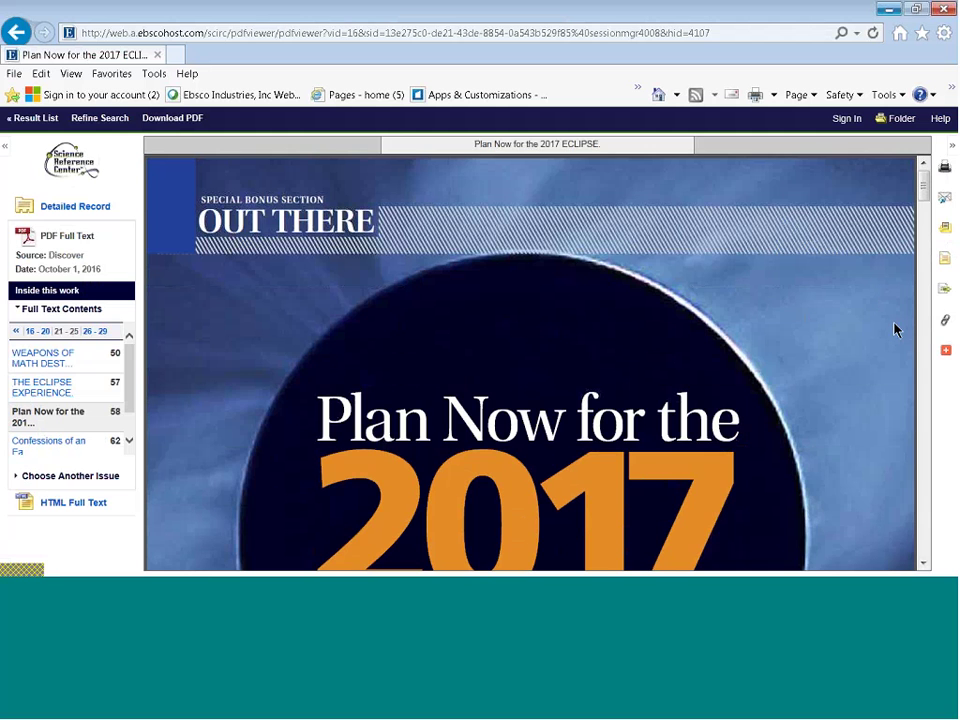
View the eclipse article's citation formats and its export format options, and close the Export Manager.
click(945, 261)
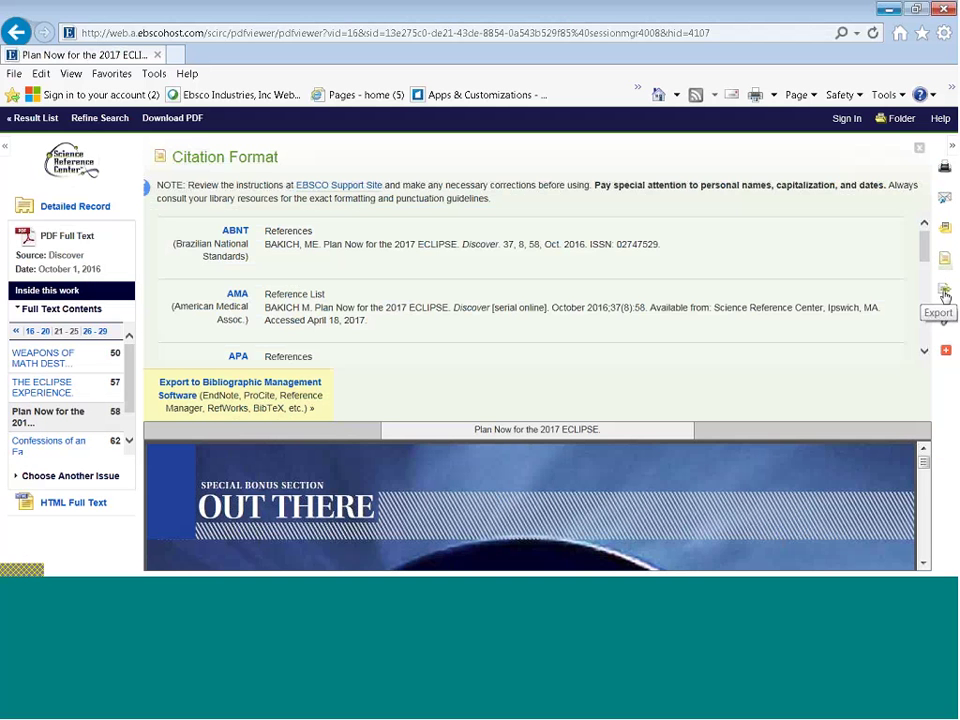
click(945, 292)
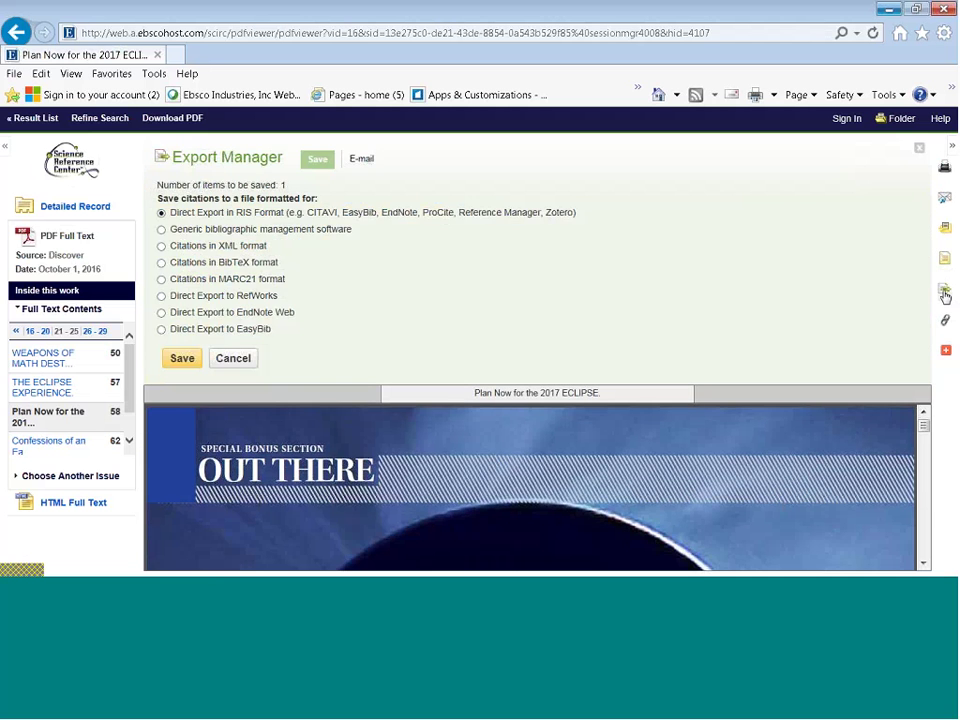
click(945, 294)
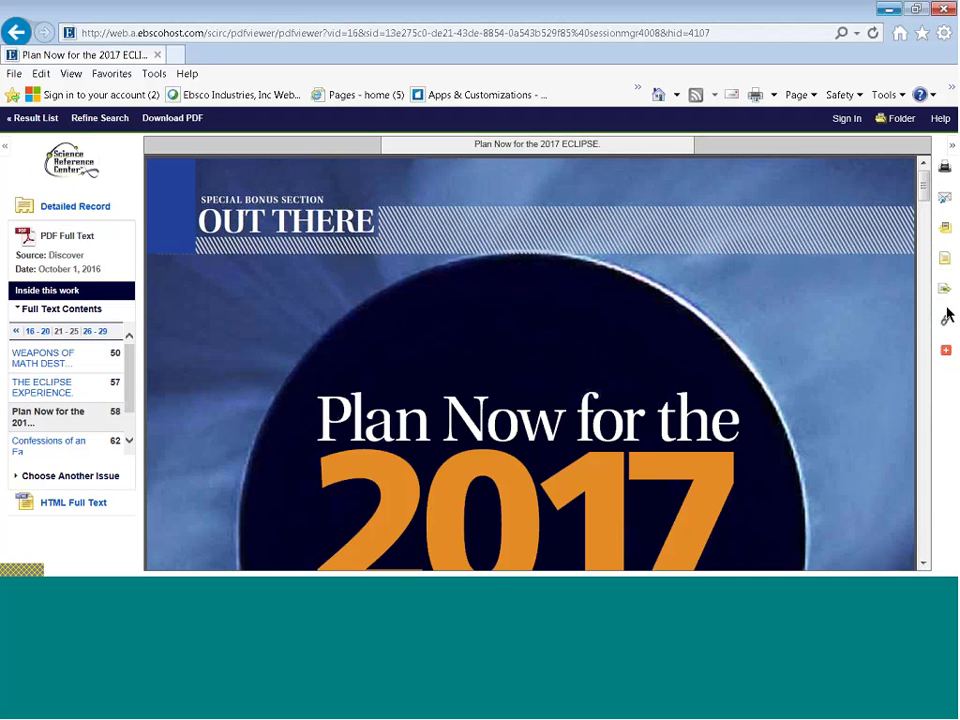
Display the eclipse article's permalink and select the whole URL.
click(944, 321)
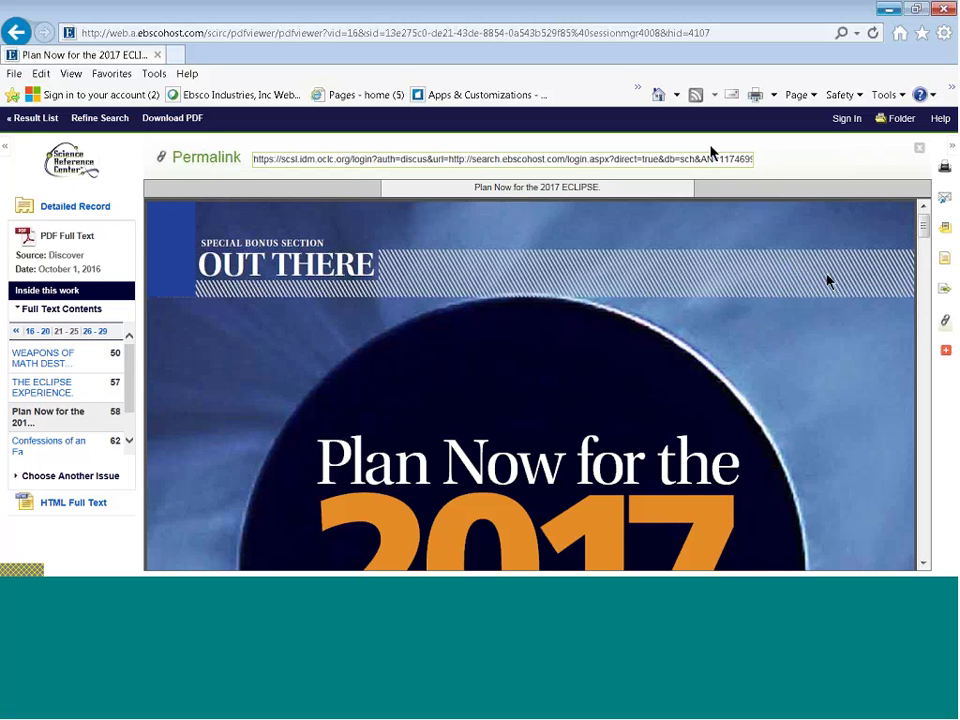
drag(256, 159, 770, 212)
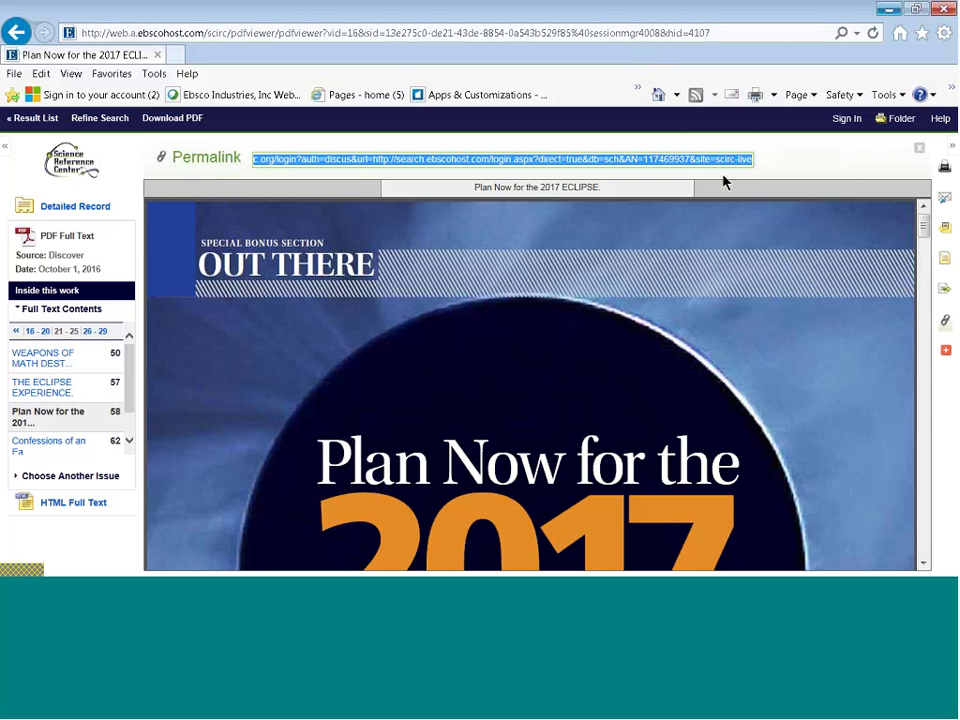
Return to the eclipse result list and start a new basic search.
click(35, 118)
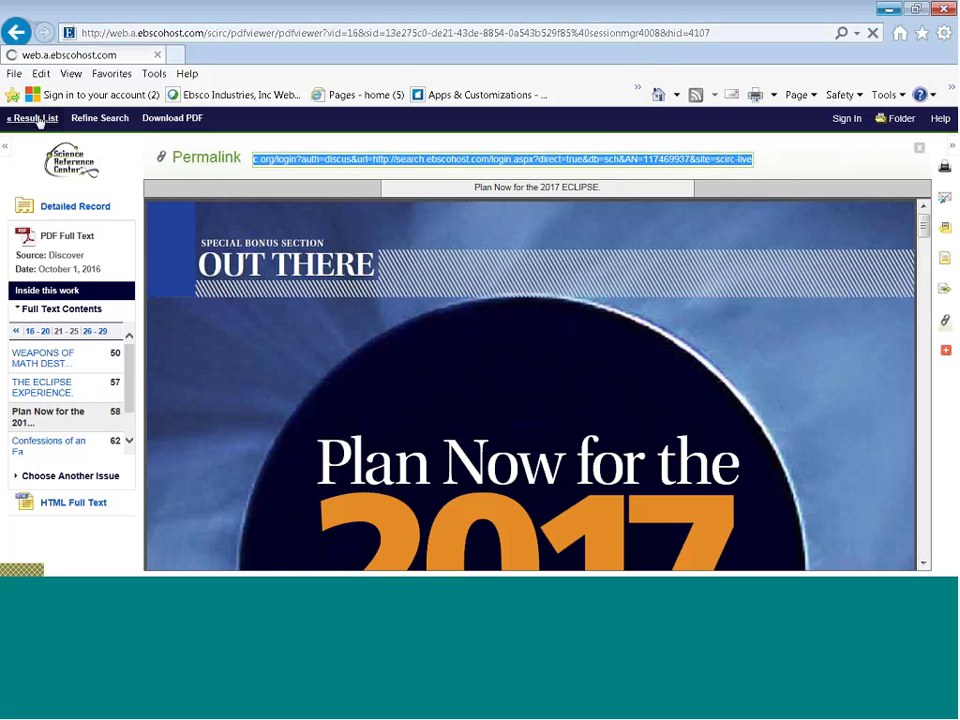
scroll(146, 222, down, 3)
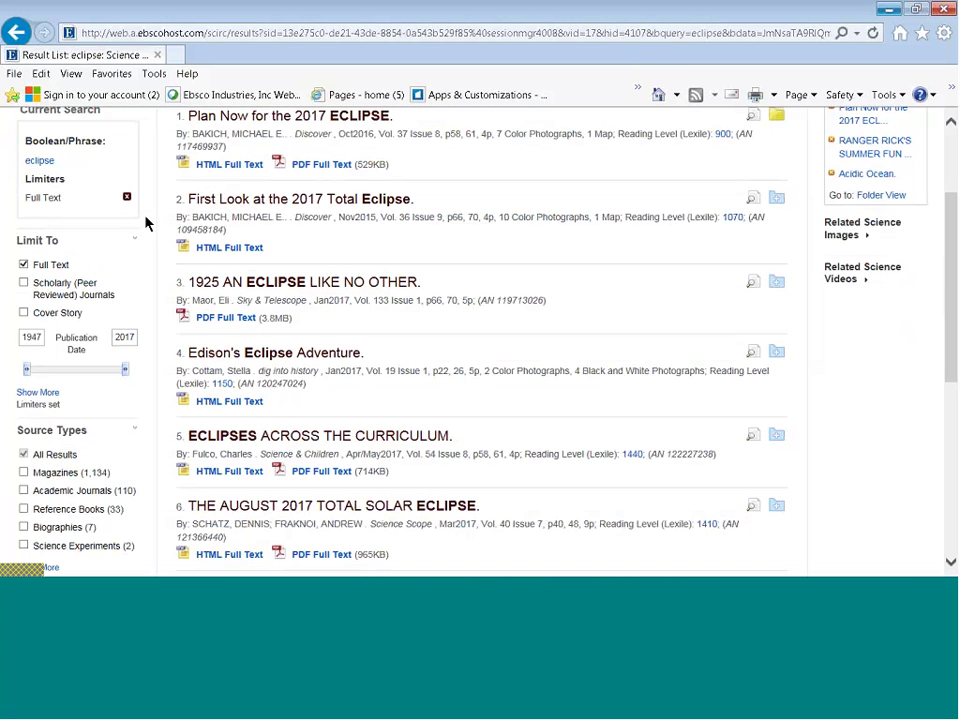
scroll(143, 237, up, 3)
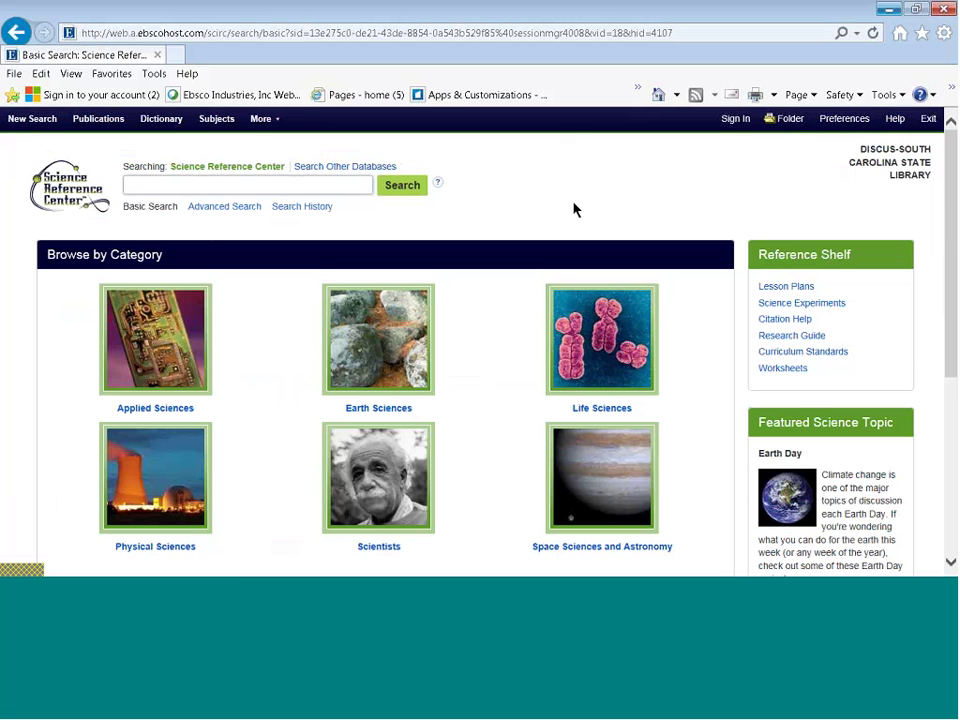
Browse the Space Sciences and Astronomy category and open its Galaxies topic.
scroll(561, 182, down, 3)
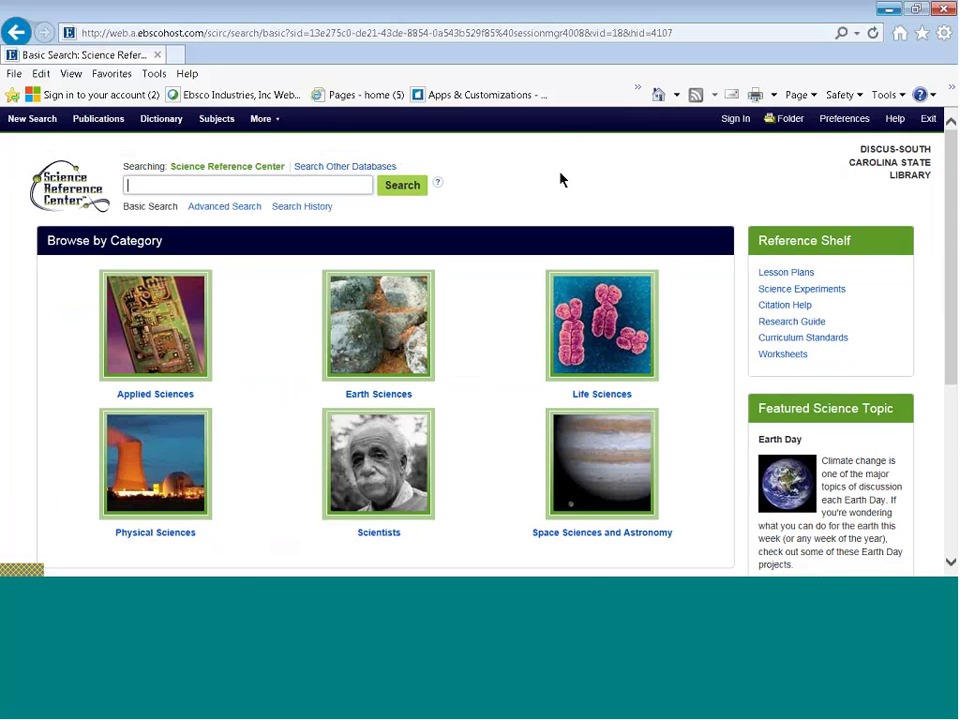
scroll(561, 190, down, 1)
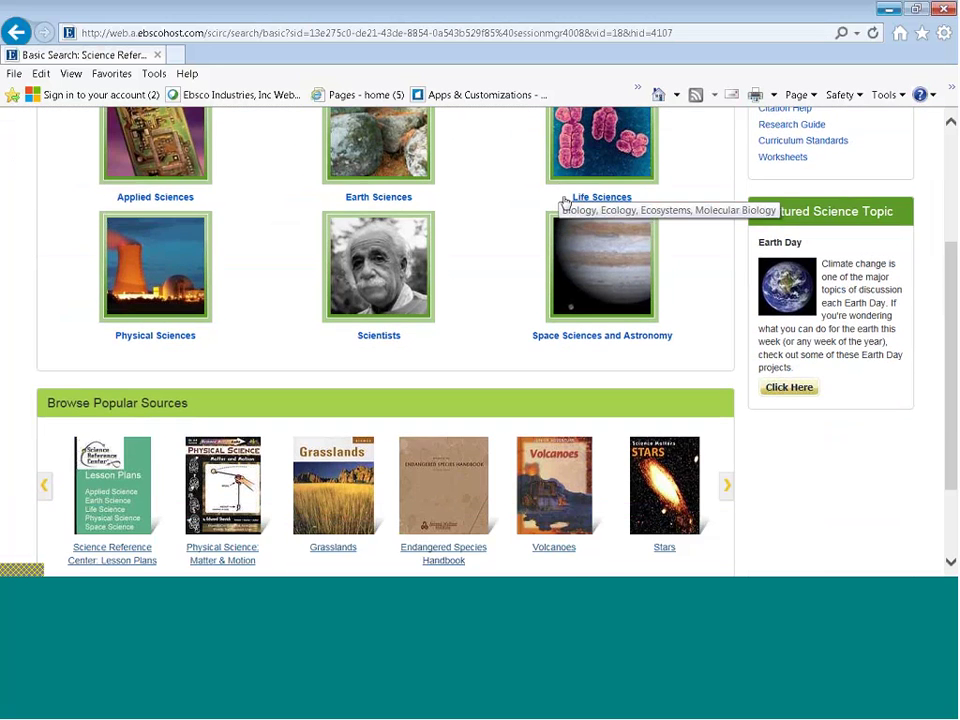
scroll(565, 203, up, 1)
scroll(565, 203, up, 2)
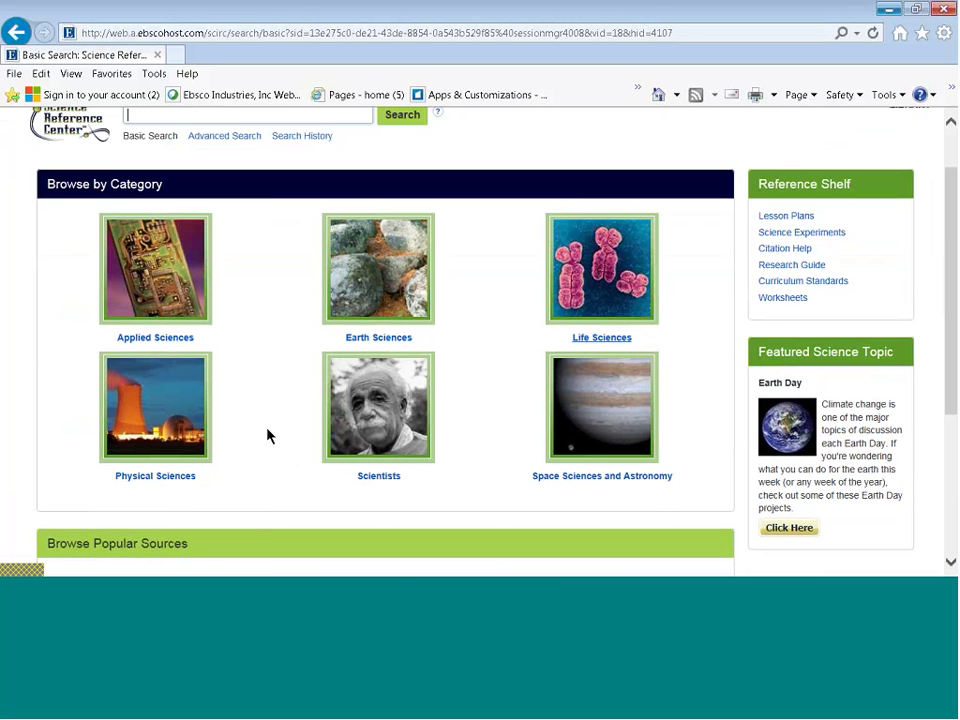
mouse_move(273, 425)
click(573, 486)
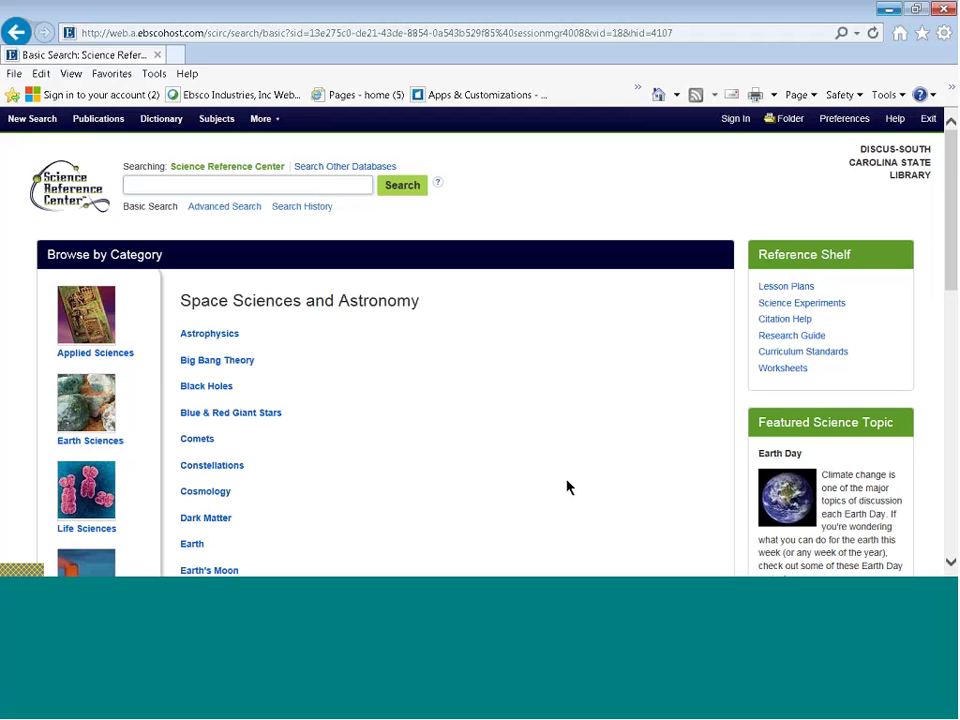
scroll(565, 486, down, 1)
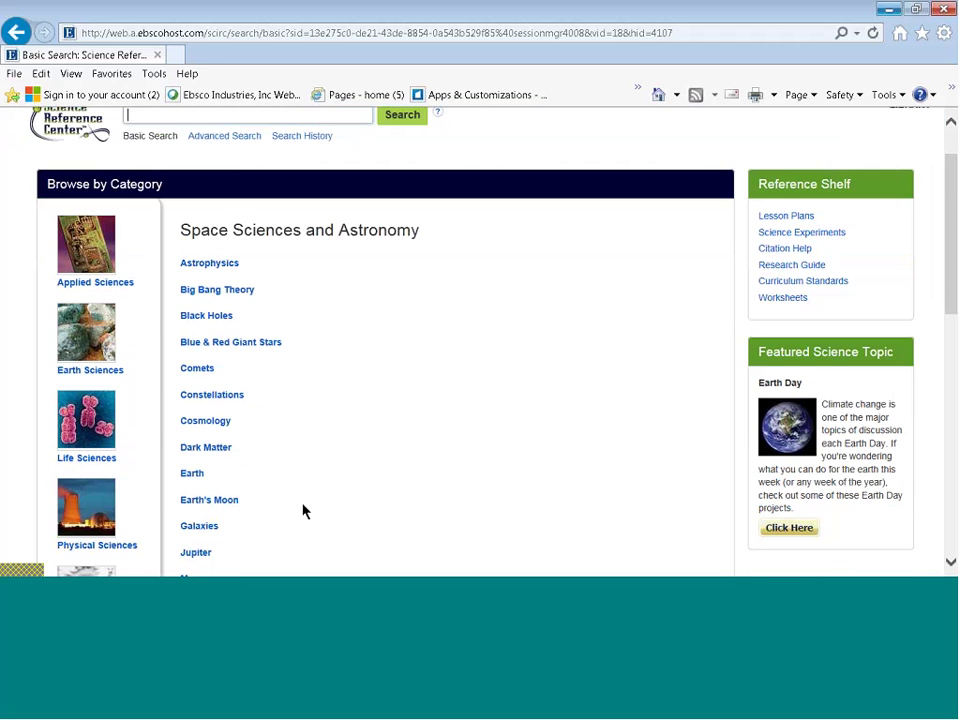
click(198, 527)
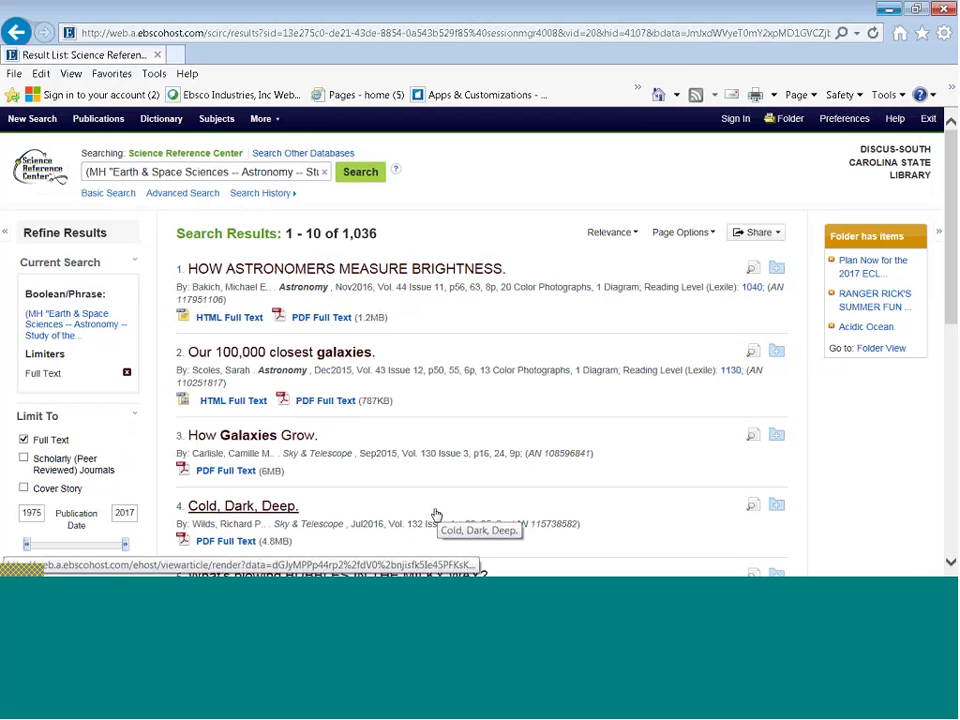
Narrow the galaxies results' publication date range to start in 2009.
scroll(436, 515, down, 1)
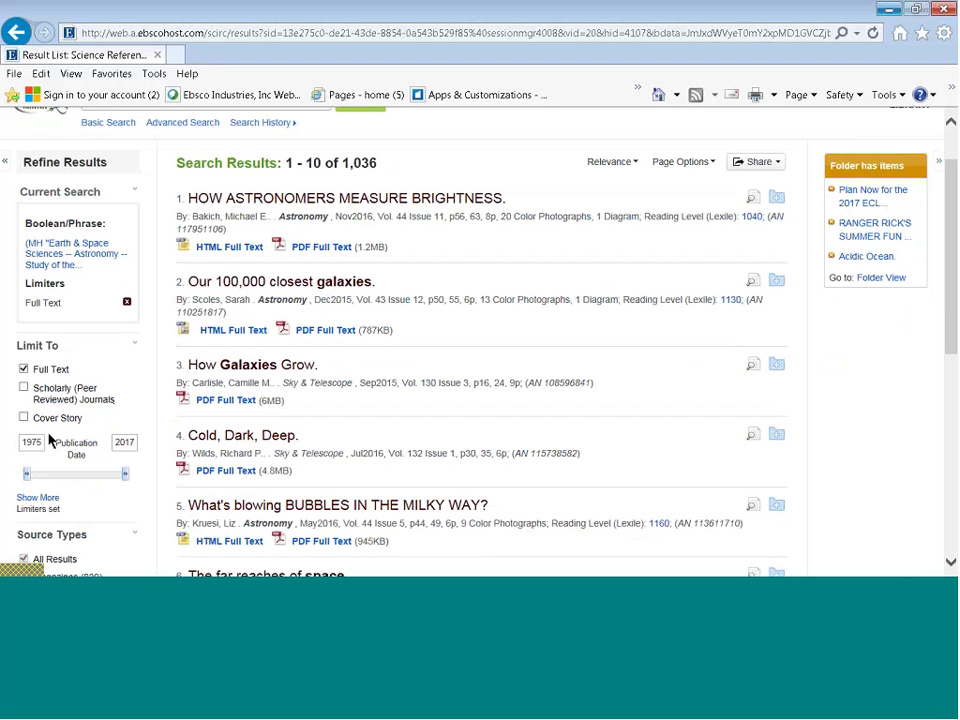
drag(27, 473, 122, 499)
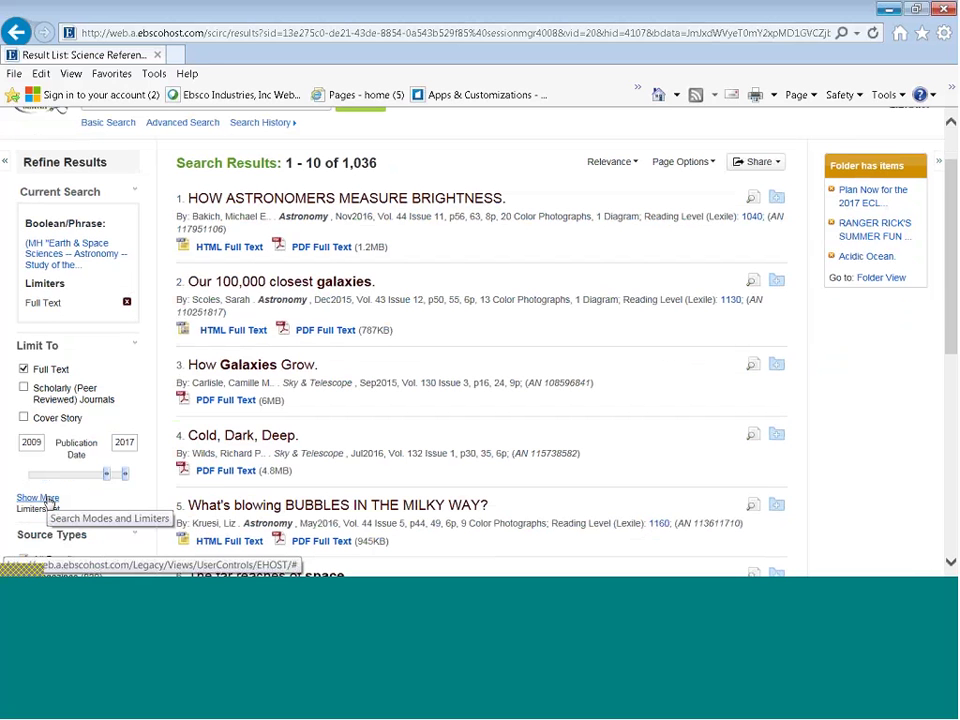
Expand the results' Publication filter, open its full list of publications and sort the list by name.
scroll(120, 476, down, 3)
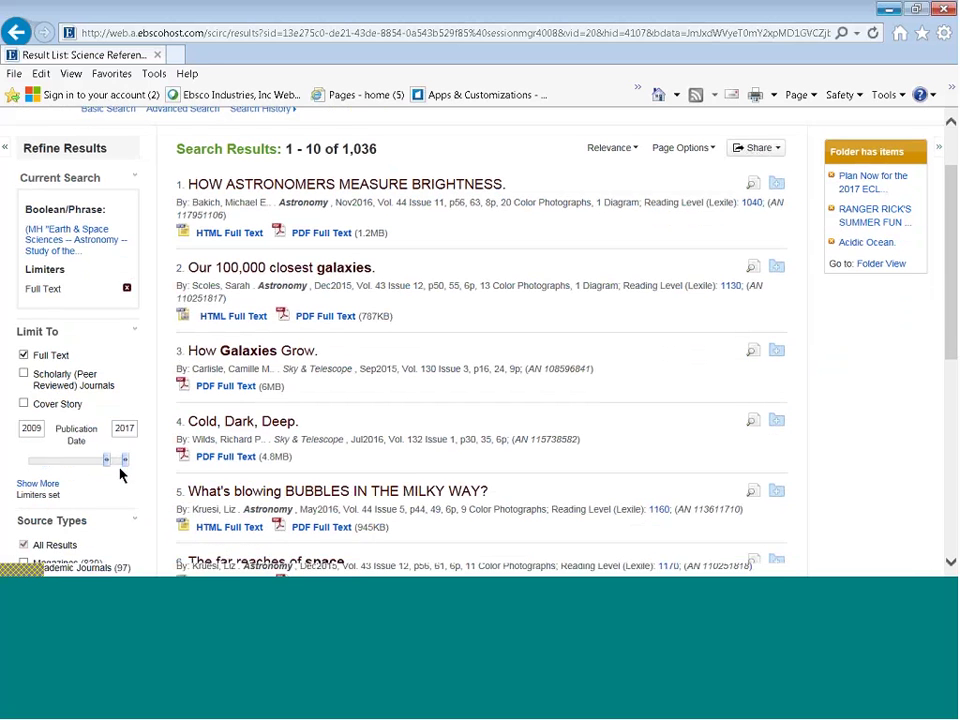
scroll(120, 476, down, 3)
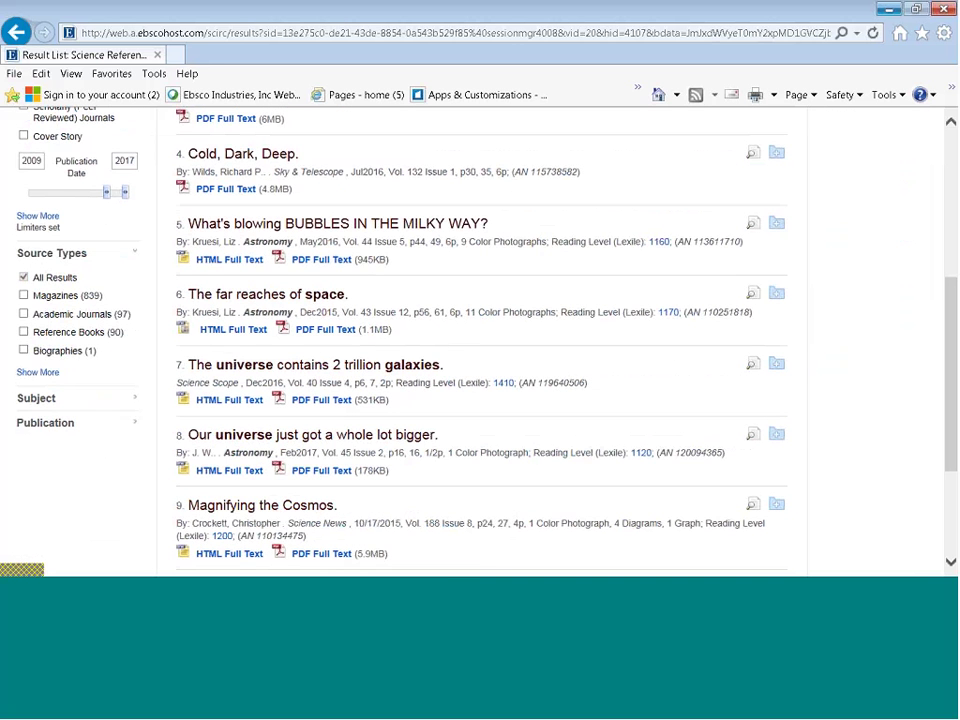
click(48, 423)
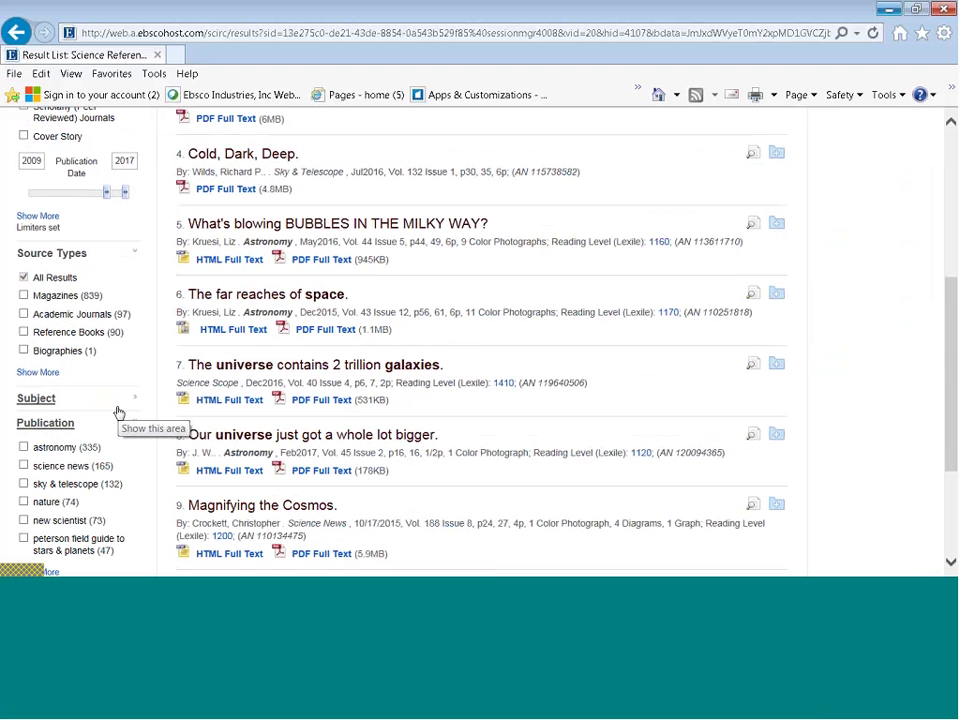
scroll(118, 415, down, 1)
scroll(118, 415, down, 1)
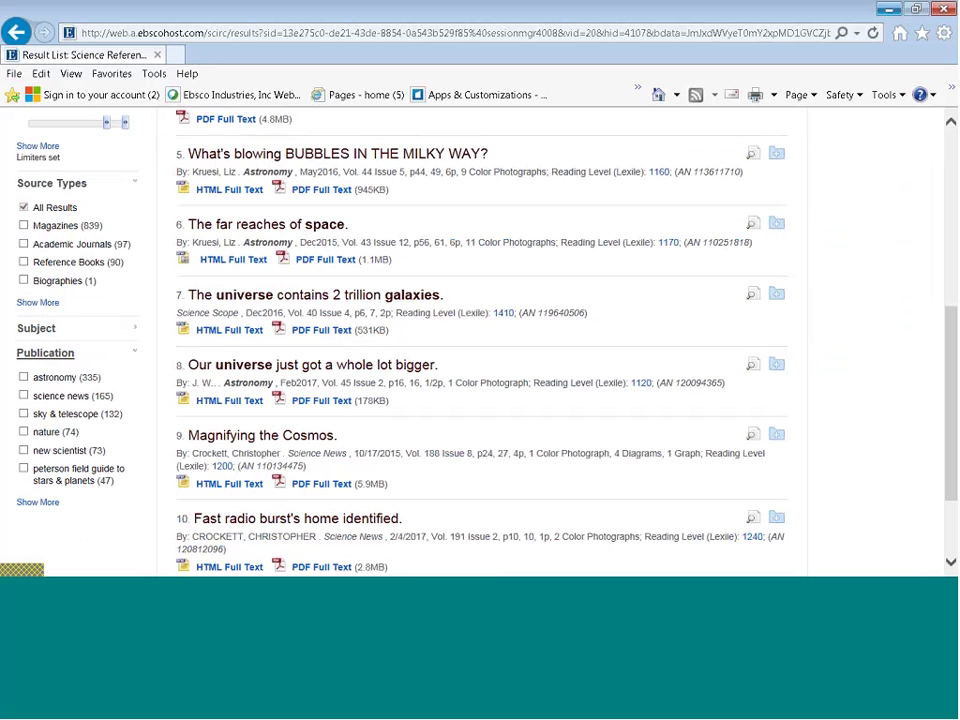
click(46, 504)
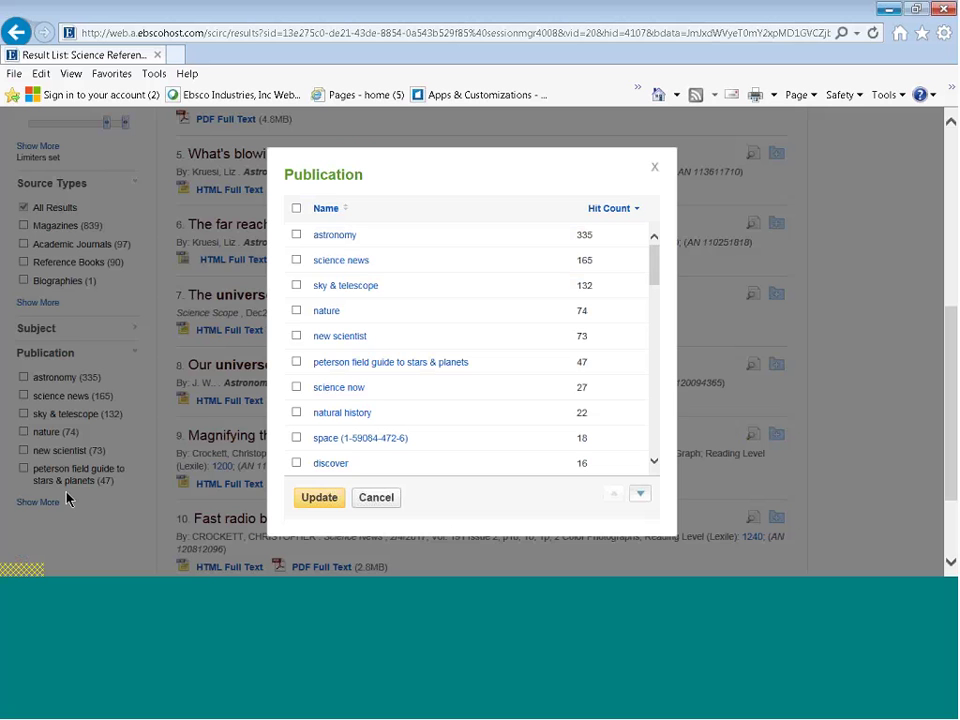
click(328, 209)
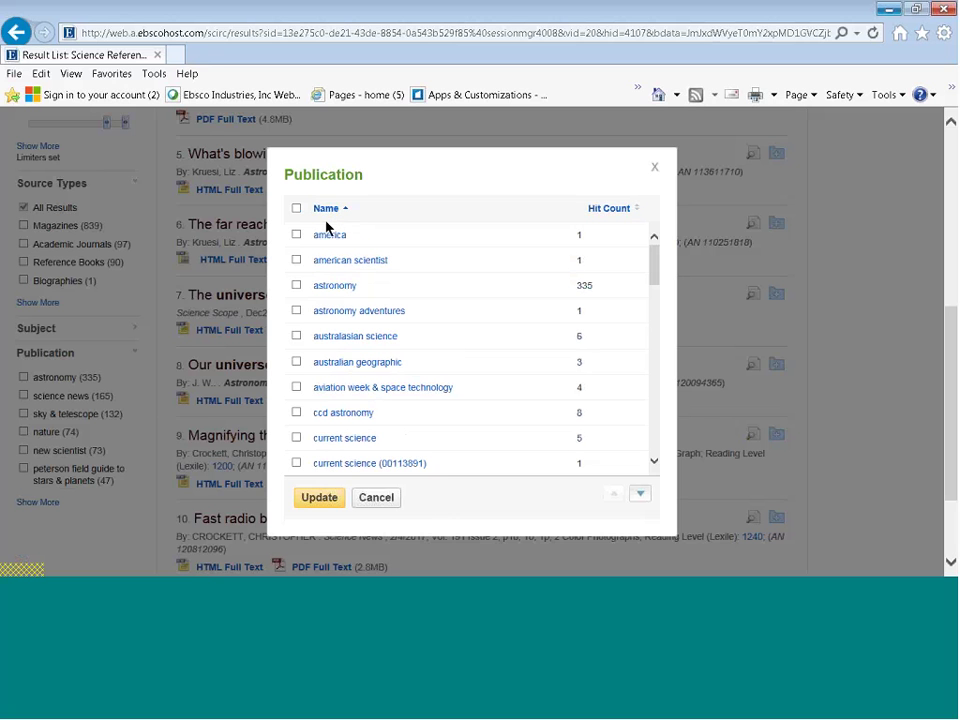
Choose "astronomy" and "sky & telescope" in the full publication list.
click(296, 285)
scroll(474, 362, down, 3)
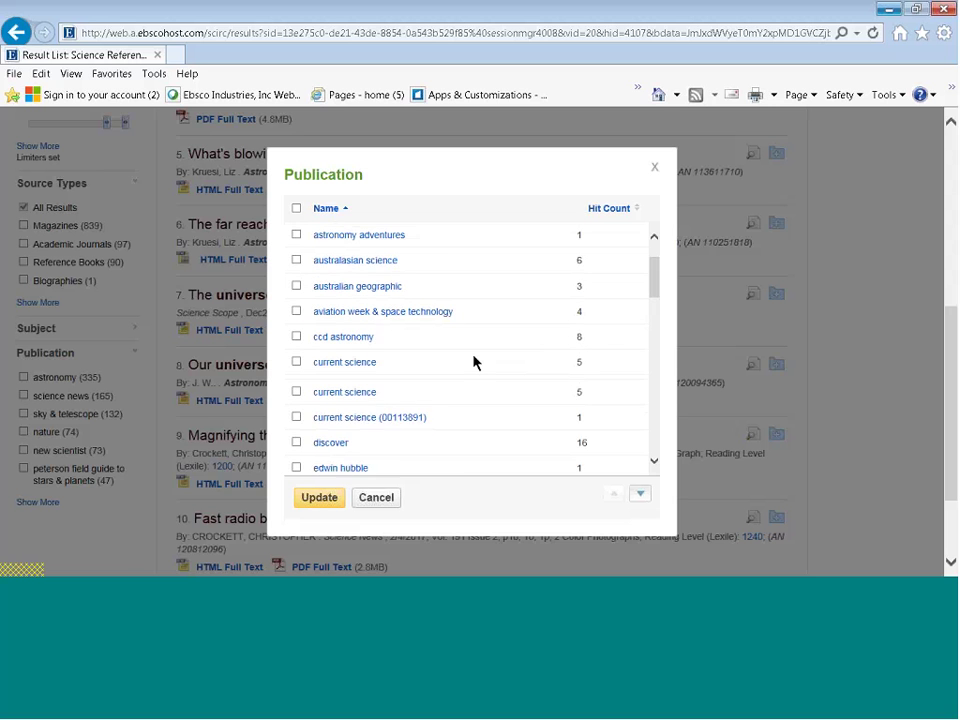
scroll(474, 362, down, 3)
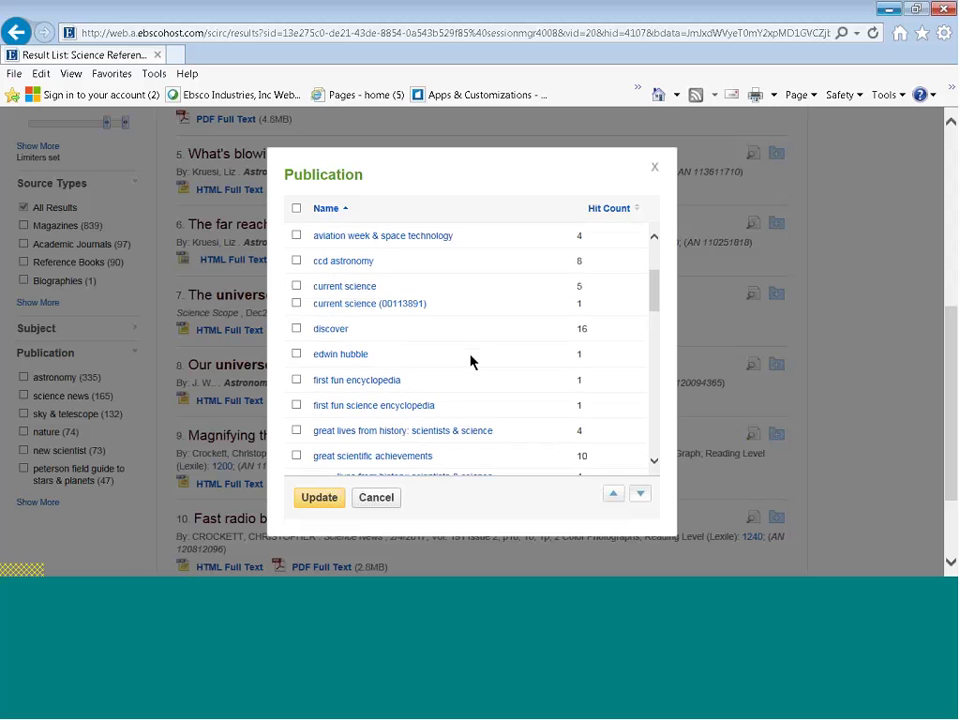
scroll(467, 361, down, 5)
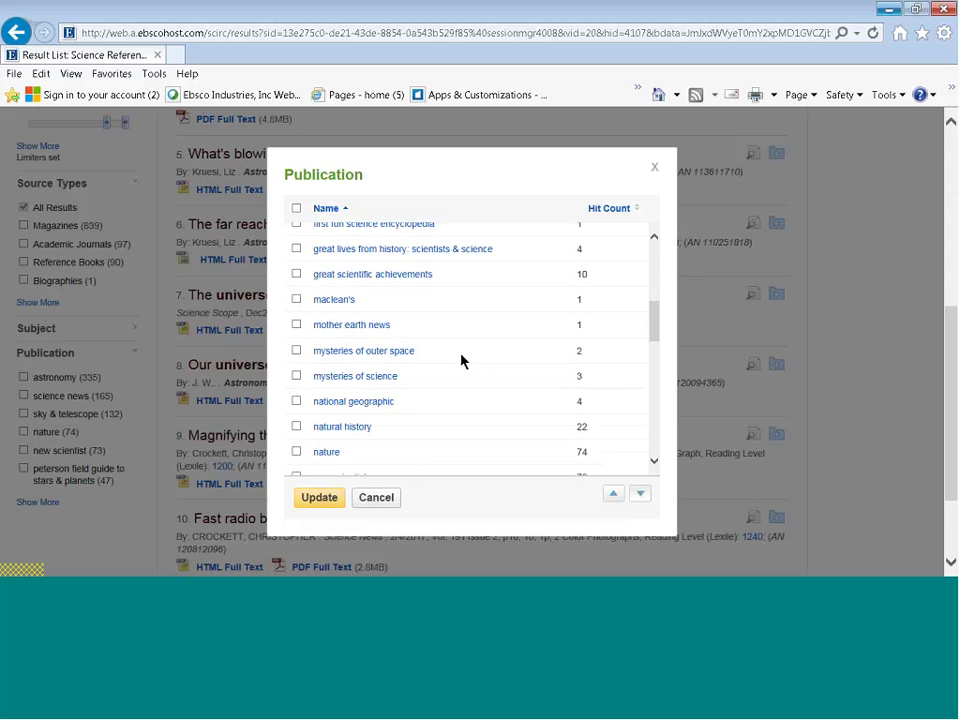
scroll(465, 400, down, 3)
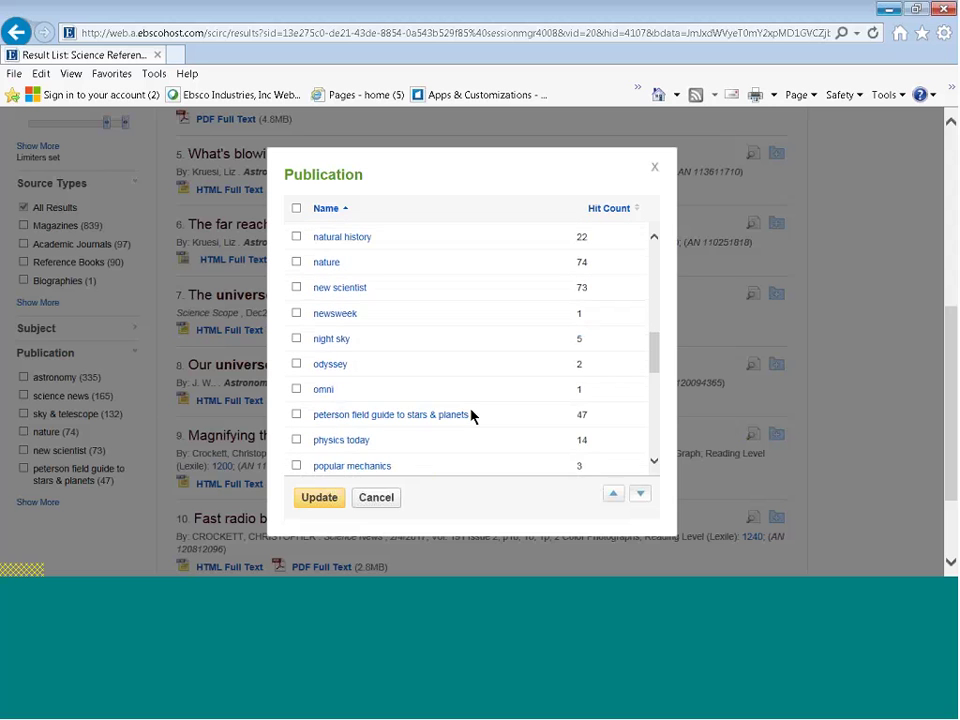
scroll(467, 415, down, 3)
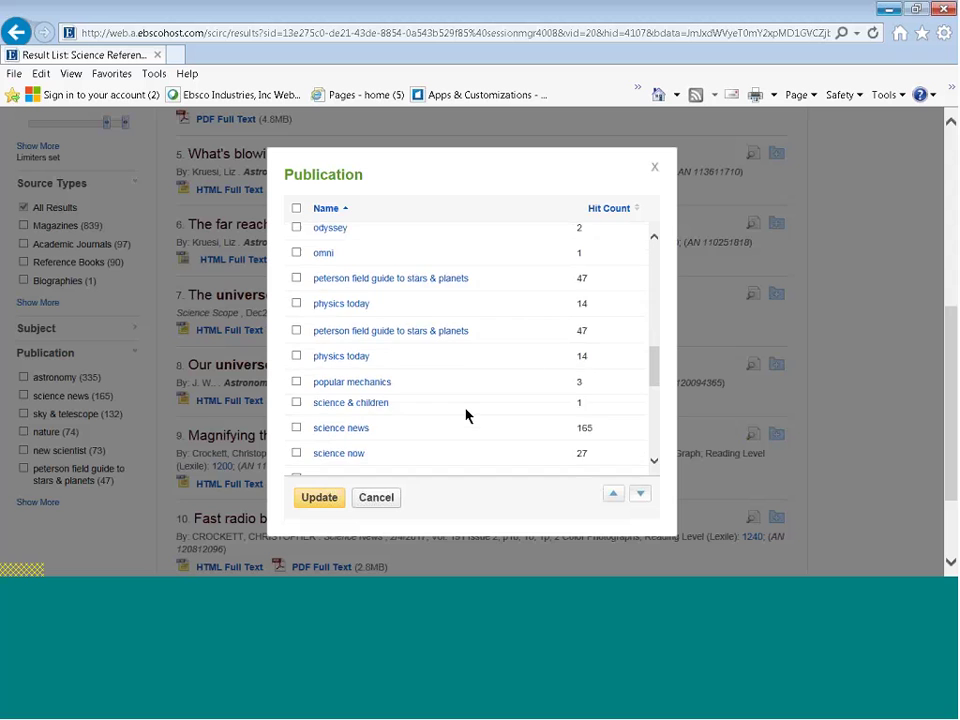
scroll(465, 415, down, 4)
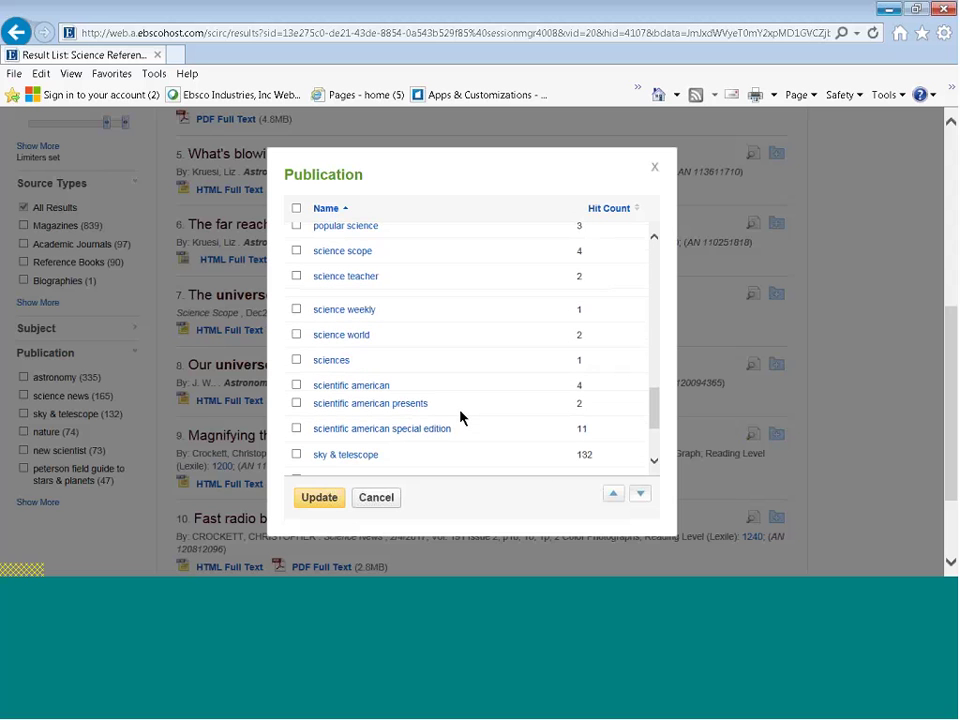
scroll(460, 418, down, 1)
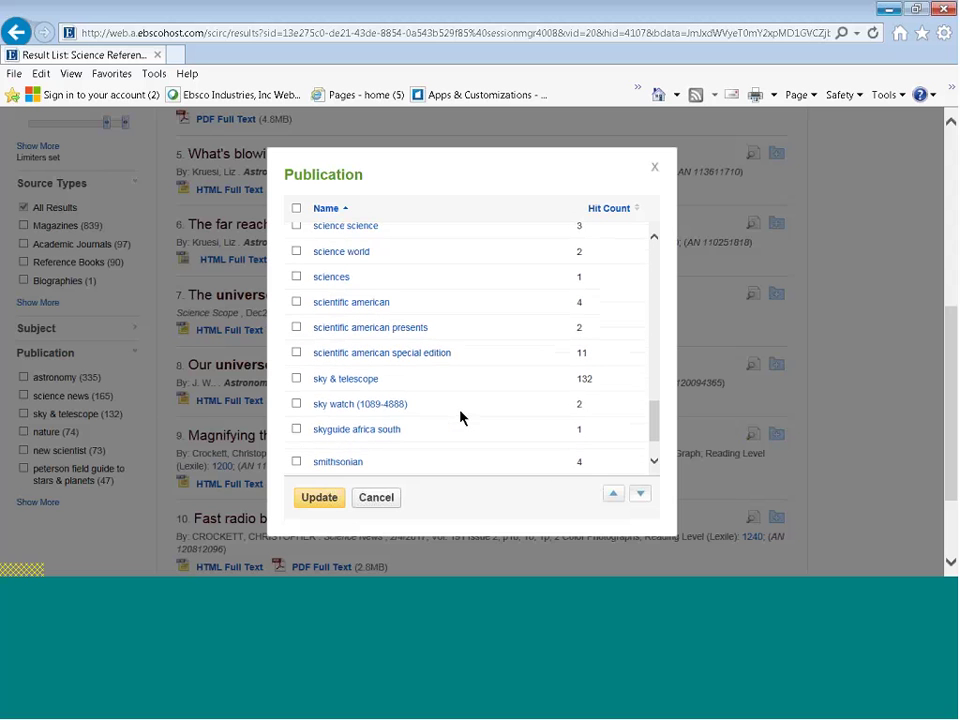
click(296, 379)
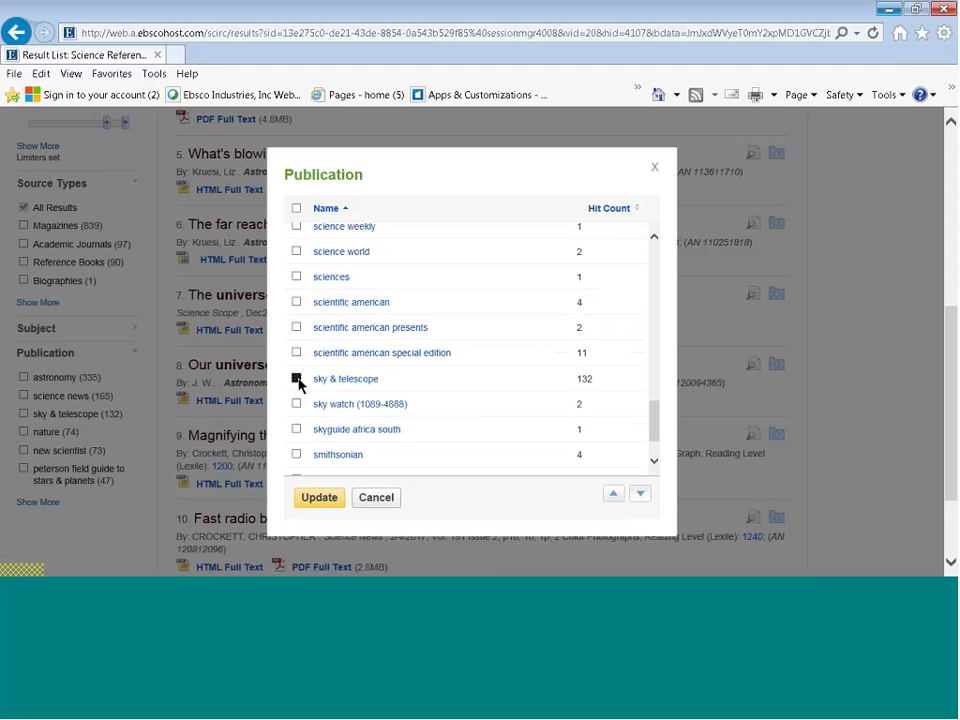
Apply the selected publications as a filter on the galaxies results.
scroll(504, 426, down, 2)
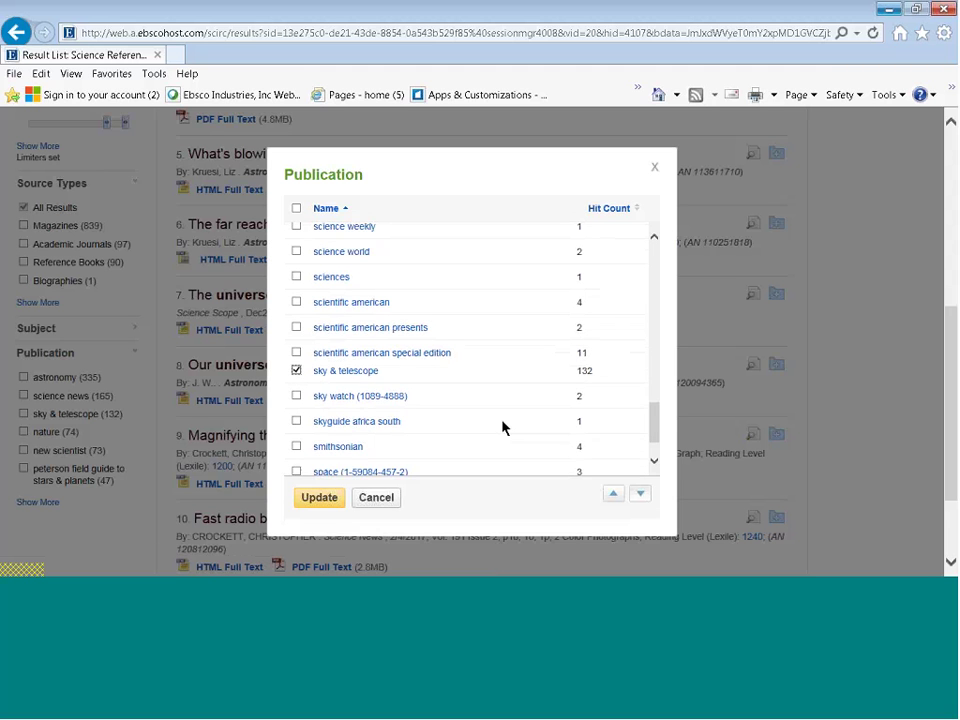
click(333, 508)
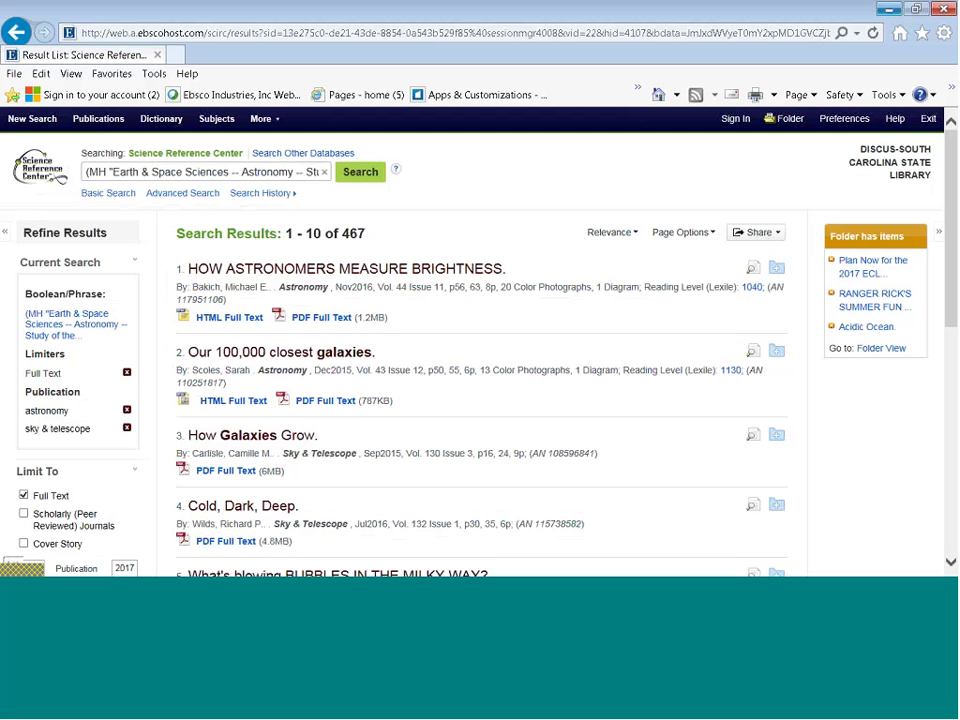
Preview the abstract of "How Astronomers Measure Brightness" and add the article to the folder.
mouse_move(754, 270)
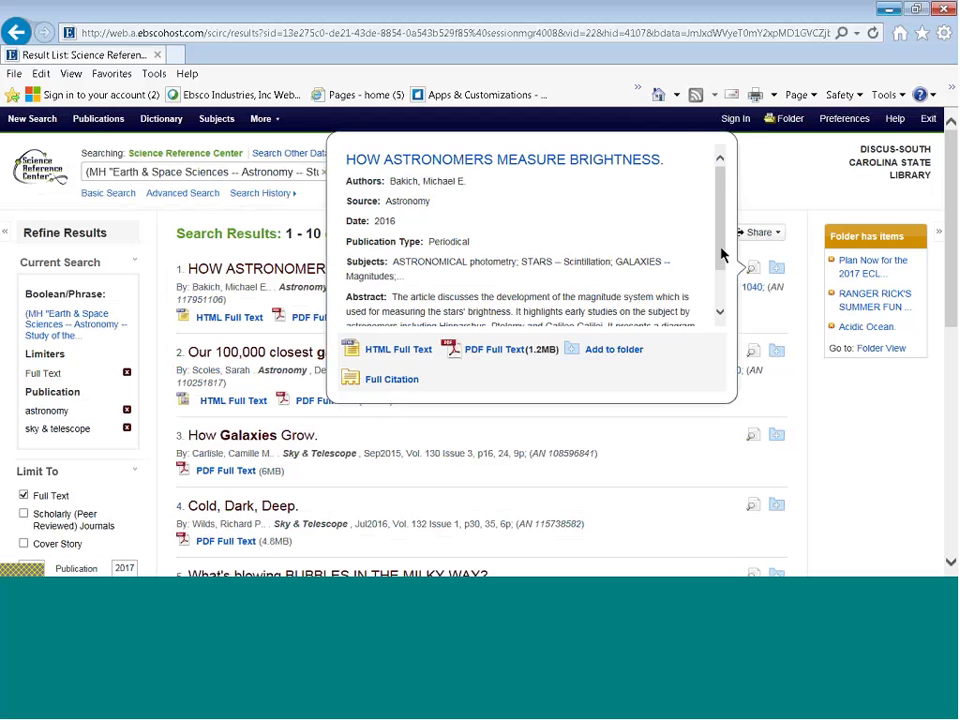
scroll(729, 270, down, 2)
scroll(738, 290, down, 2)
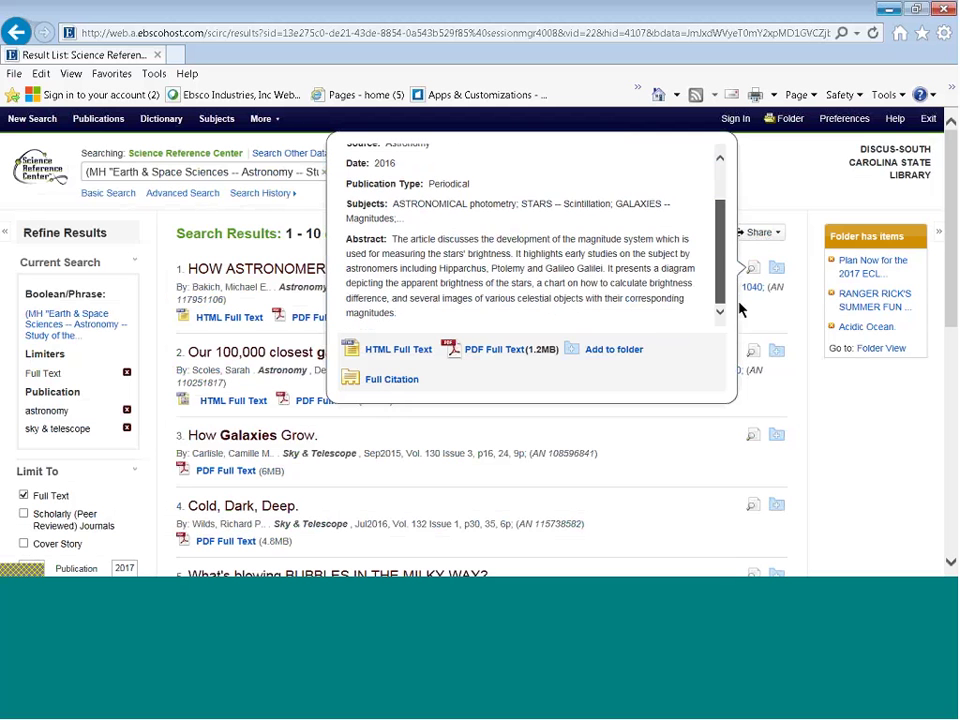
click(776, 267)
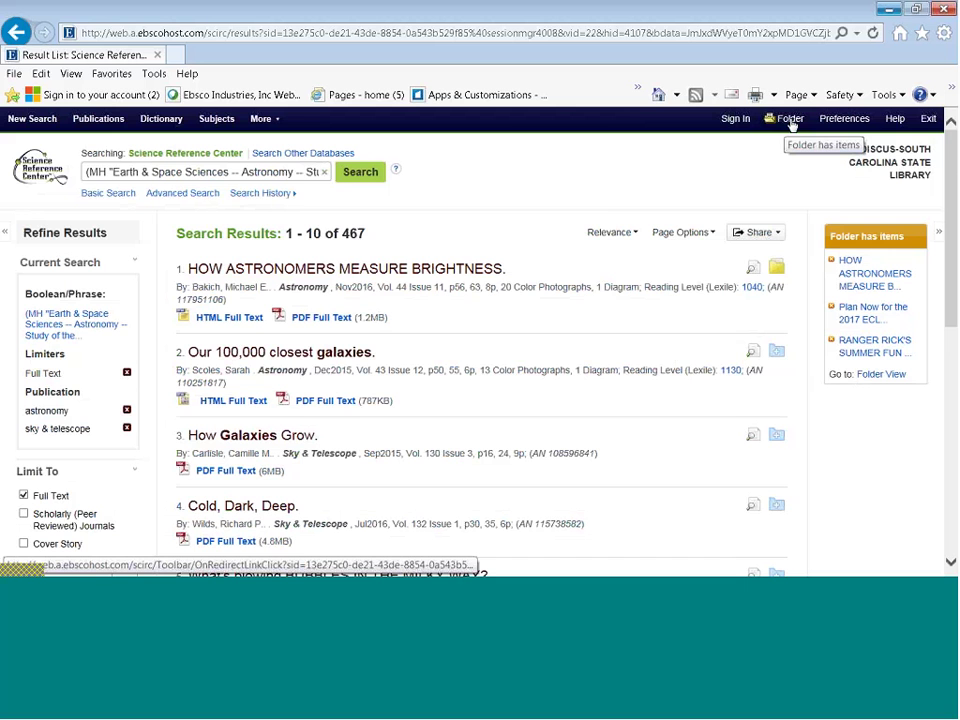
Look up the Lexile reading level chart for "Our 100,000 closest galaxies", highlight the 11-CCR current Lexile band, and close the help window.
scroll(597, 317, down, 1)
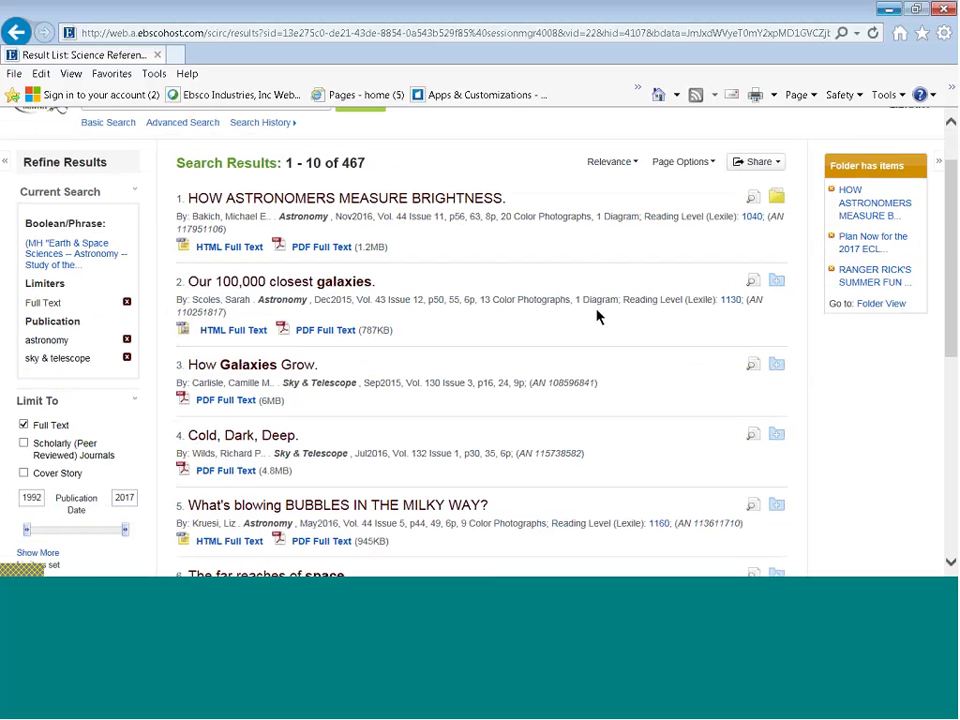
scroll(597, 317, down, 1)
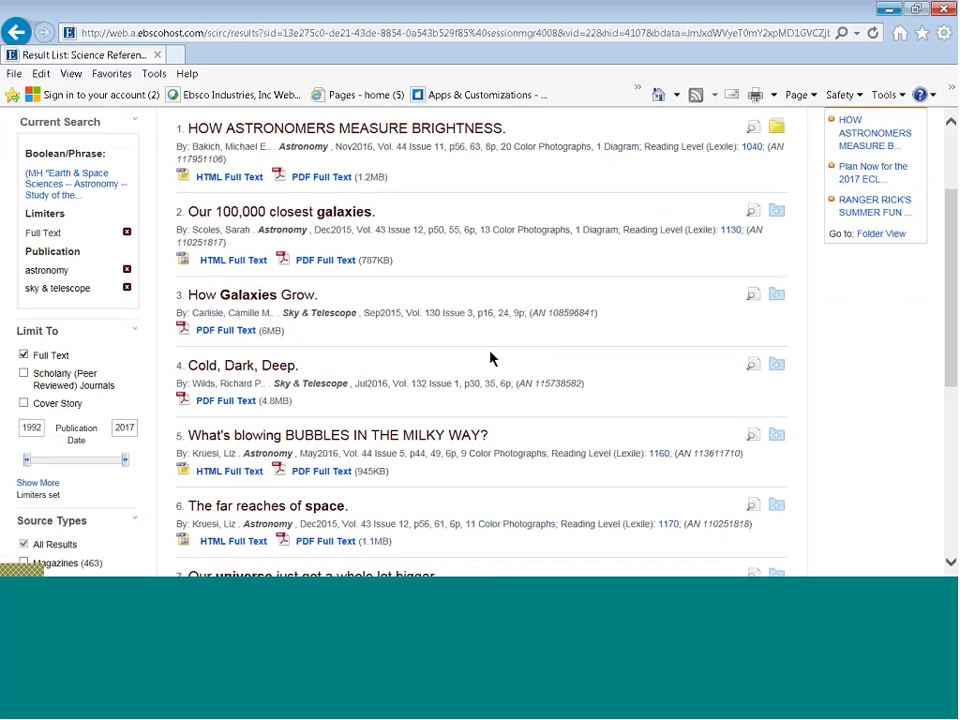
click(731, 230)
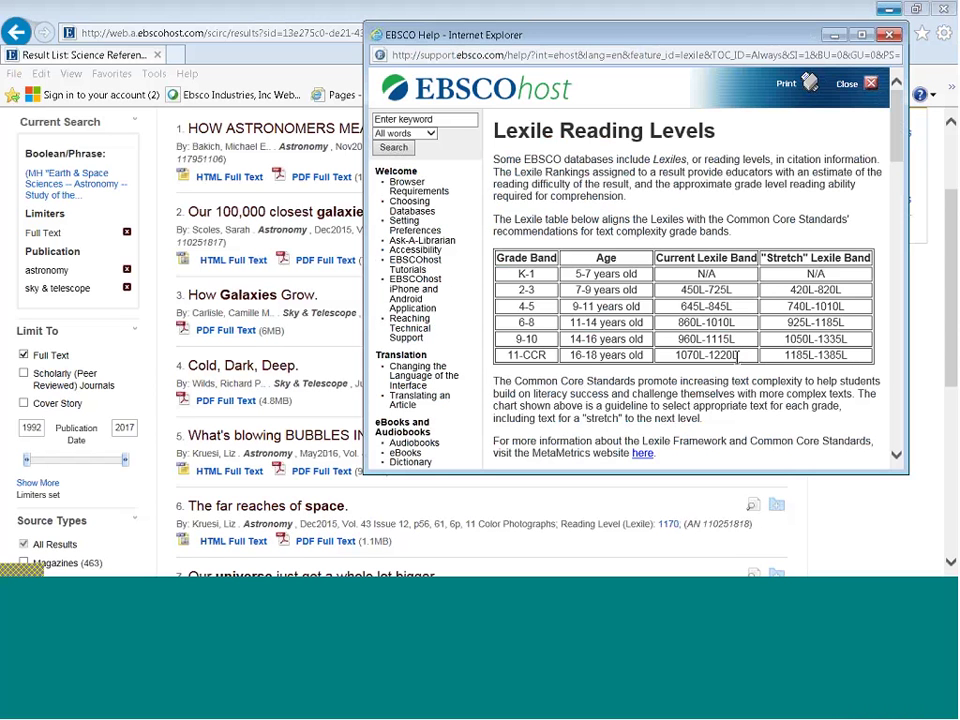
drag(737, 360, 685, 362)
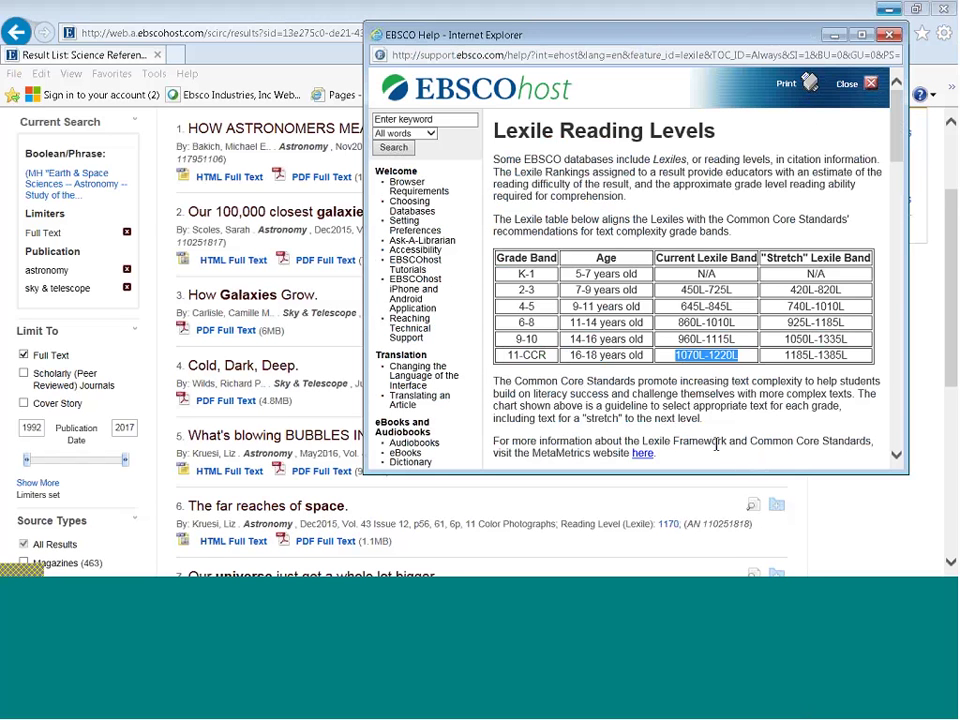
scroll(716, 444, down, 5)
scroll(707, 443, up, 5)
click(887, 34)
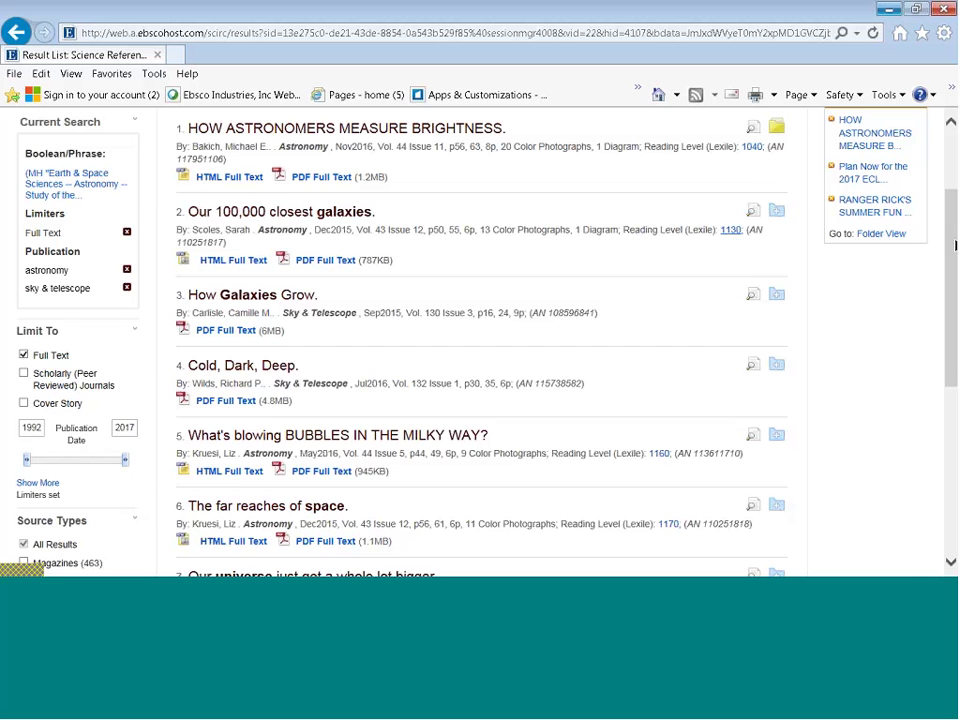
Return to the Science Reference Center home page and browse the covers under Browse Popular Sources in both directions.
scroll(868, 157, up, 2)
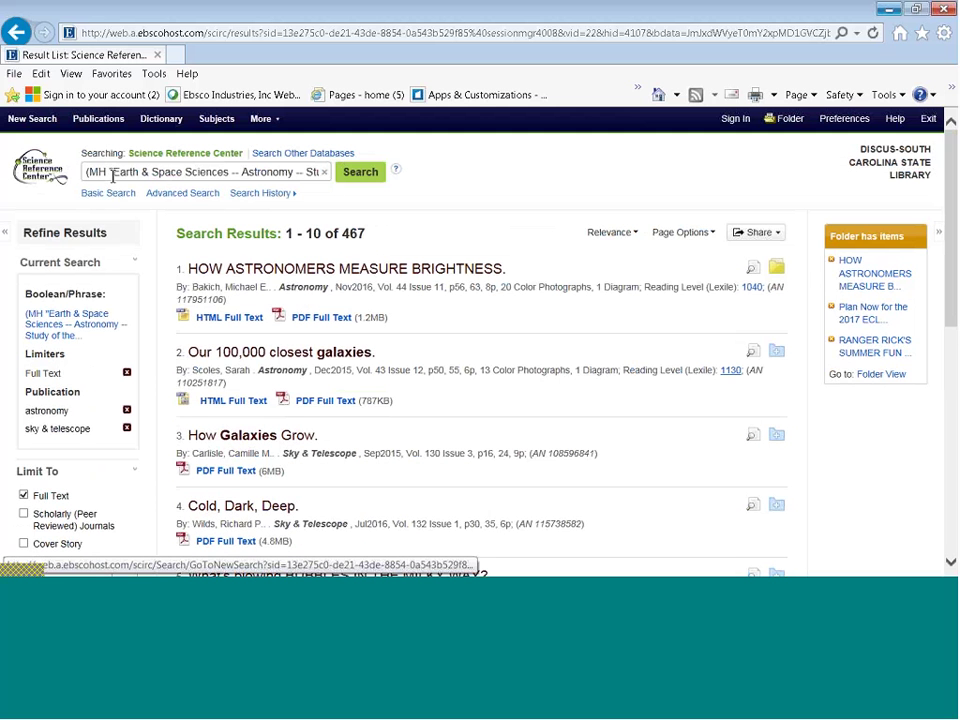
click(38, 170)
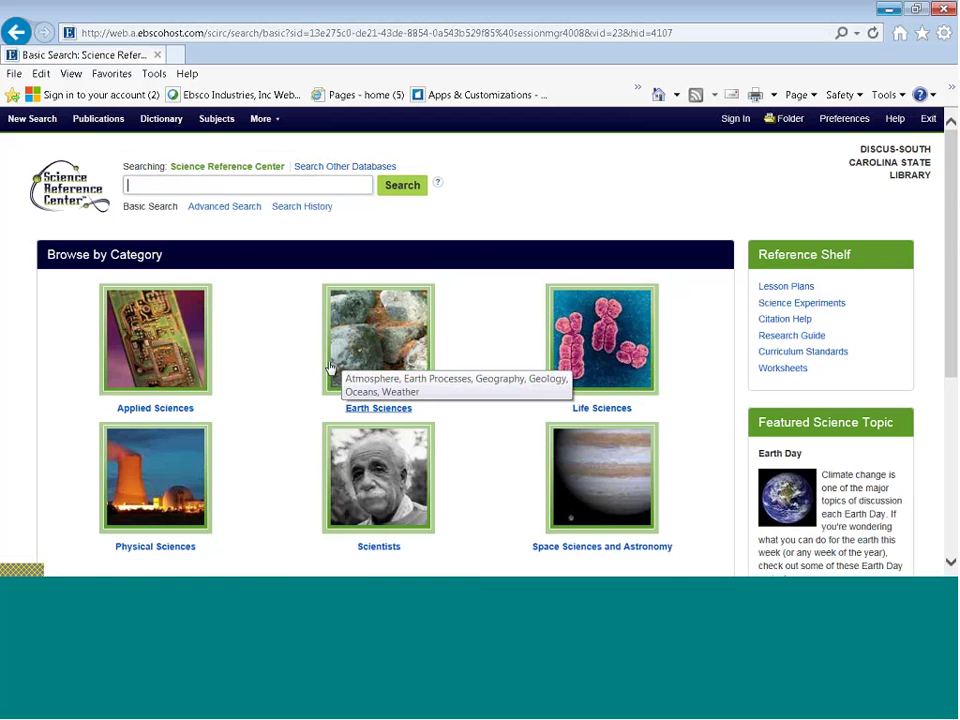
scroll(321, 369, down, 3)
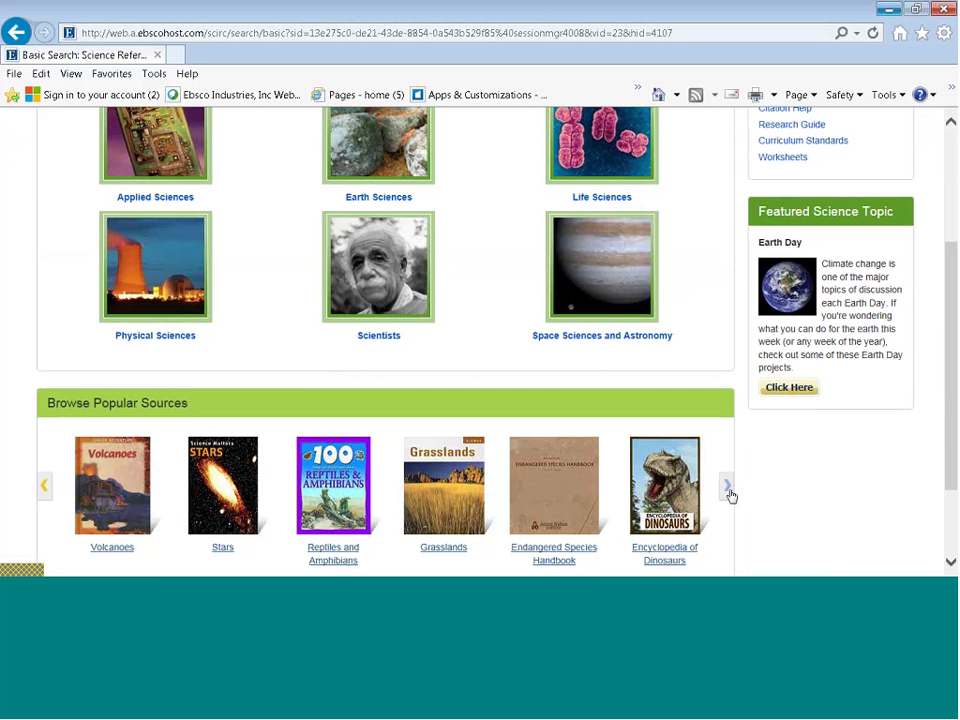
click(728, 487)
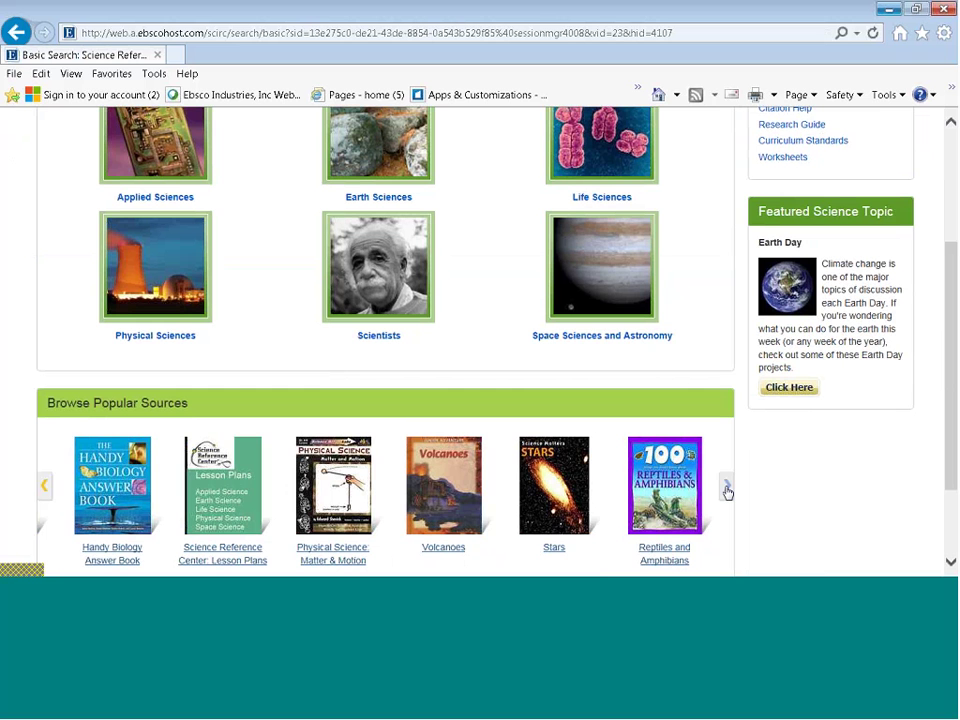
click(728, 488)
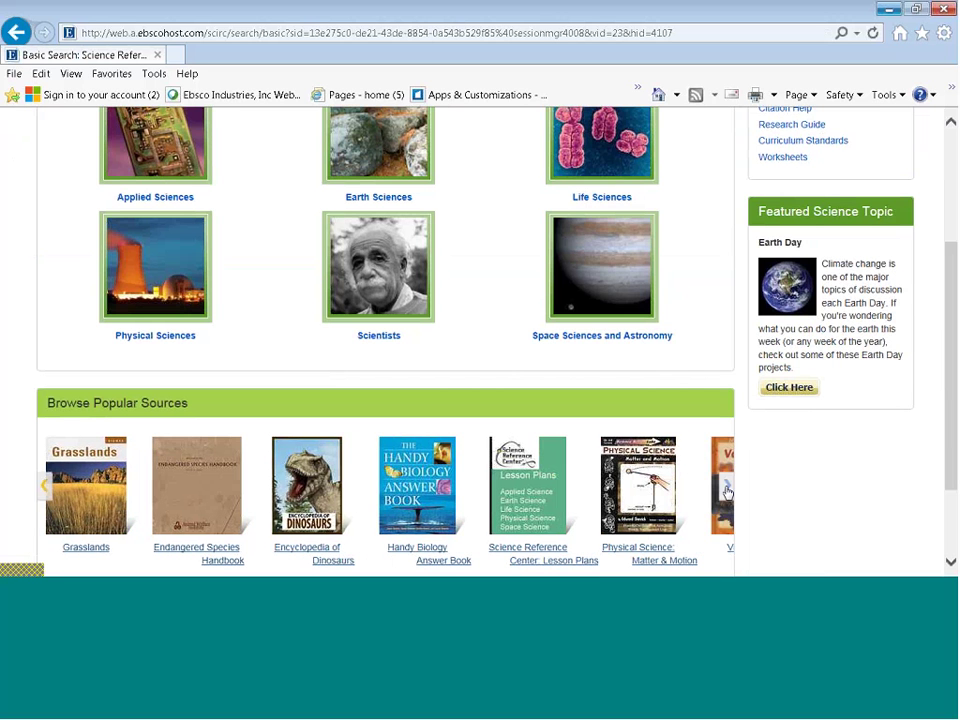
click(45, 489)
click(45, 490)
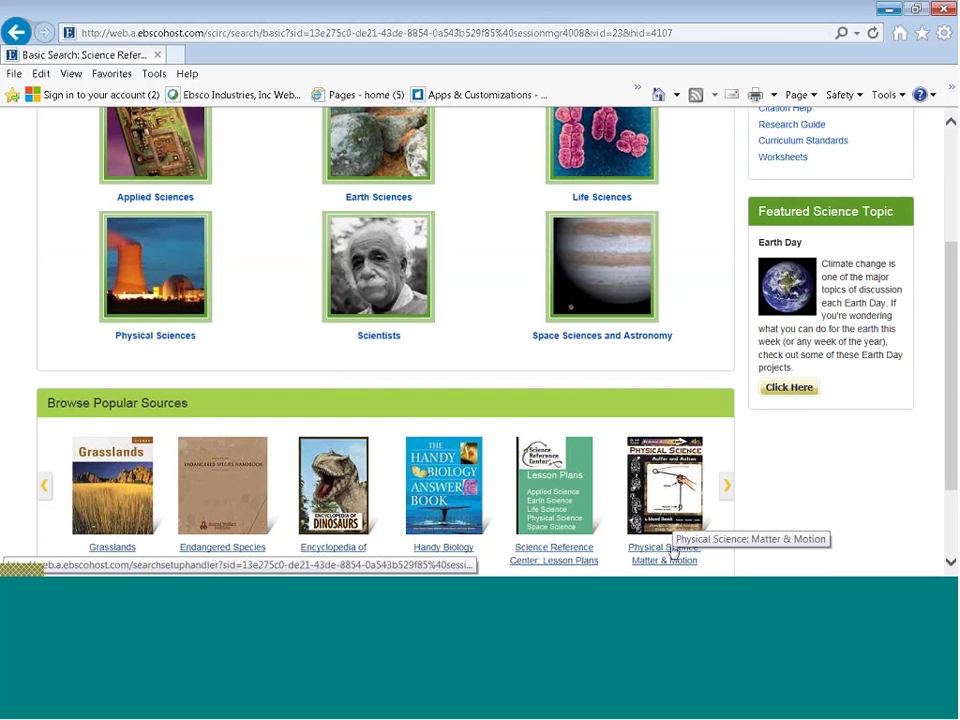
Open Physical Science: Matter & Motion from the popular sources, view Chapter 21, and return to a blank new search.
click(675, 565)
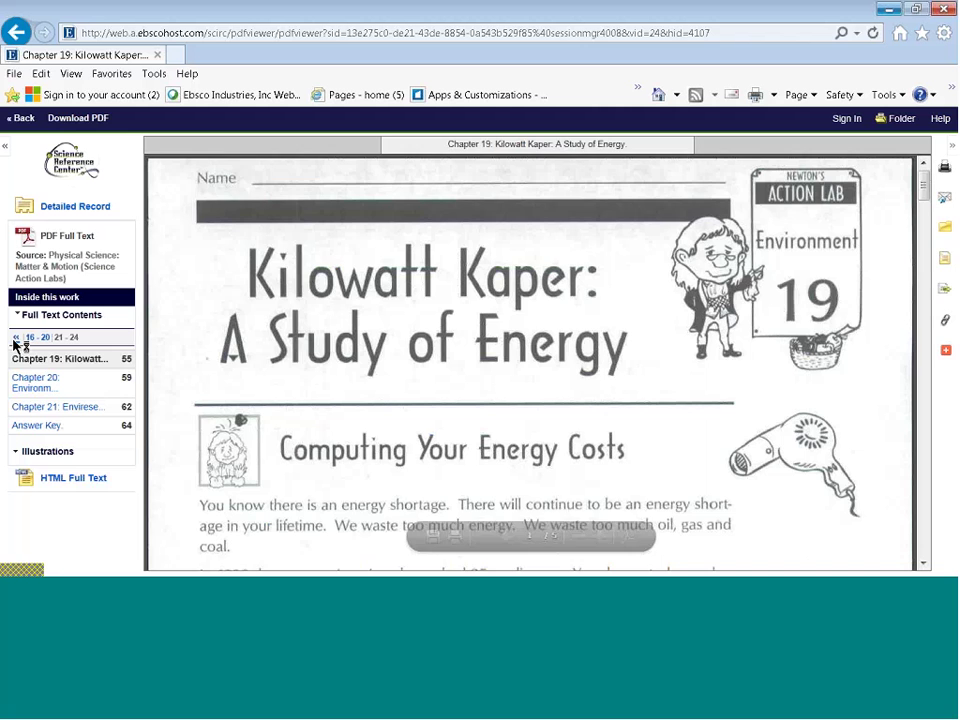
click(40, 406)
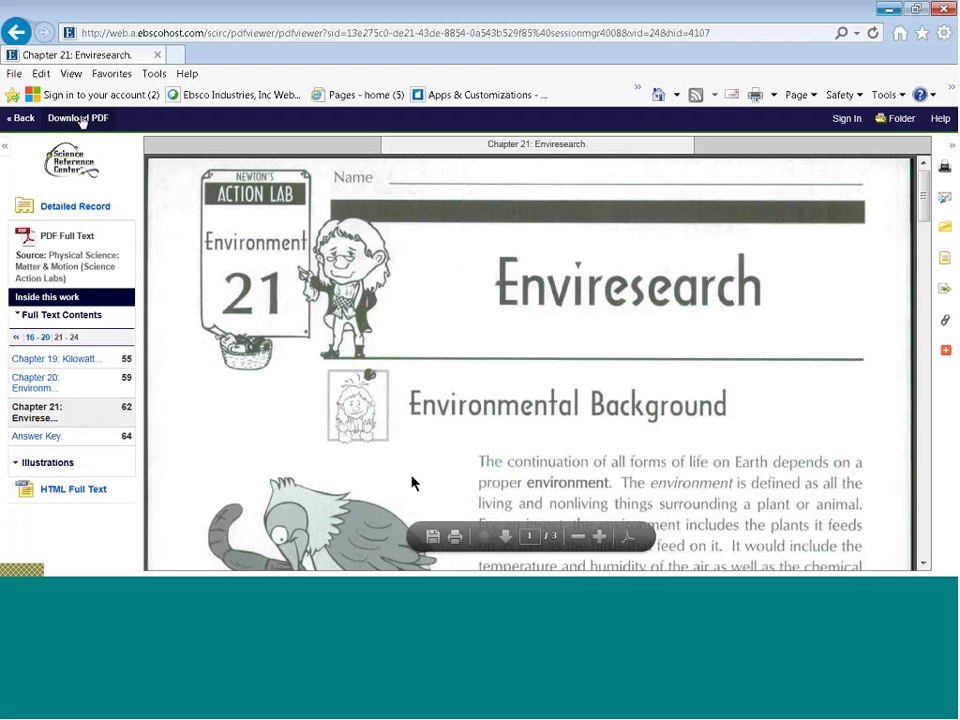
click(22, 119)
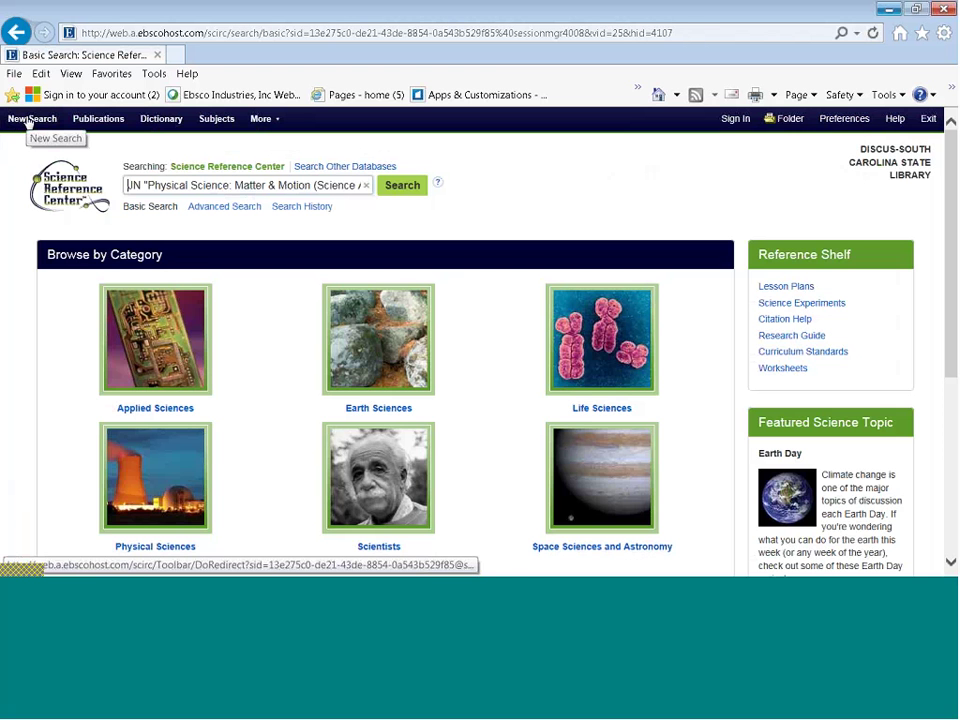
click(40, 120)
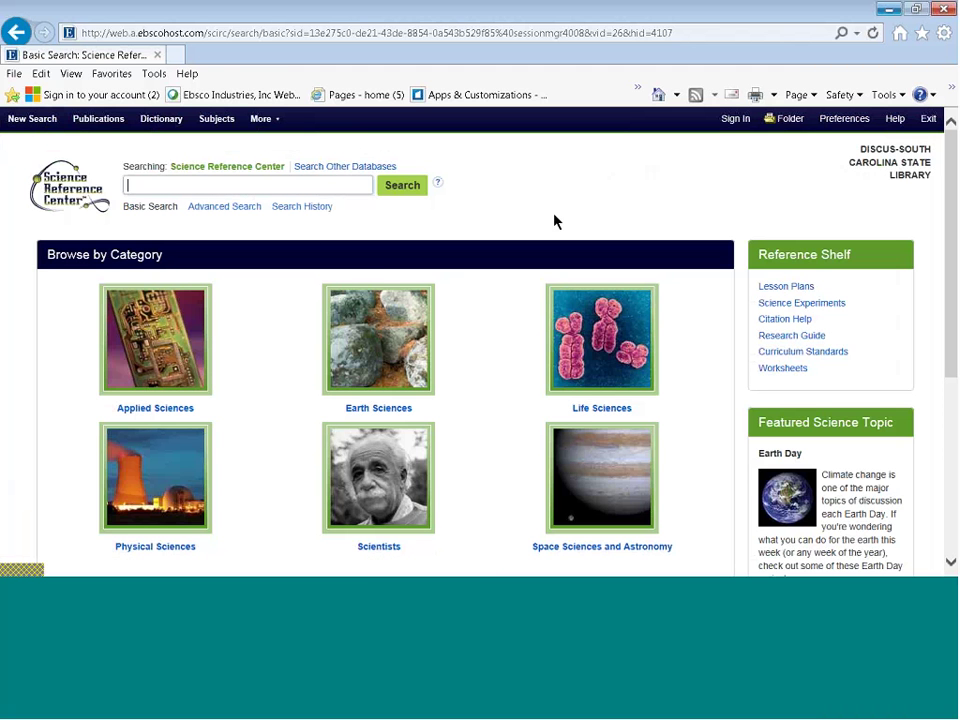
Open the Science Reference Center help in a maximized window, look through its list of topics, and close it.
click(896, 120)
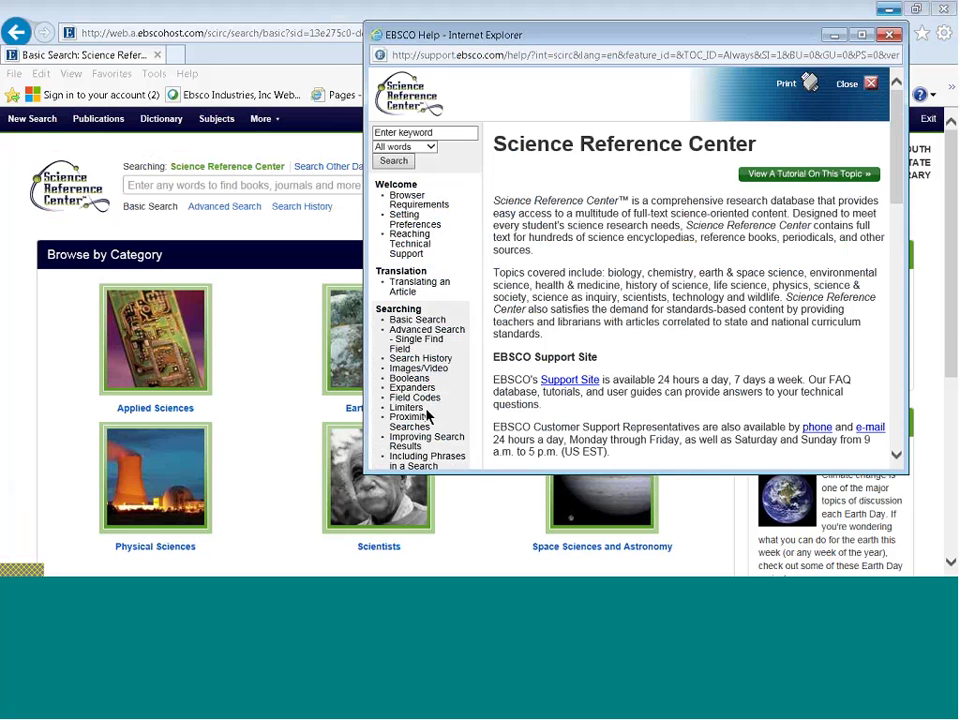
click(858, 36)
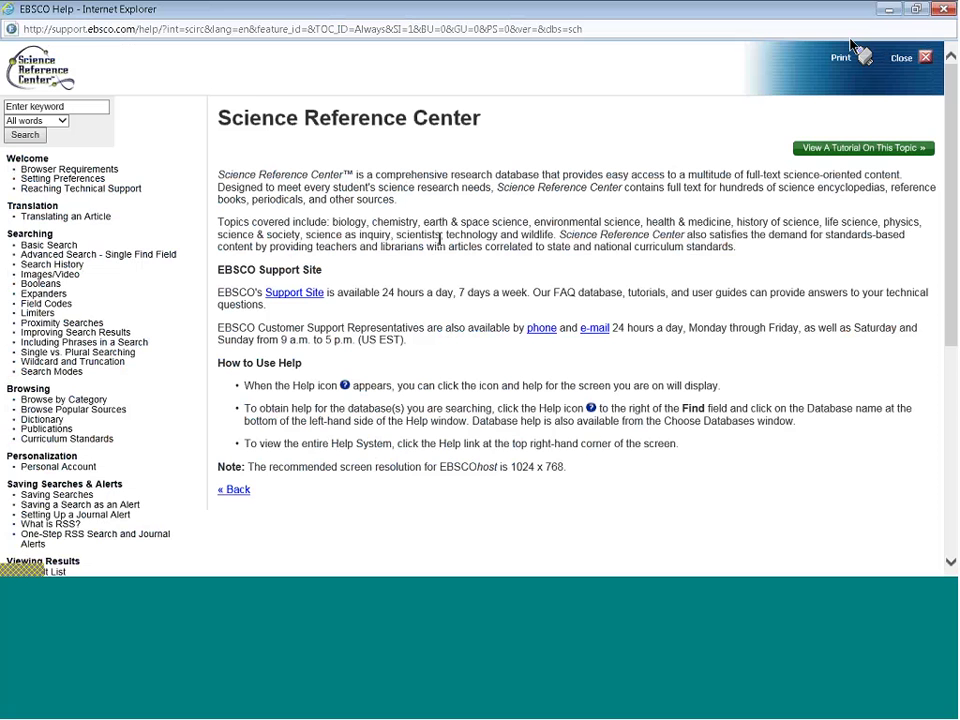
scroll(175, 406, down, 3)
scroll(173, 406, down, 5)
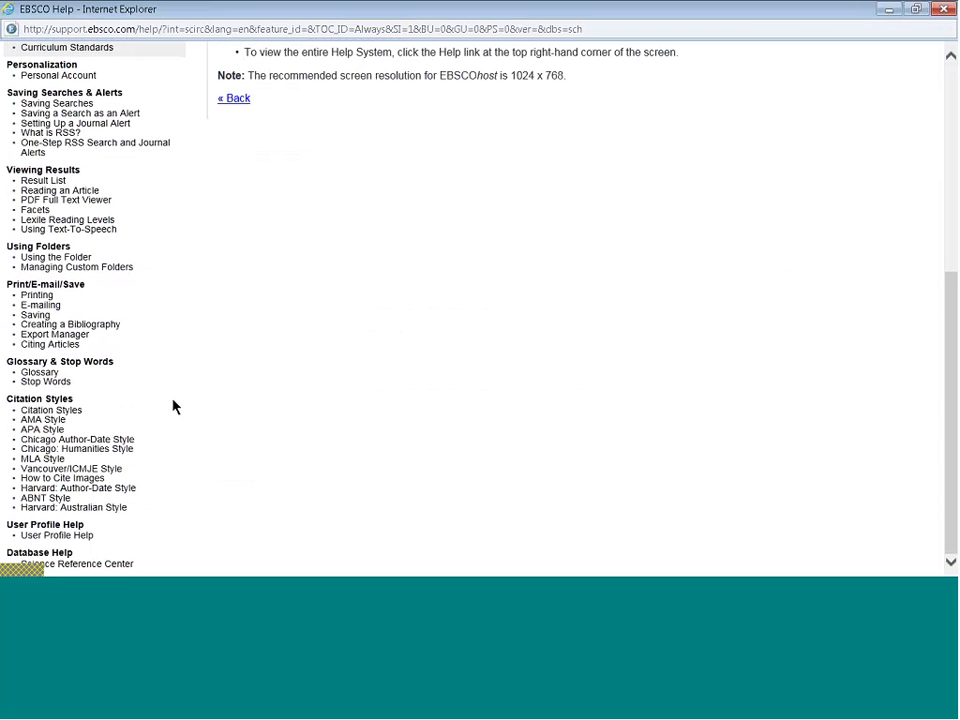
scroll(175, 405, up, 8)
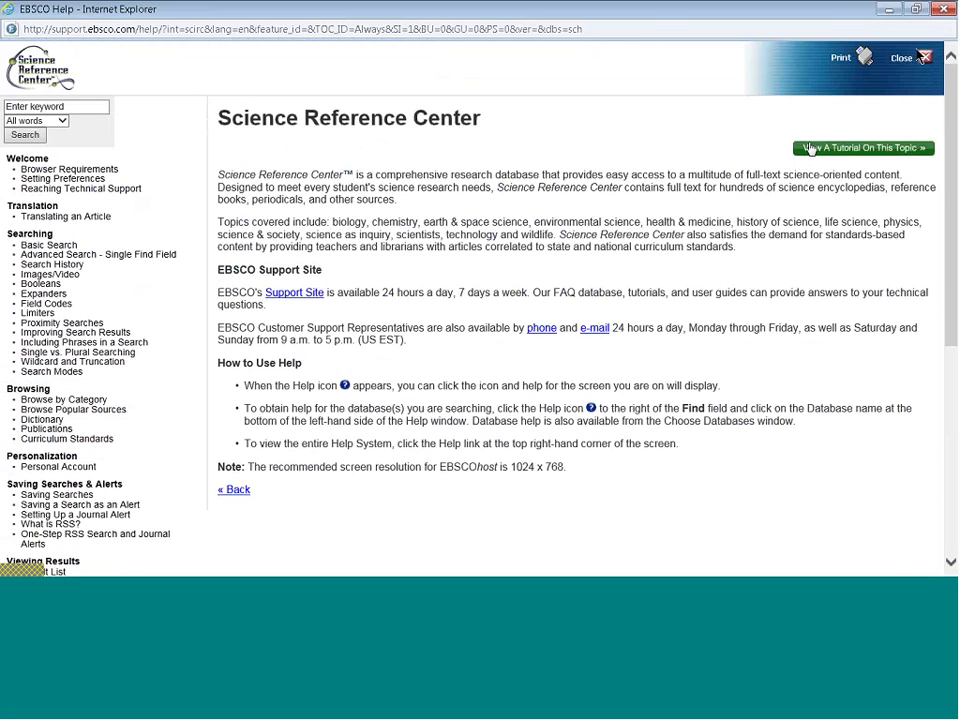
click(903, 57)
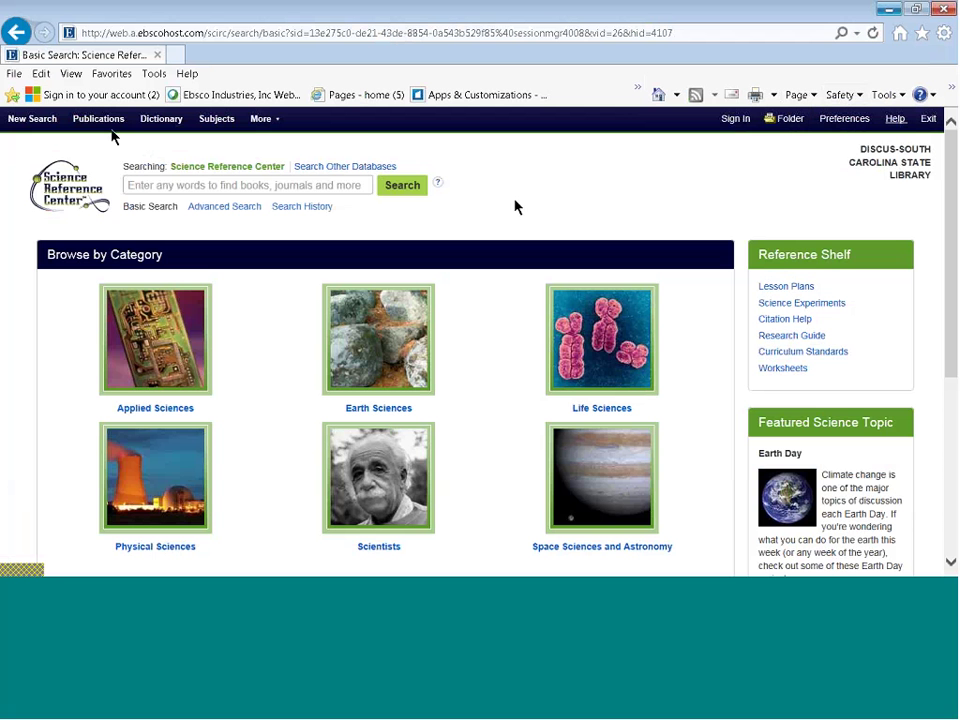
Browse the publications list alphabetically for "discover" and highlight the full-text coverage dates of the Discover magazine entry.
click(104, 120)
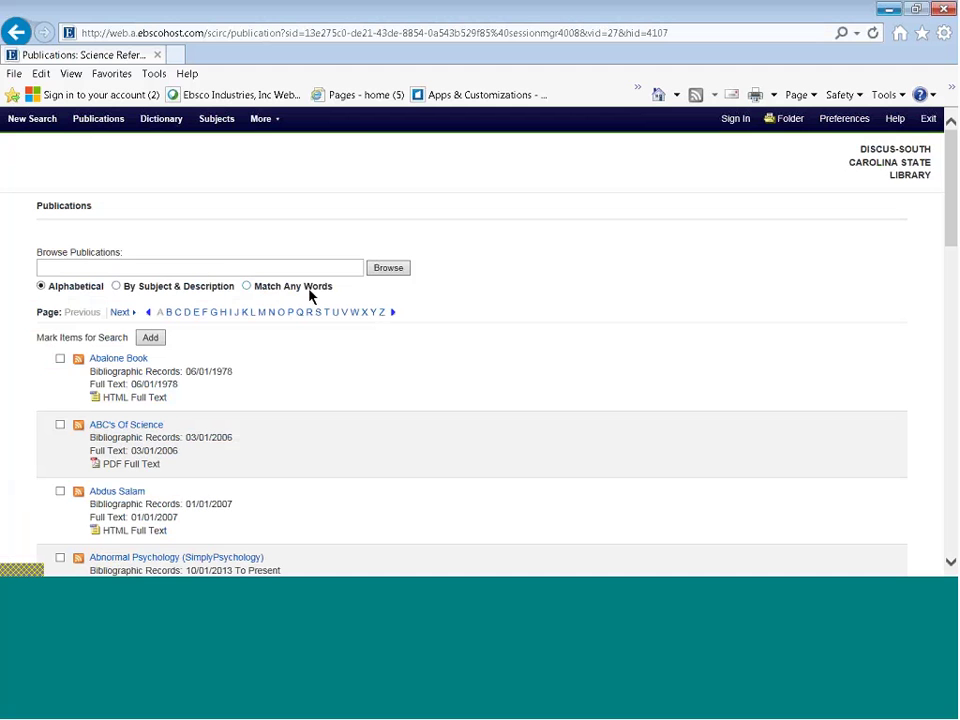
click(252, 268)
text(discover)
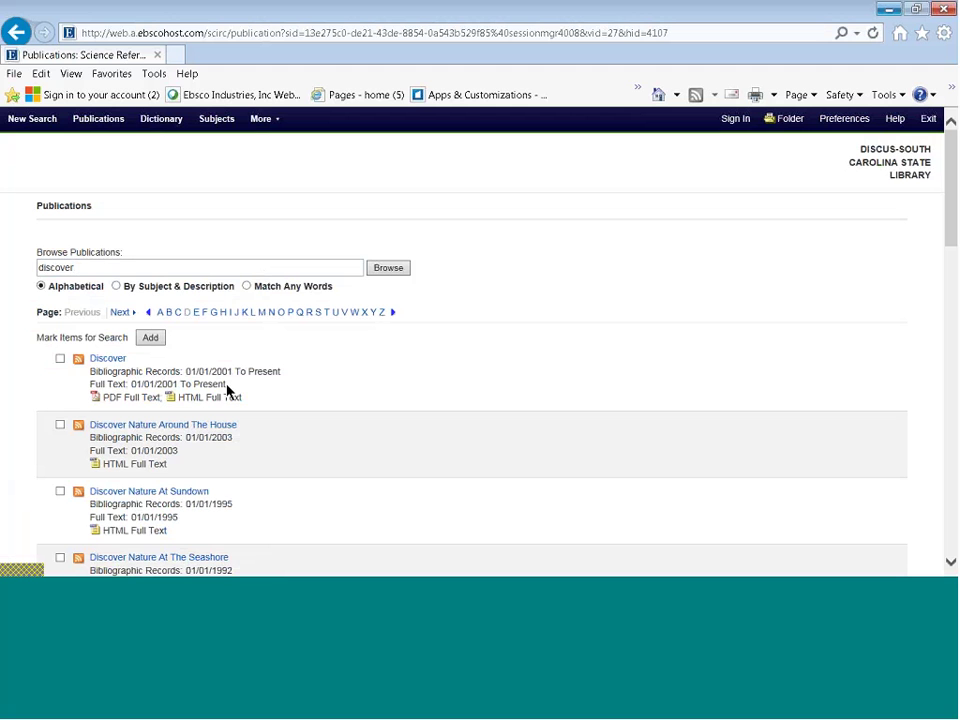
drag(228, 390, 104, 392)
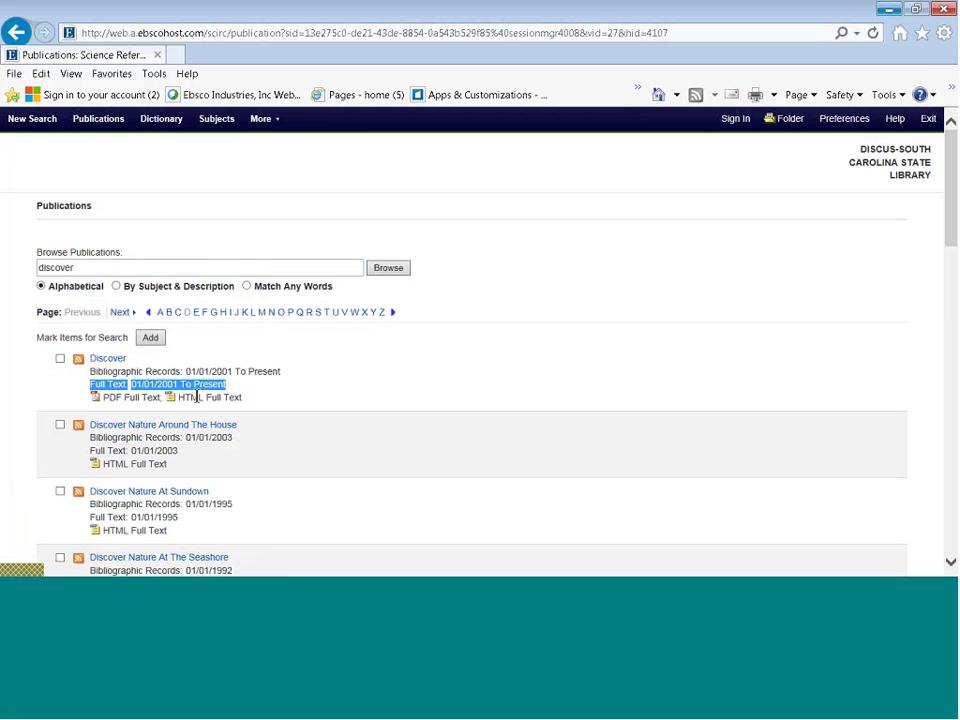
Open the Discover publication details, expand its 2017 issues, and open Vol. 38 Issue 2 - Mar2017.
click(110, 360)
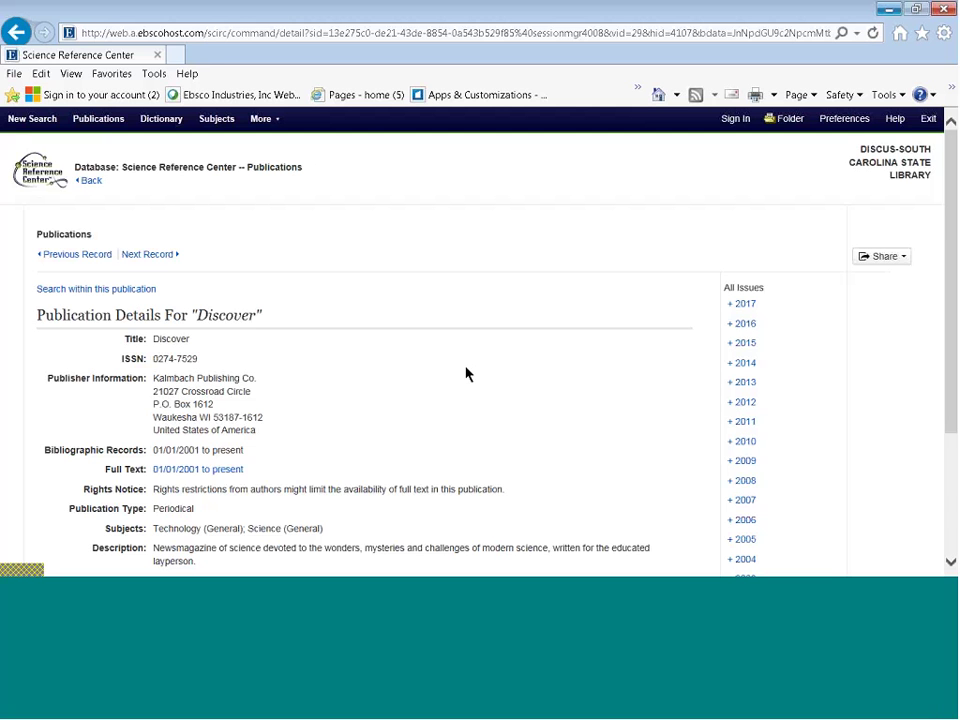
click(91, 181)
click(745, 306)
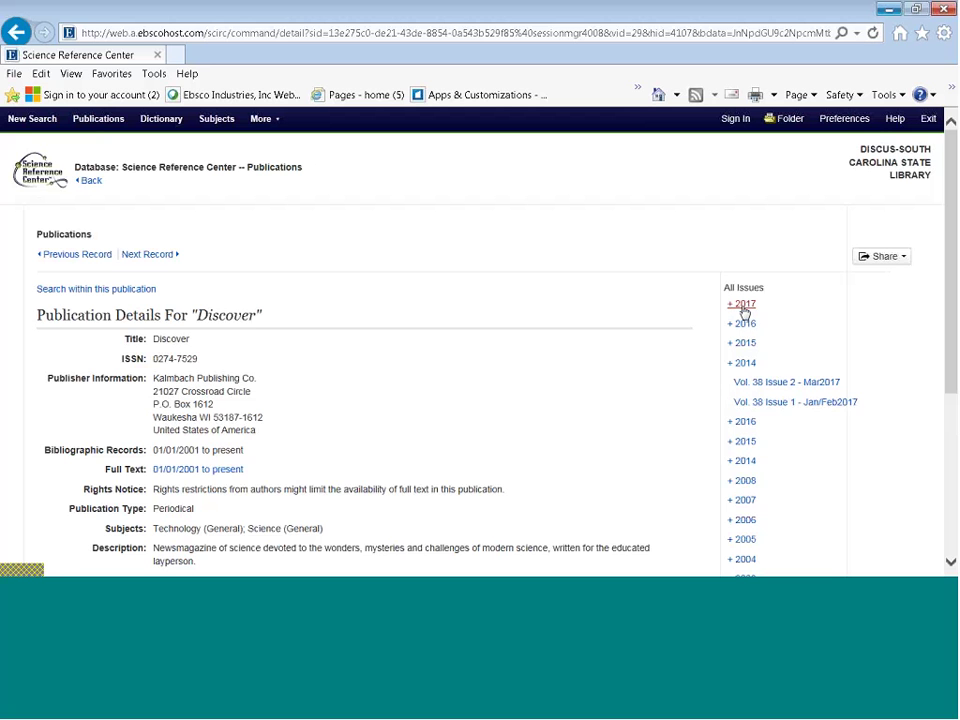
click(830, 386)
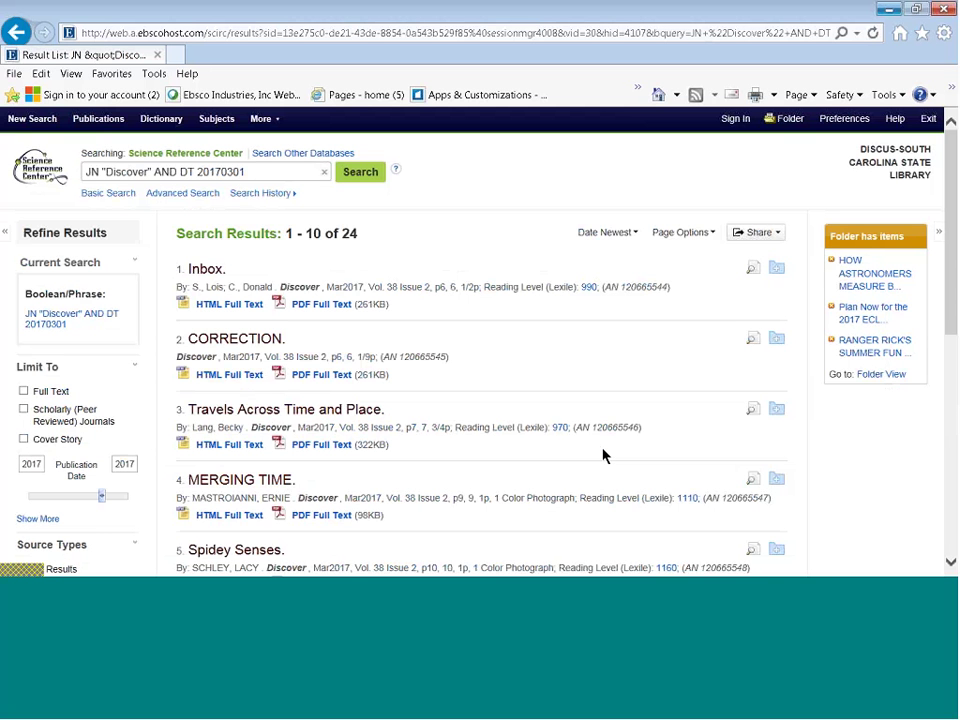
Open the HTML full text of "Travels Across Time and Place" from the issue's articles and look over the article.
scroll(603, 456, down, 3)
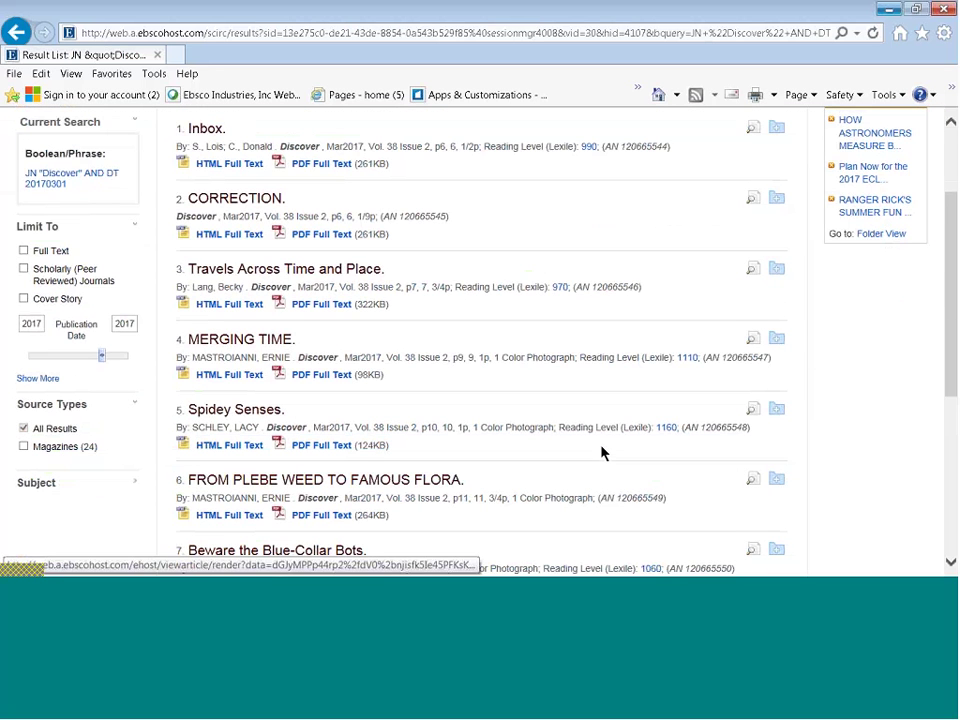
click(216, 305)
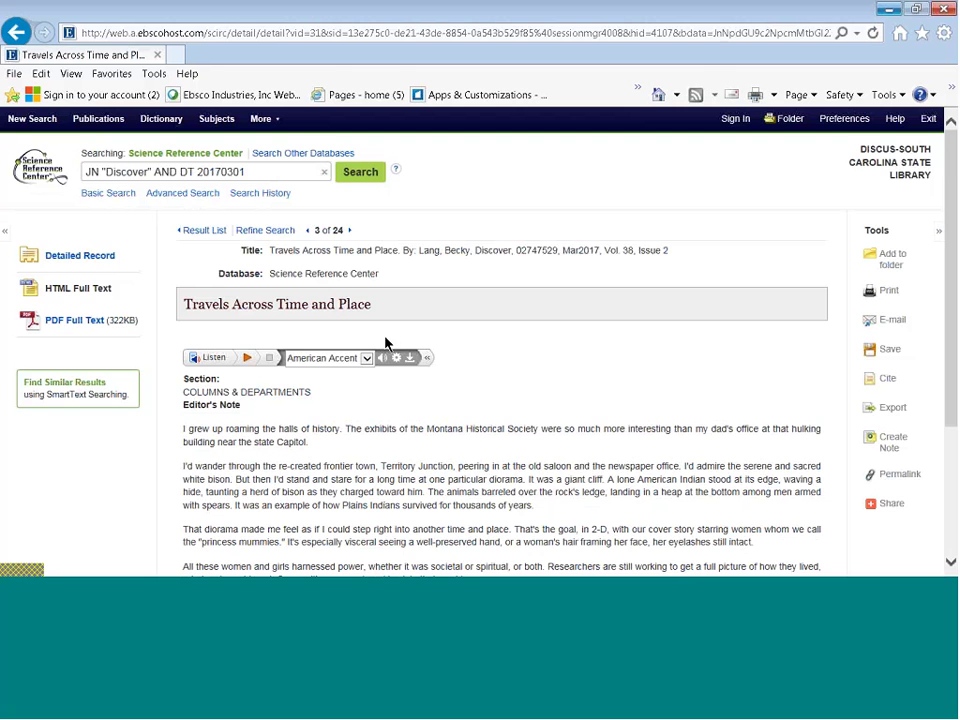
scroll(370, 343, down, 1)
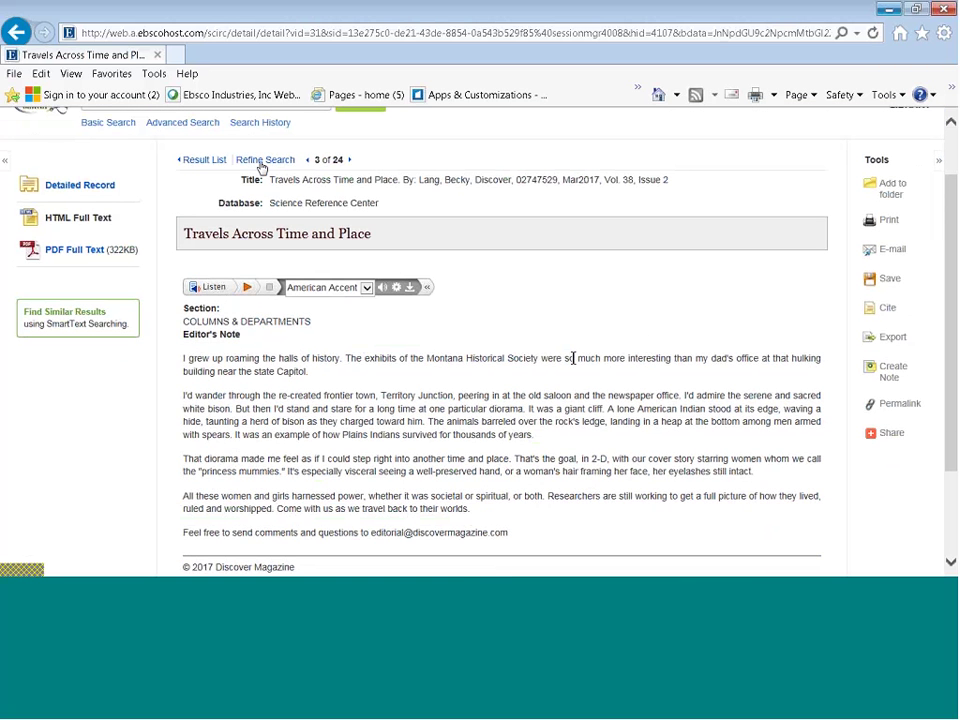
scroll(285, 195, up, 1)
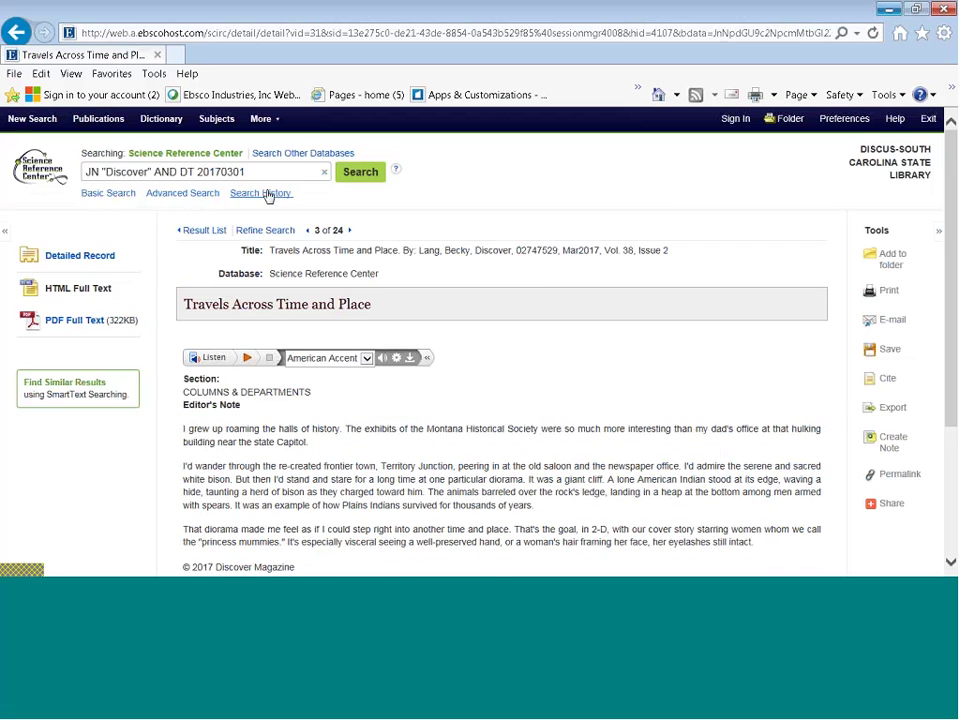
Start a new search and open the advanced search options down to the result limiters.
click(30, 122)
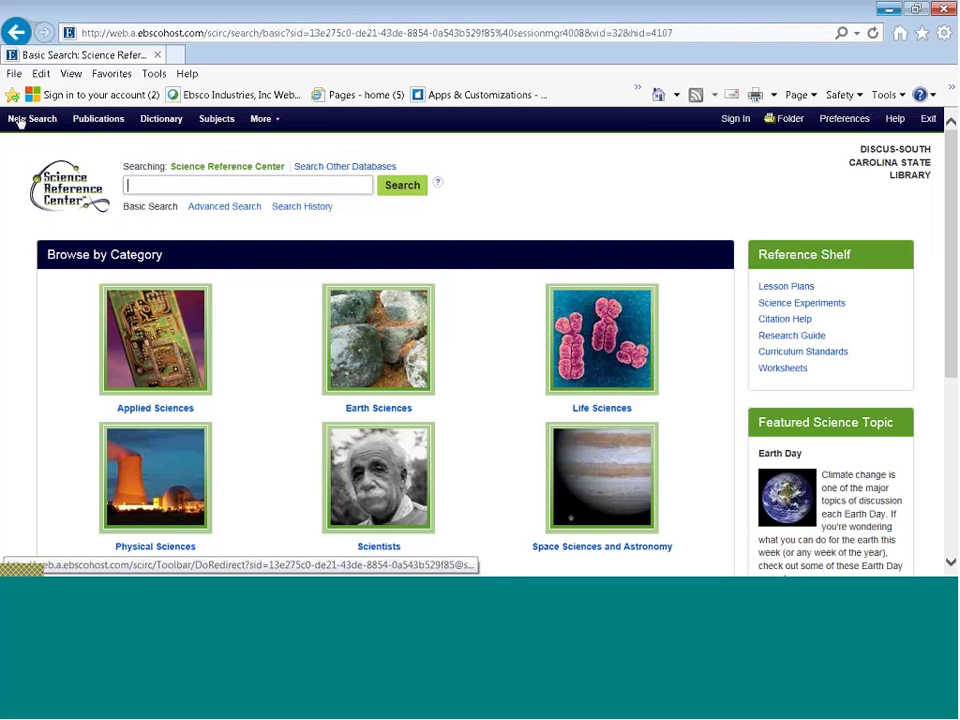
click(220, 210)
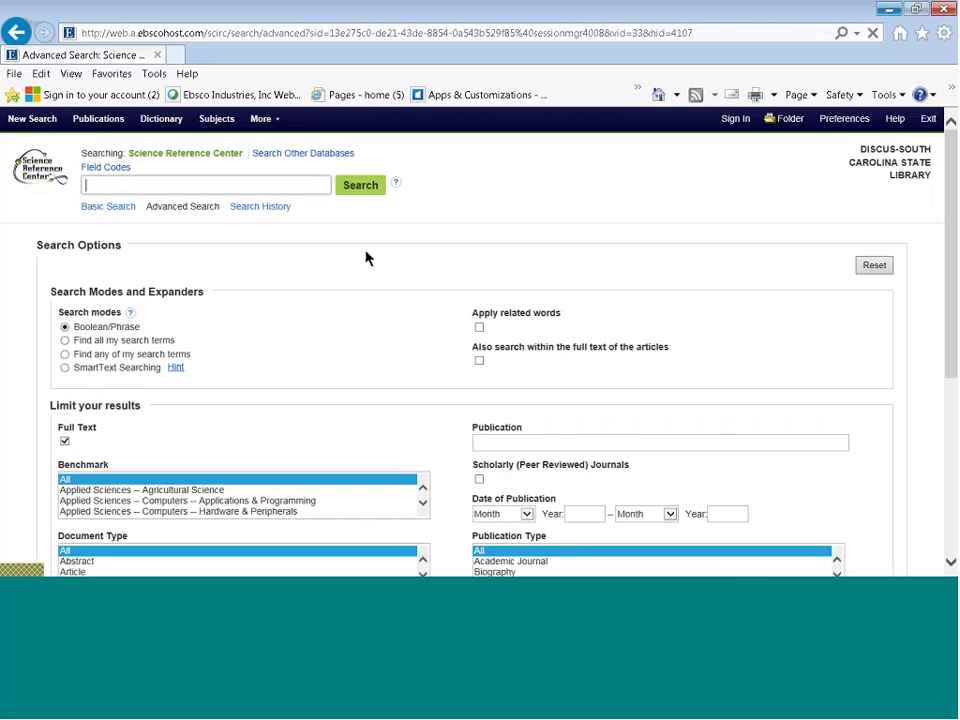
scroll(380, 316, down, 2)
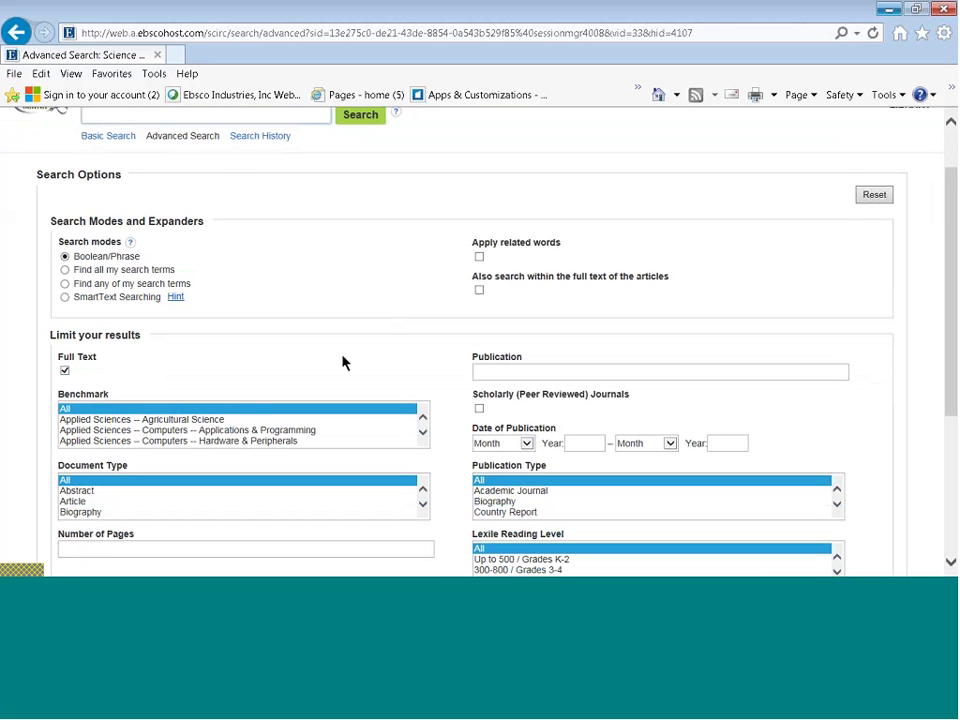
scroll(343, 360, down, 3)
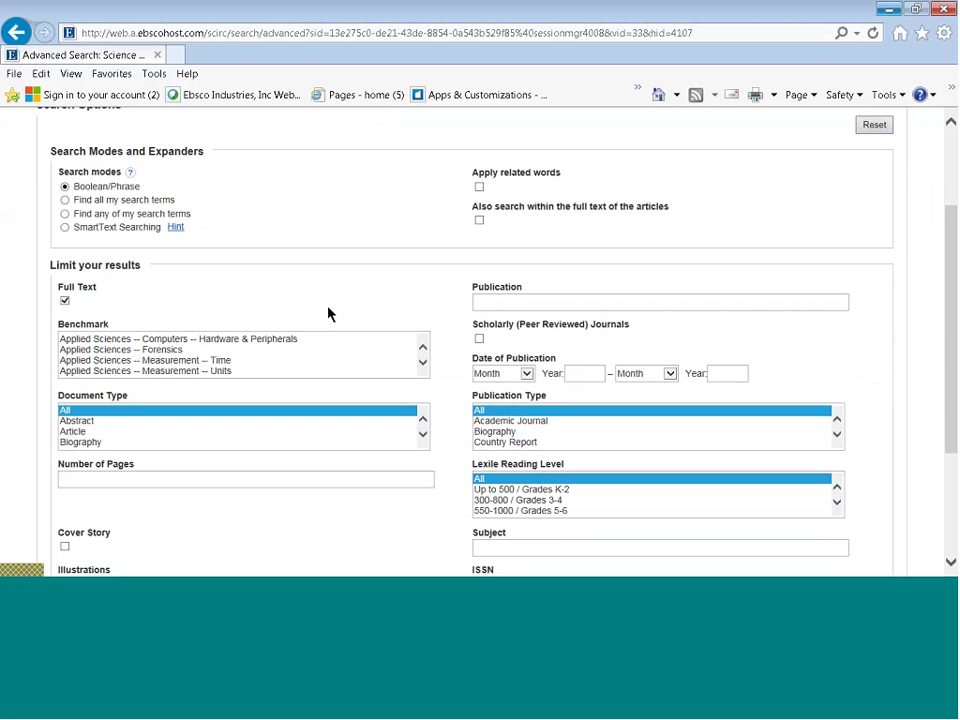
Try the Benchmark limiters "Earth & Space Sciences -- Earth -- Weather & Climate" and "Earth & Space Sciences -- Earth -- Oceans, Lakes & Water".
click(422, 363)
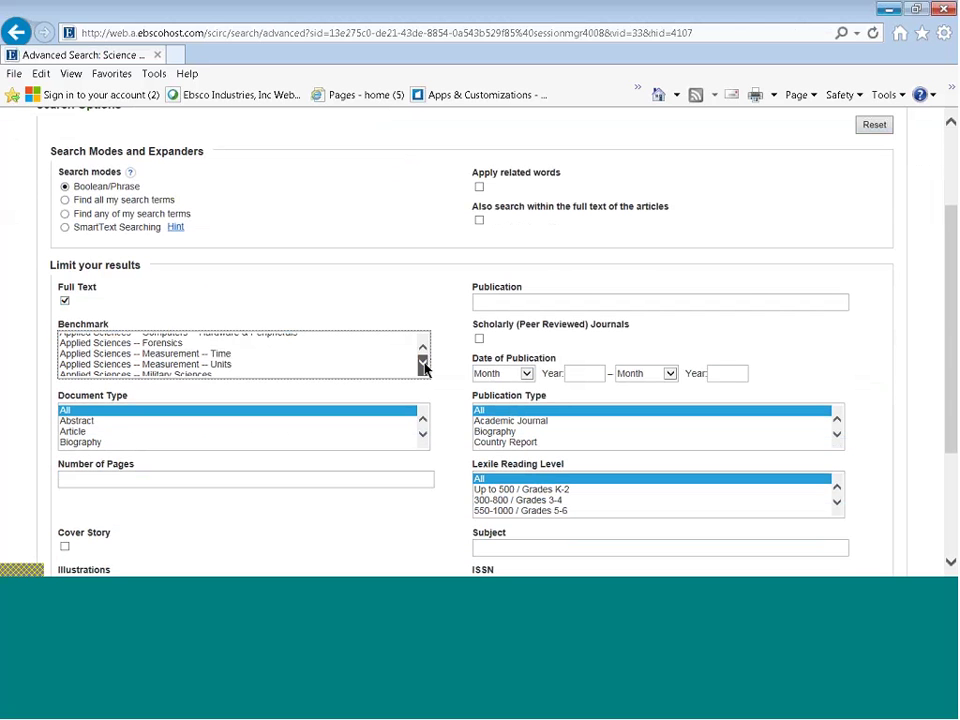
click(422, 363)
click(422, 363)
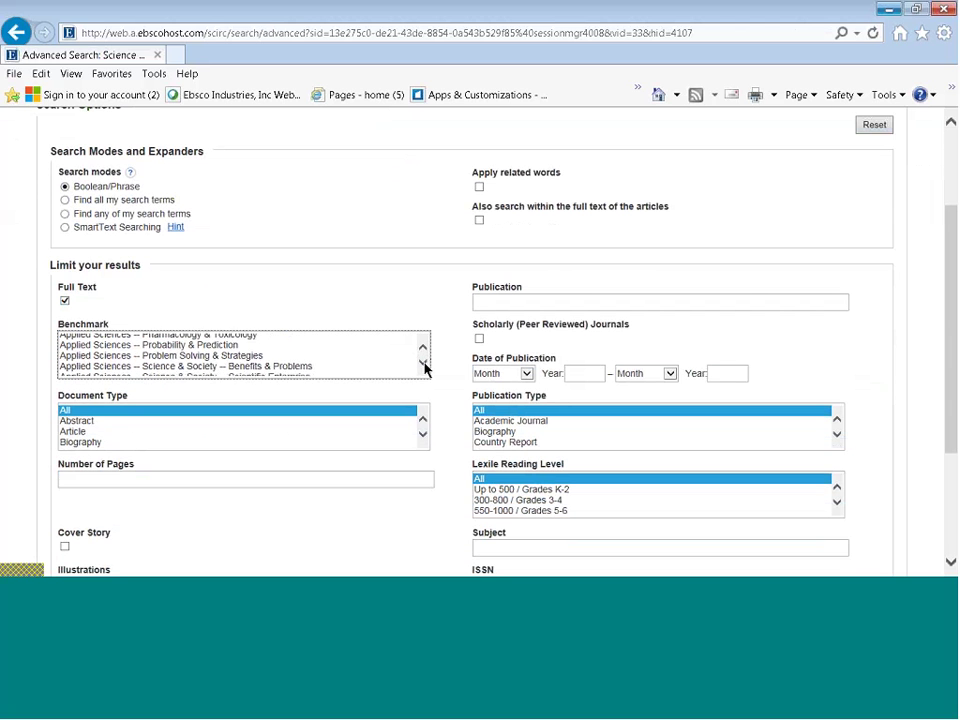
click(422, 363)
click(422, 363)
click(422, 363)
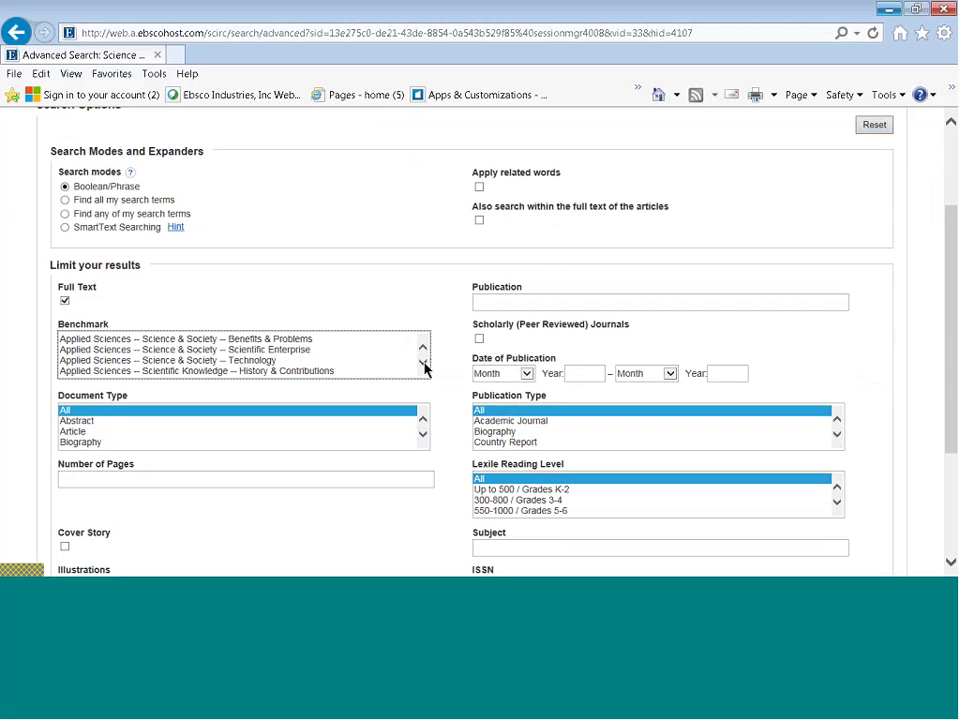
click(422, 363)
click(422, 363)
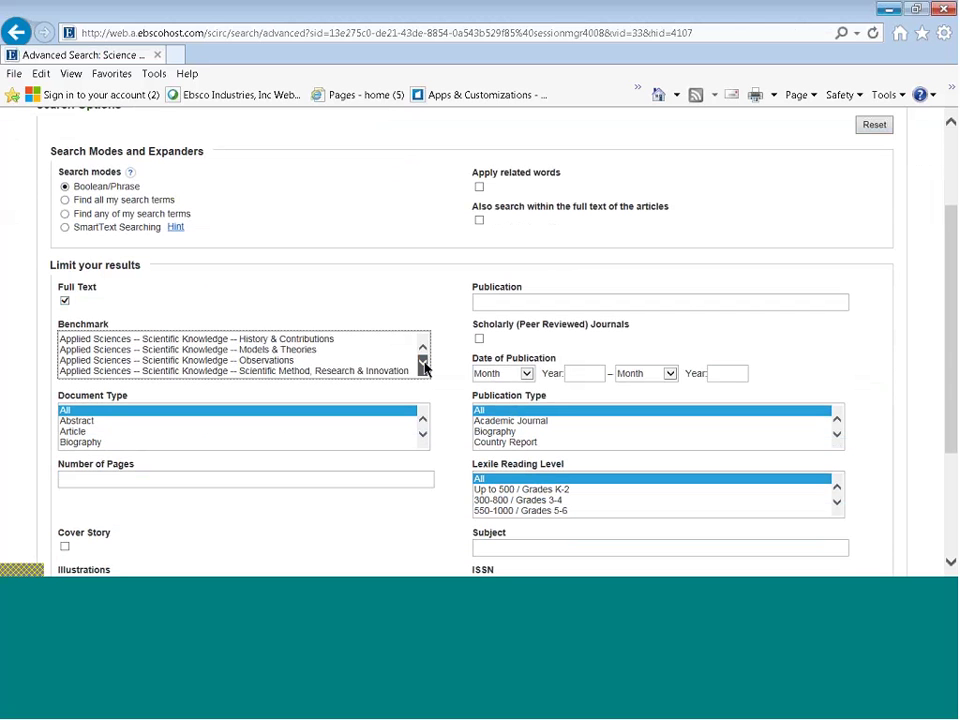
click(422, 363)
click(422, 363)
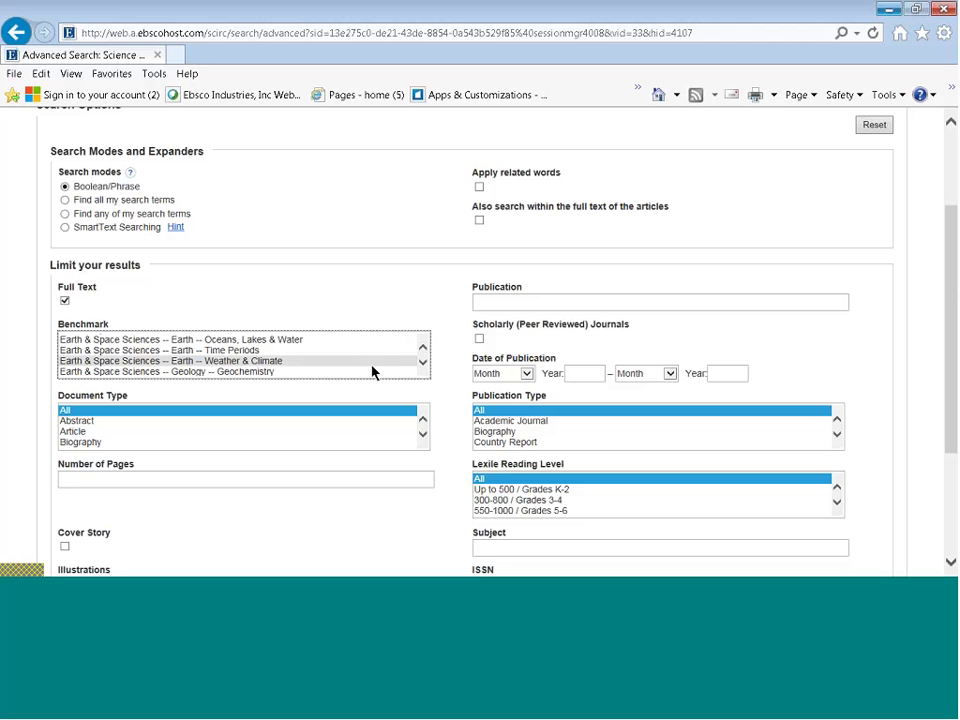
click(249, 366)
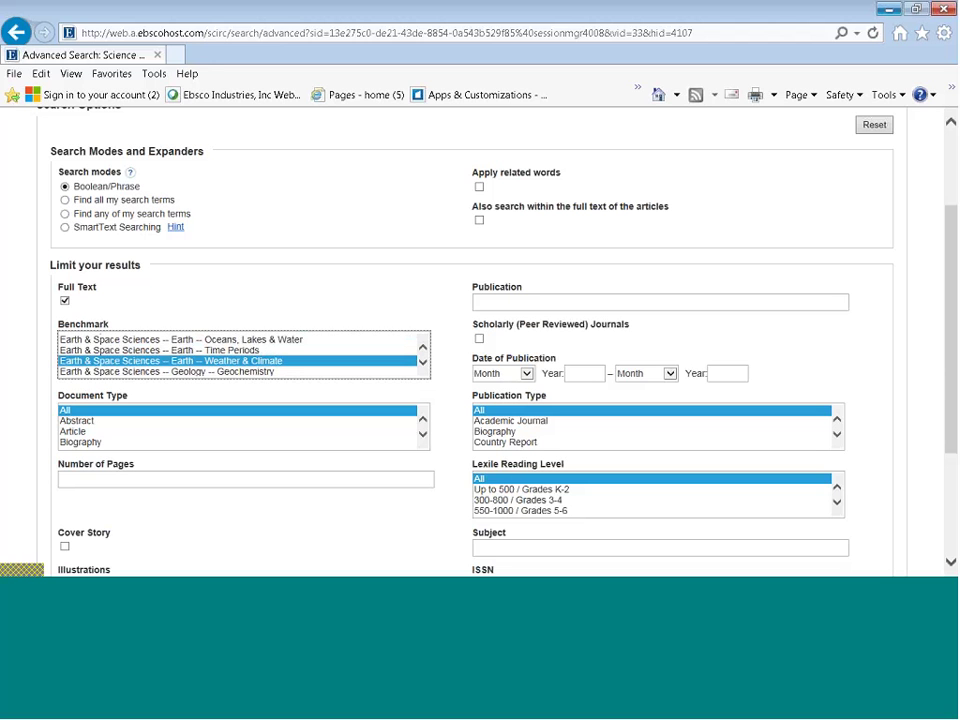
click(252, 340)
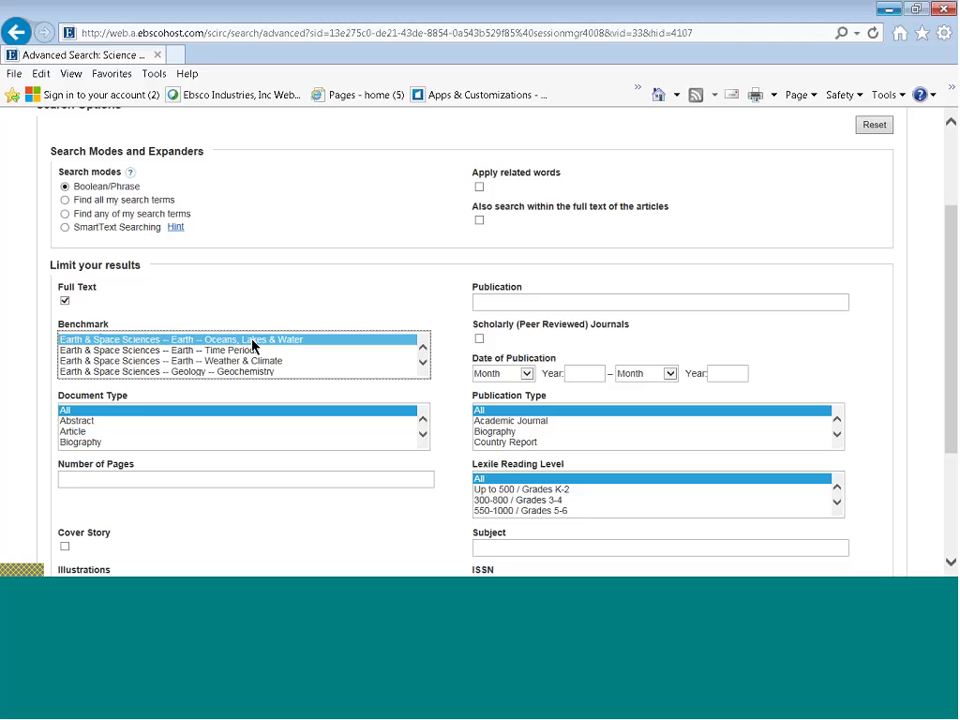
Set the Benchmark limiter to "Earth & Space Sciences -- Astronomy -- Stars".
click(422, 348)
click(422, 348)
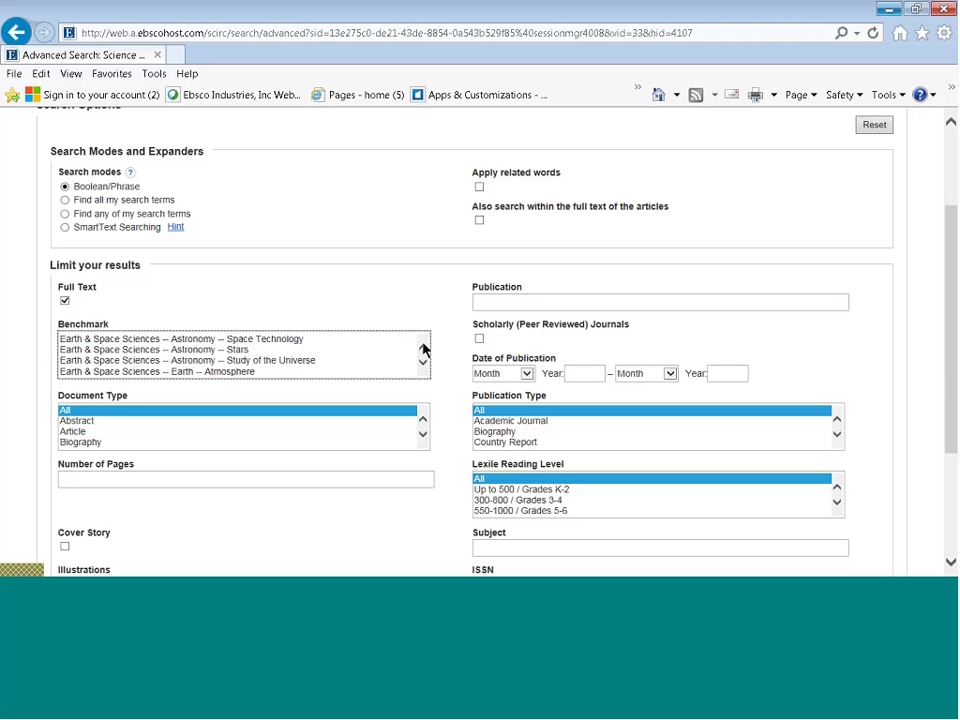
click(252, 350)
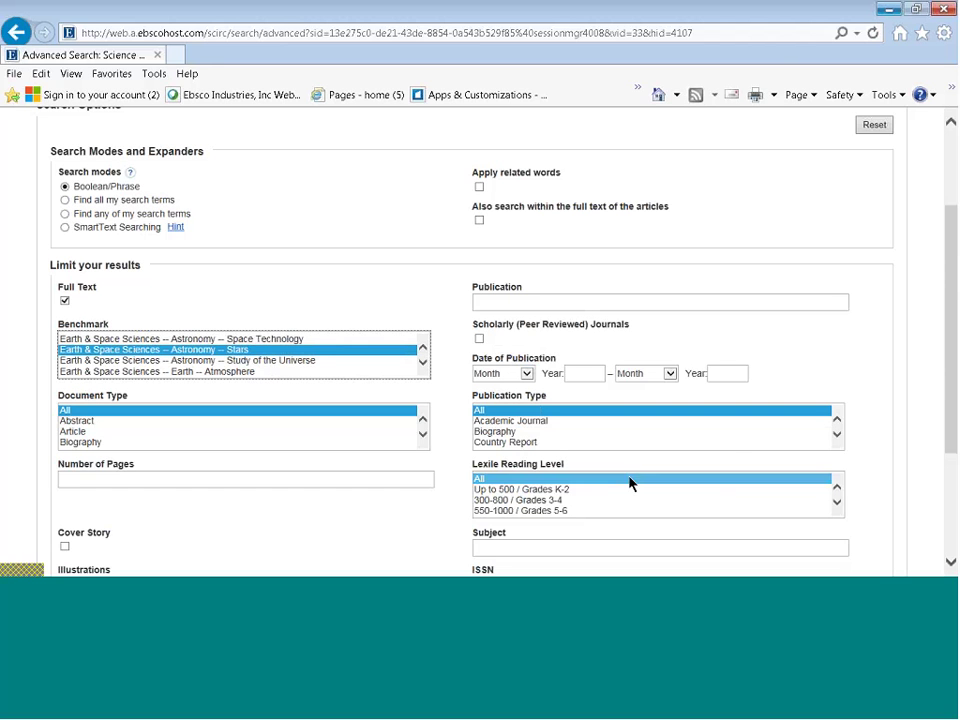
Look through the available Publication Type options and return to the beginning of the list.
click(838, 437)
click(838, 437)
click(838, 437)
click(838, 437)
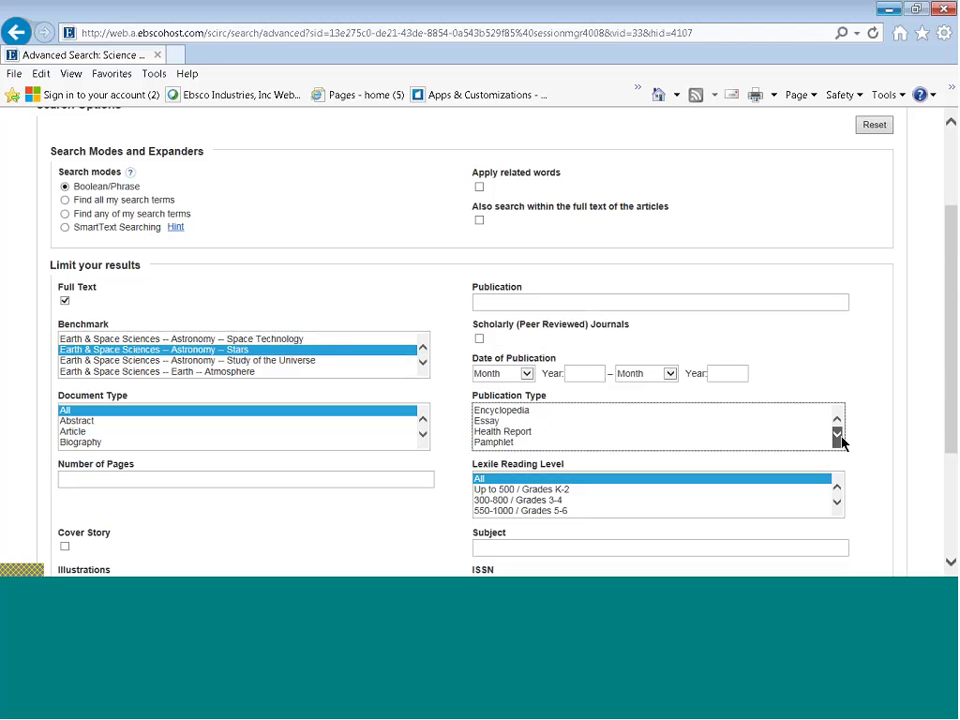
click(838, 437)
click(838, 437)
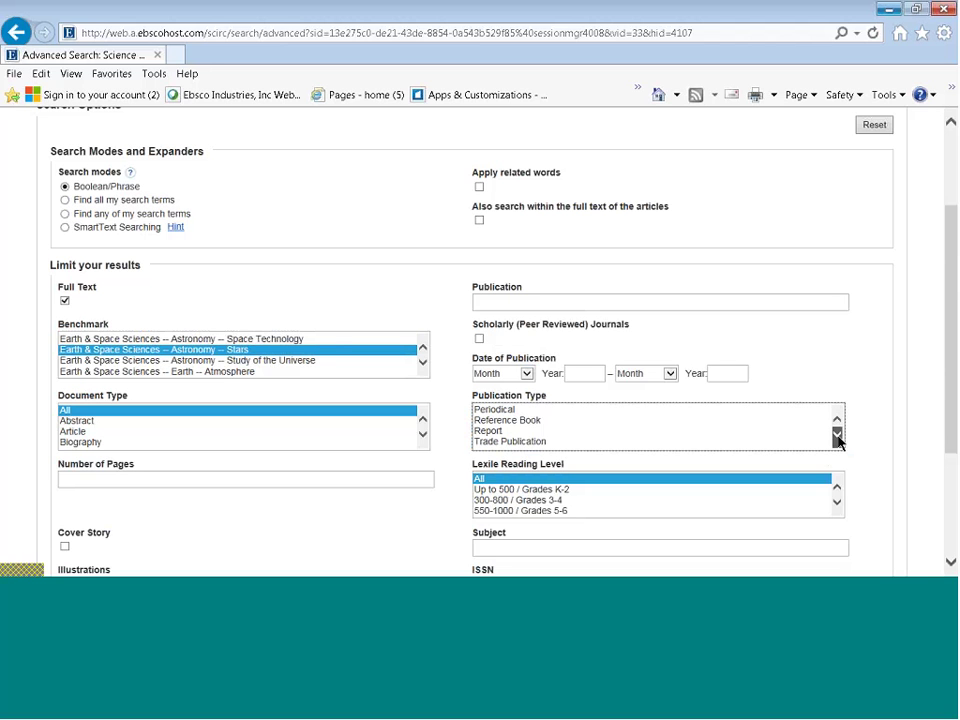
click(837, 418)
click(837, 418)
click(837, 418)
click(837, 418)
click(837, 418)
click(837, 418)
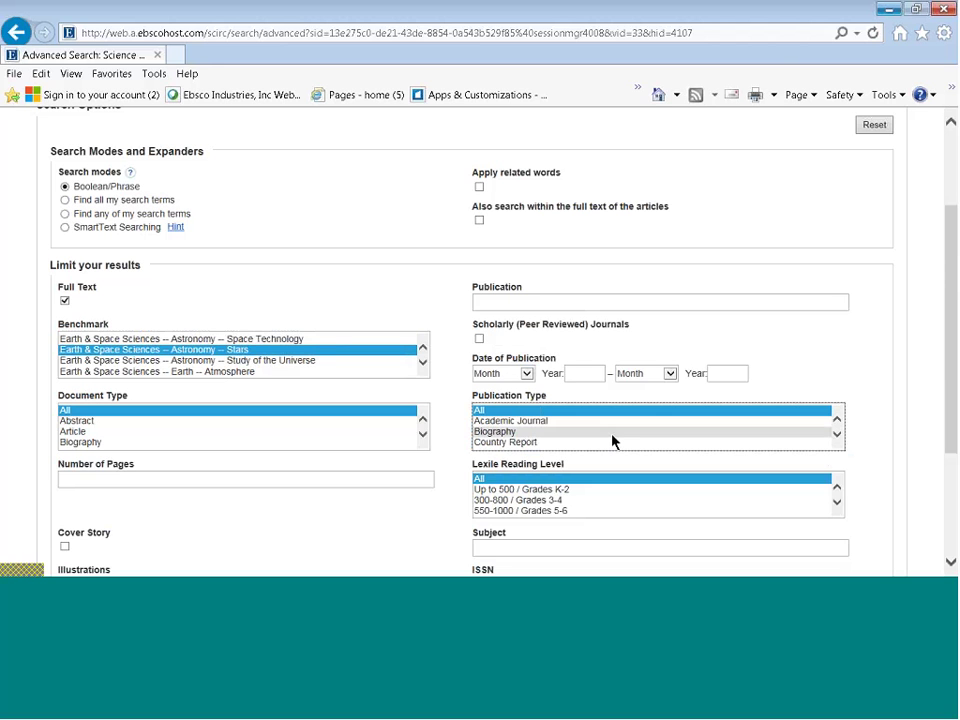
click(837, 436)
click(837, 435)
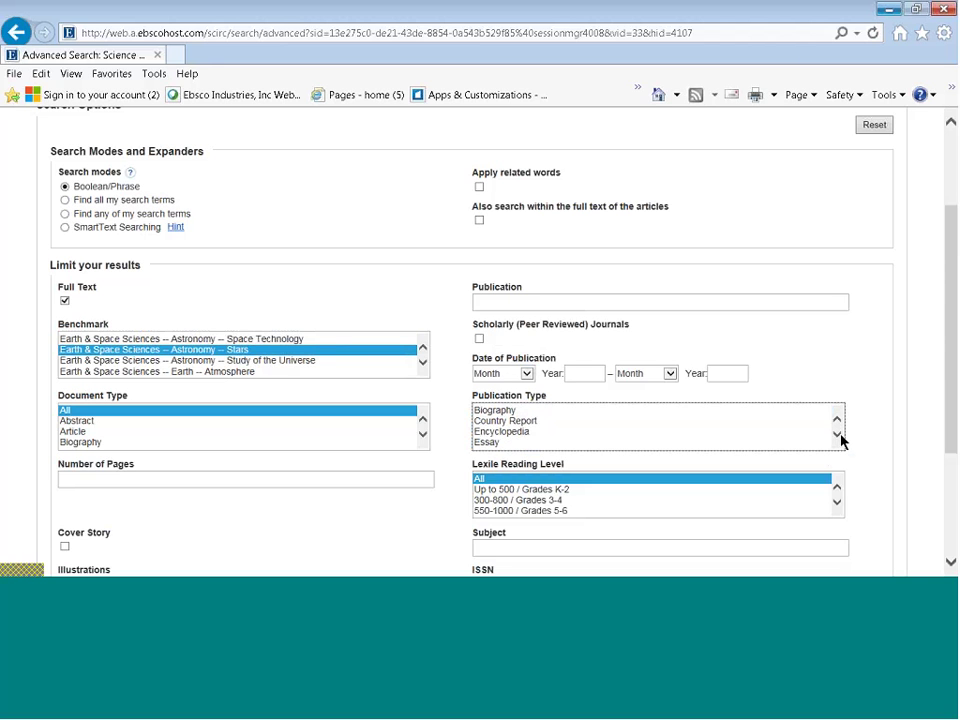
click(837, 435)
click(837, 420)
click(837, 420)
click(837, 420)
Review the higher Lexile Reading Level ranges and the remaining limiters down to PDF Full Text.
scroll(755, 480, down, 1)
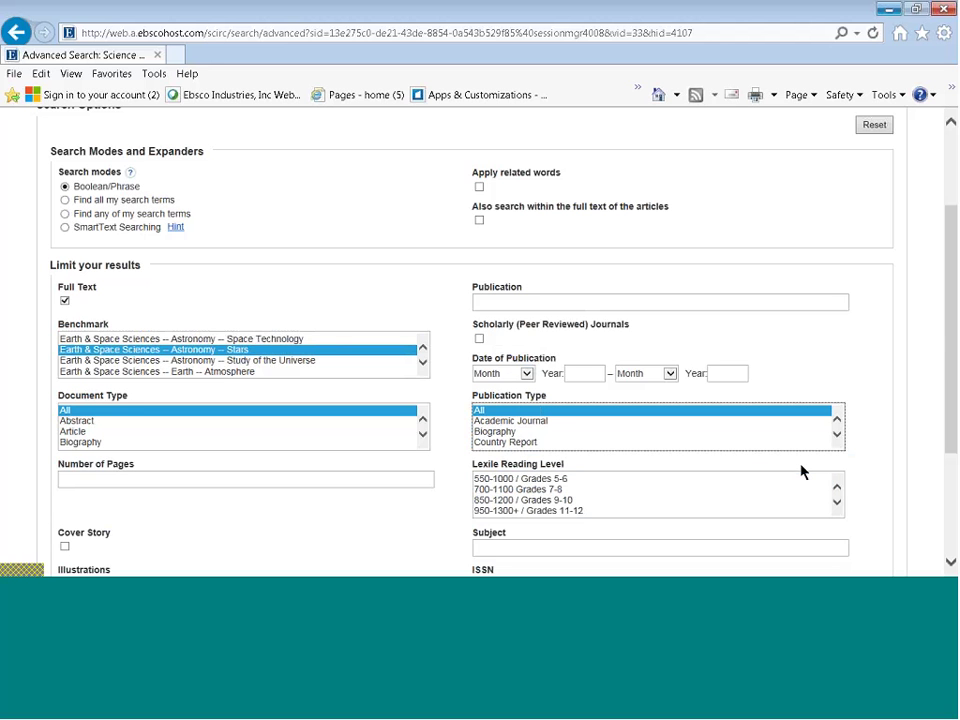
scroll(140, 435, down, 3)
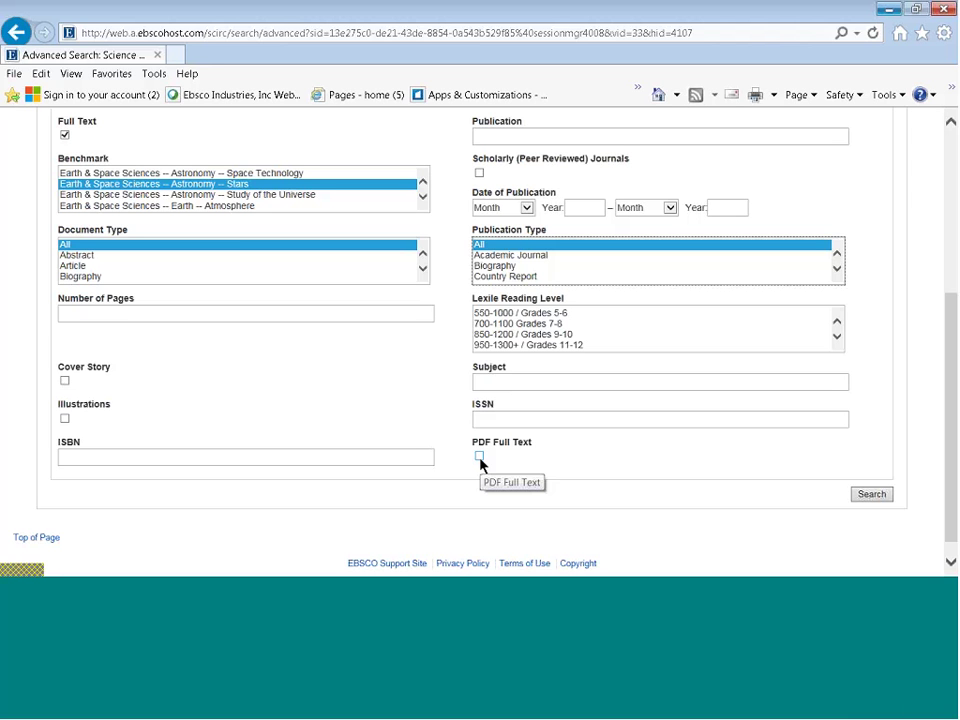
scroll(494, 512, up, 3)
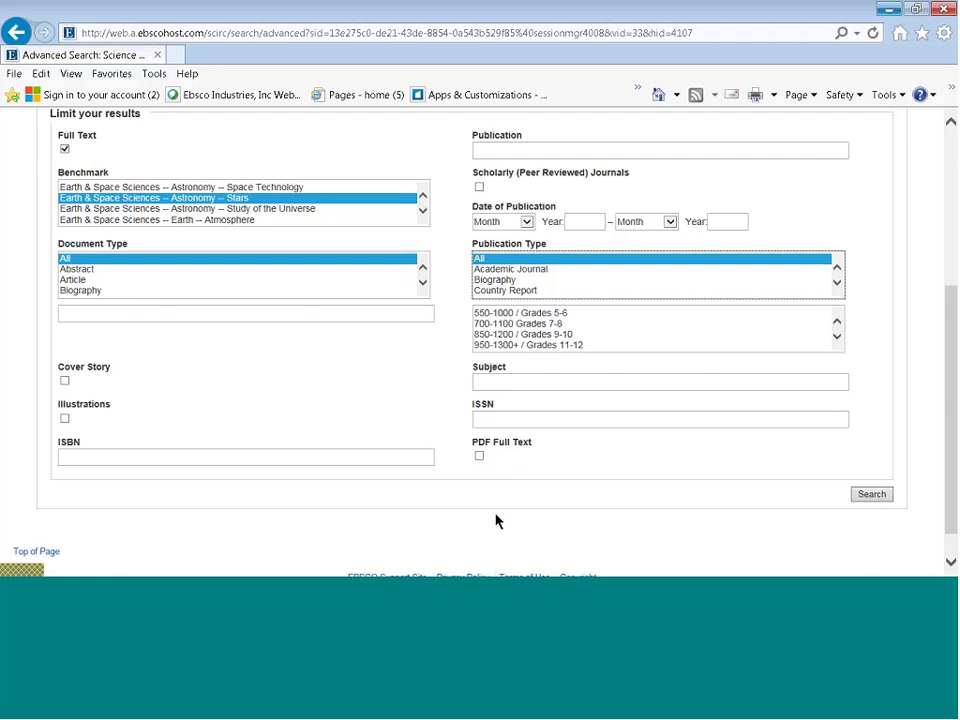
scroll(496, 519, up, 3)
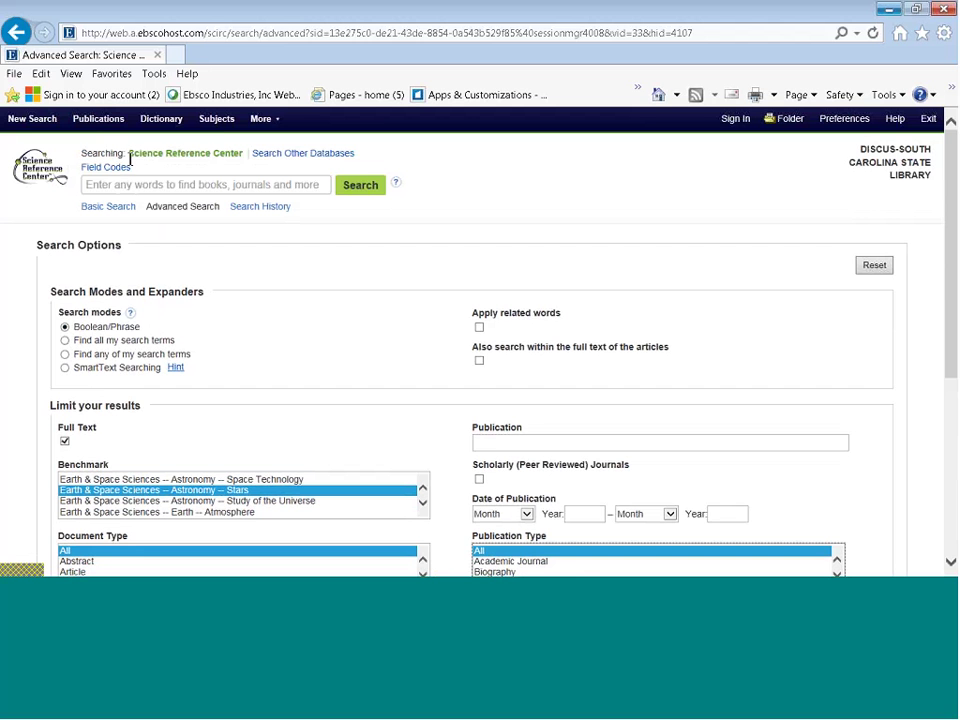
Open the image and video search page and look over the collection and image type limiters.
mouse_move(260, 119)
click(280, 139)
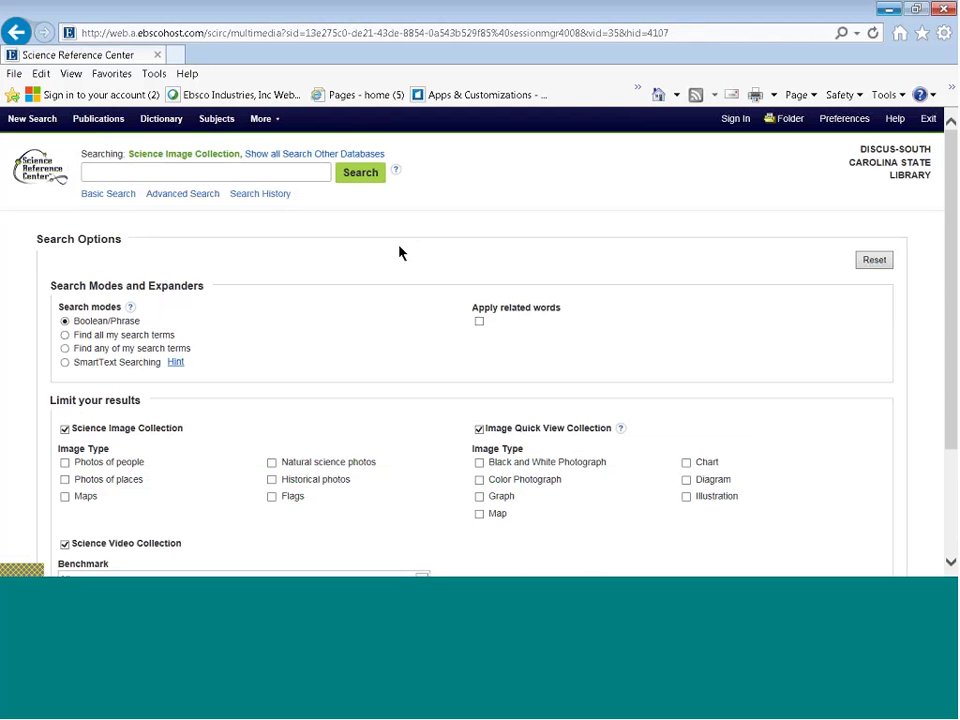
scroll(330, 332, down, 3)
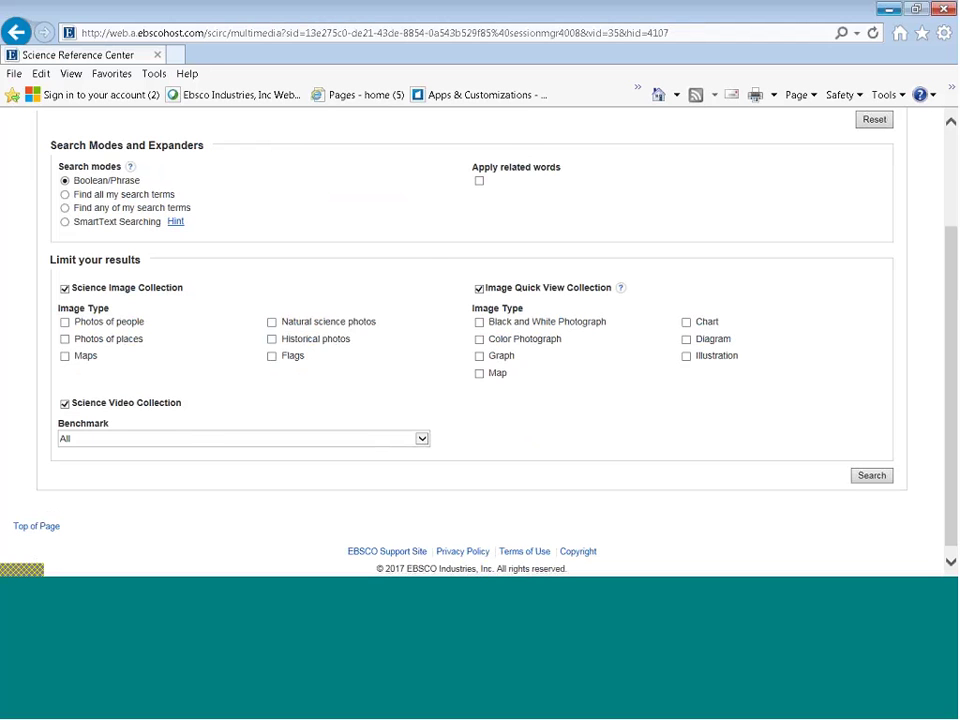
Limit the Science Video Collection to the benchmark "Life Sciences -- Biology -- Cells" and run the search.
click(421, 440)
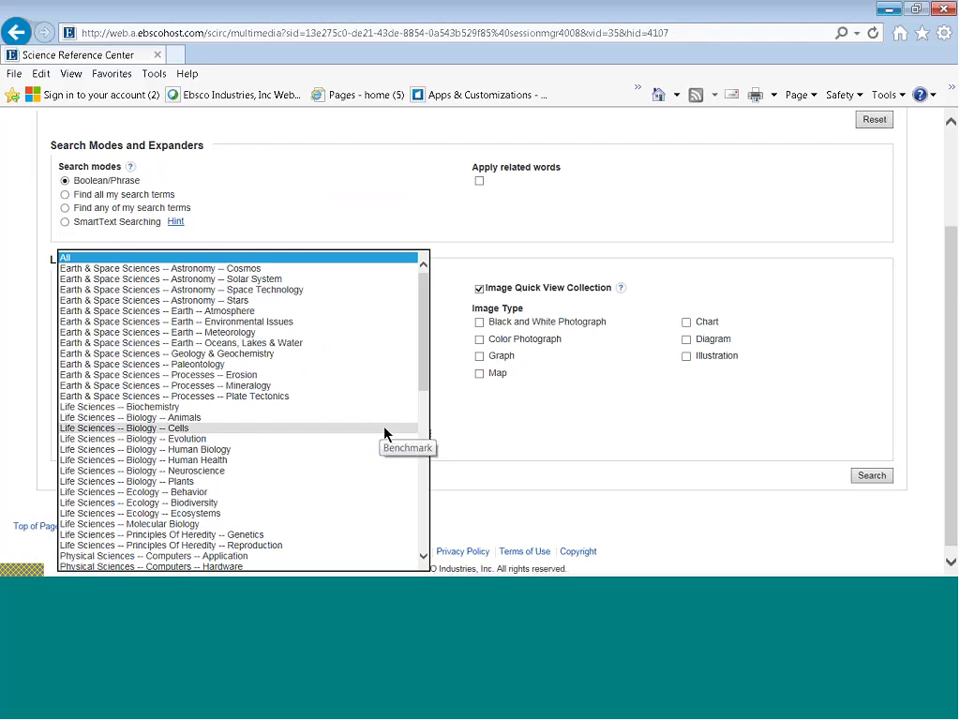
click(381, 428)
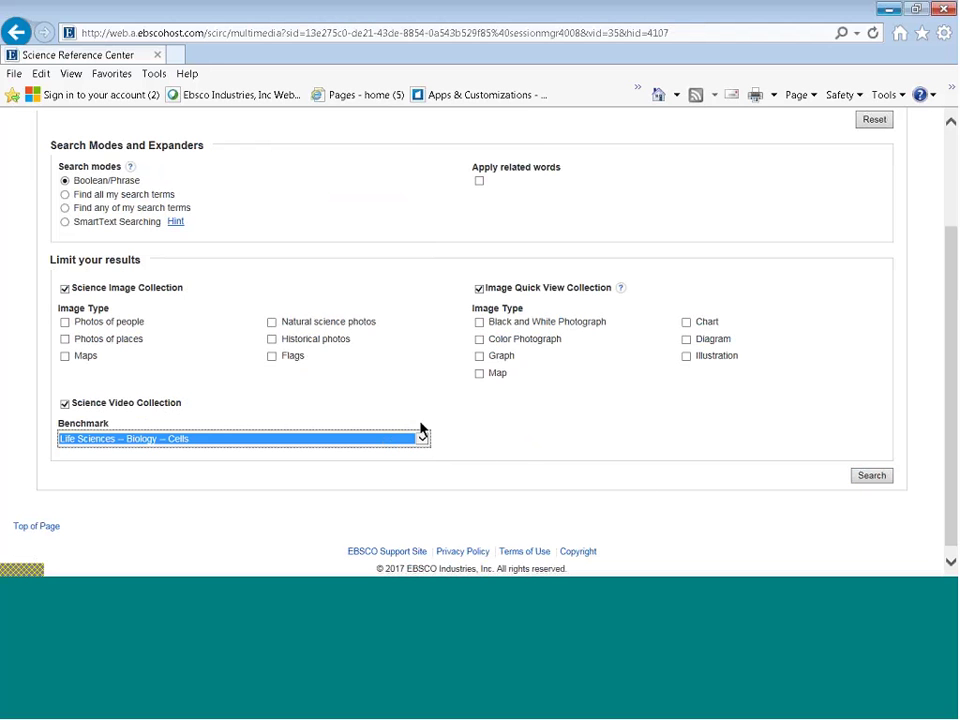
click(870, 480)
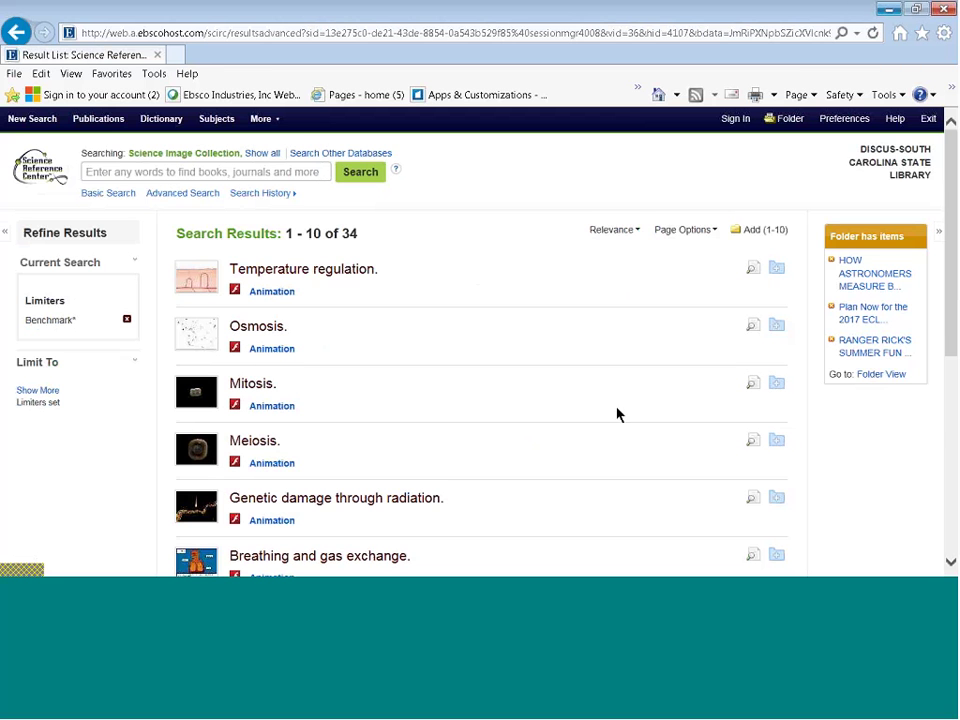
Add "White blood cells fight infection" and "Genetic damage through radiation" from the results to the folder.
scroll(617, 414, down, 3)
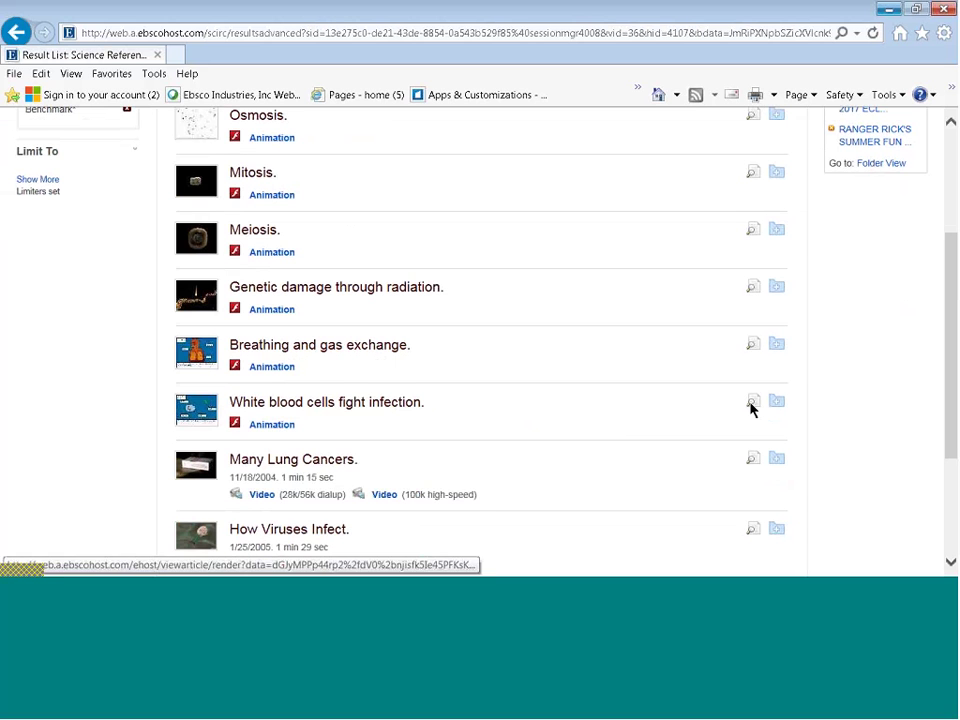
mouse_move(753, 404)
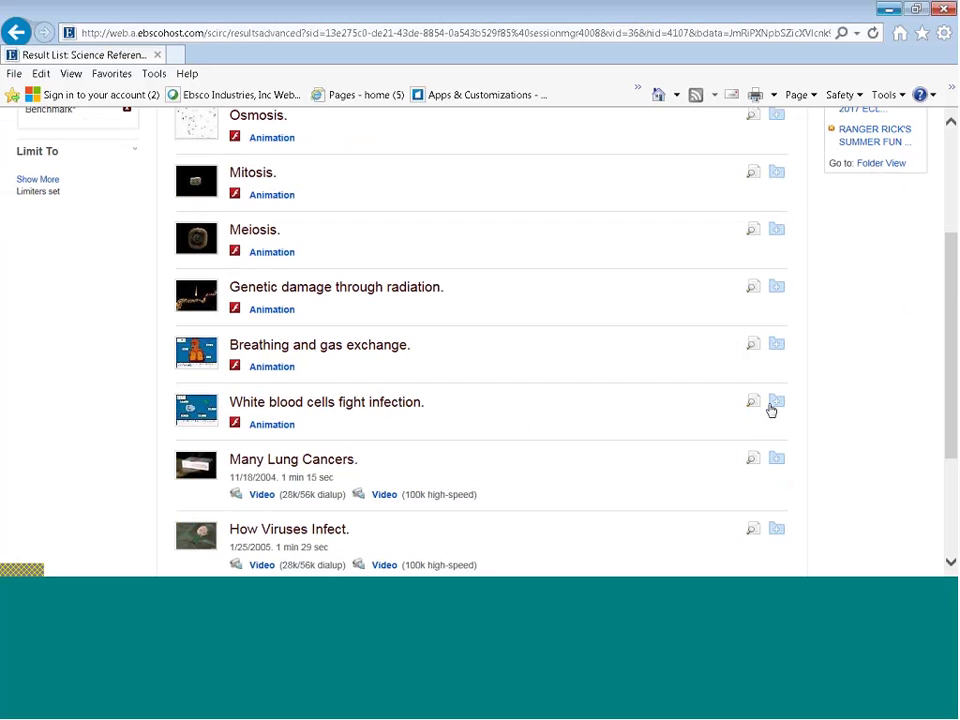
click(771, 408)
click(777, 289)
Open the folder contents and select the articles "The Big Melt", "Acidic Ocean" and "RANGER RICK'S SUMMER FUN BOOK".
drag(951, 290, 940, 185)
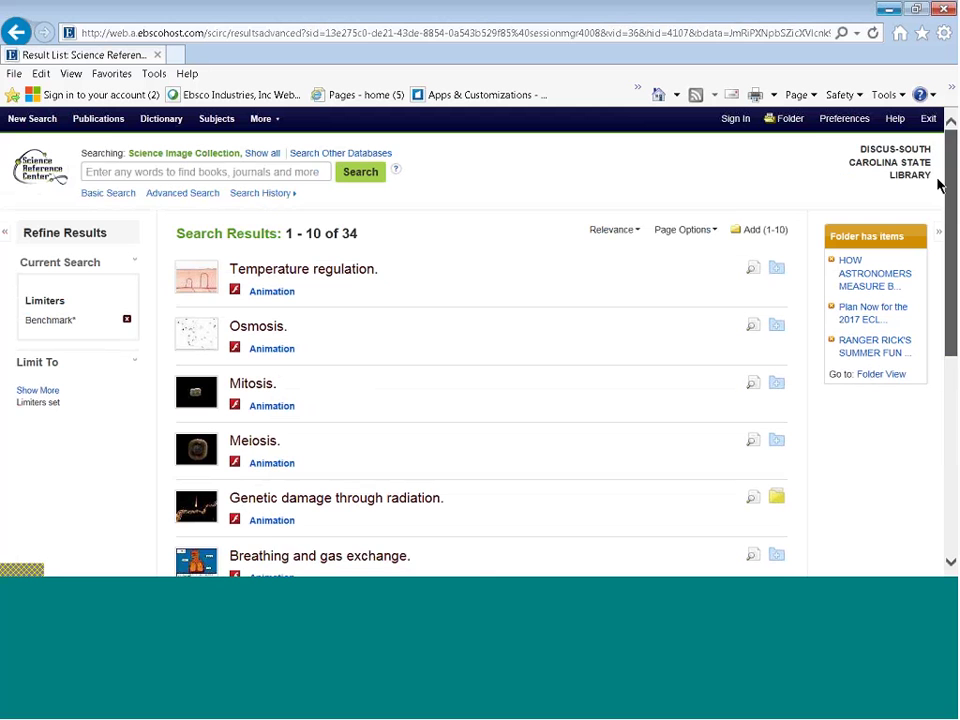
click(896, 379)
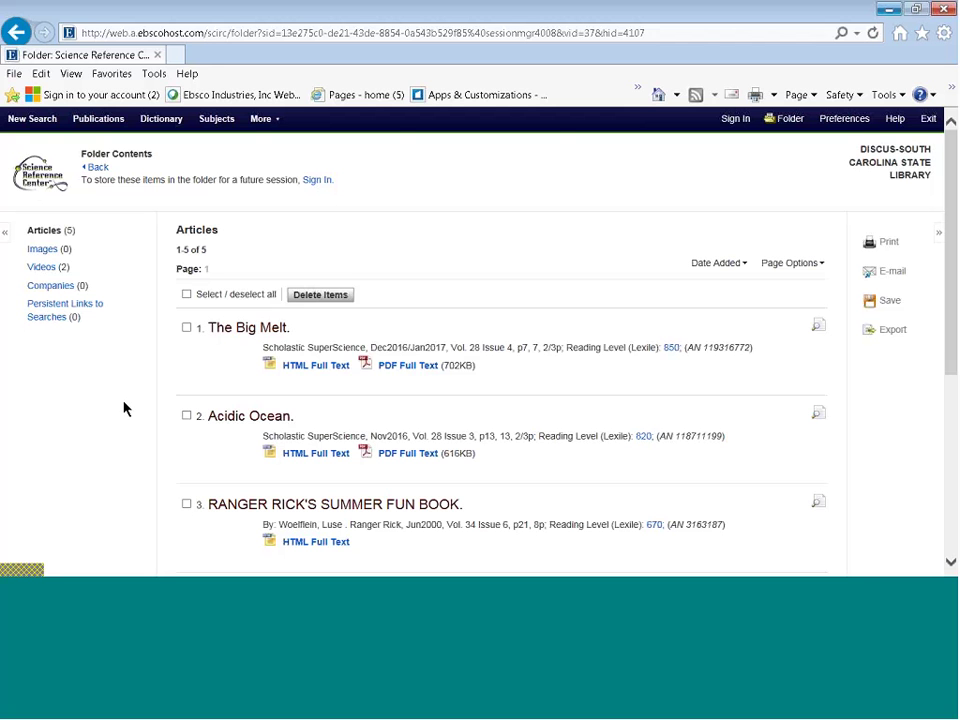
click(186, 328)
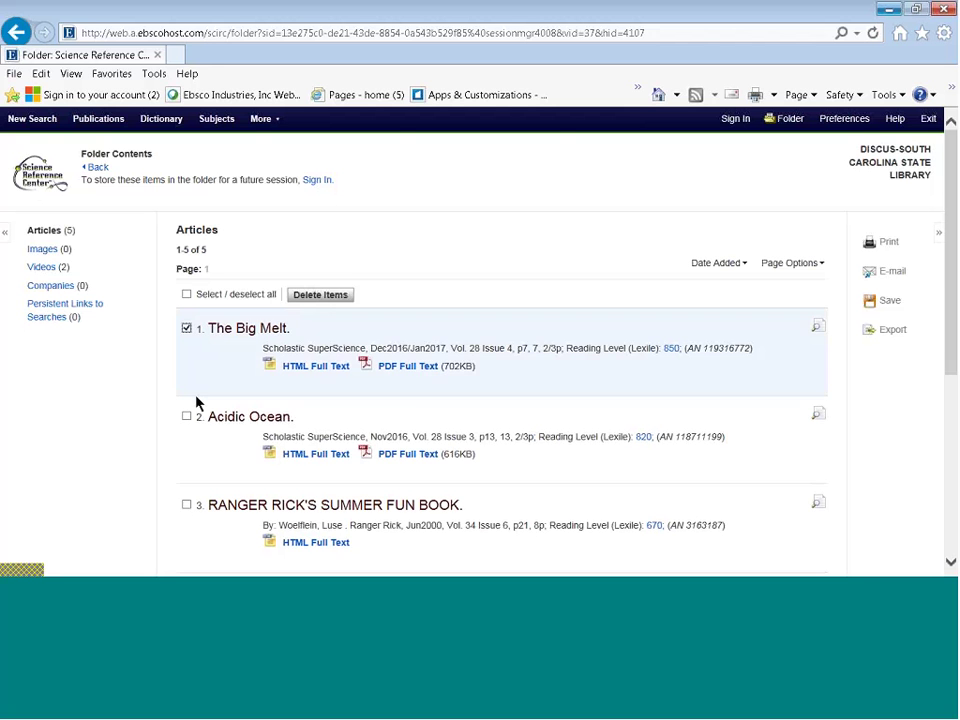
click(186, 415)
click(186, 503)
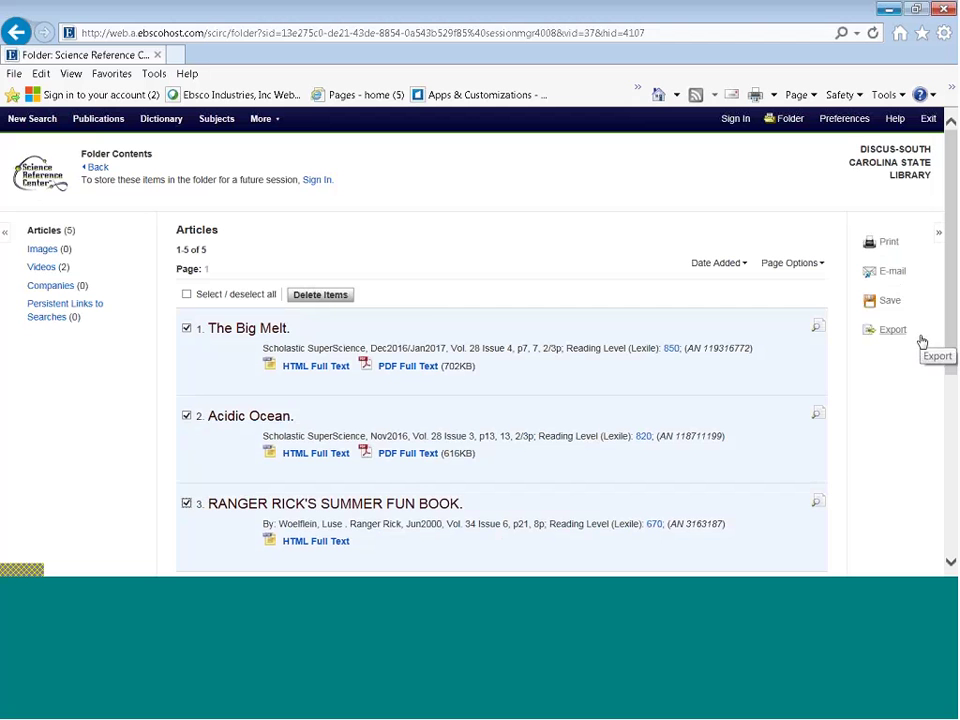
Return to the basic search home page and look over its science categories and popular sources.
click(18, 121)
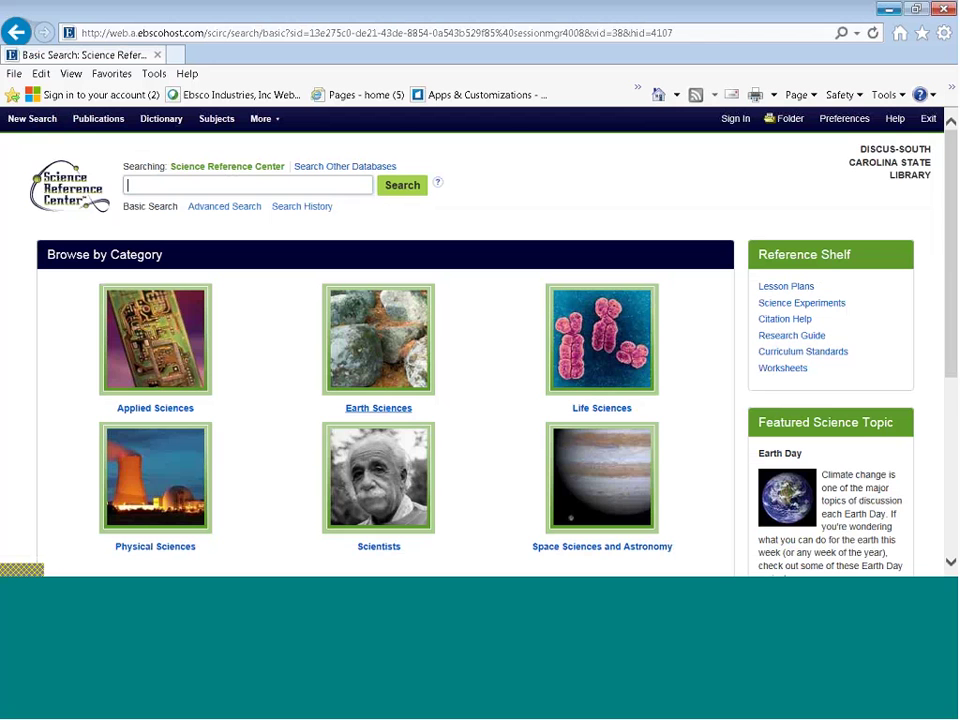
scroll(955, 218, down, 3)
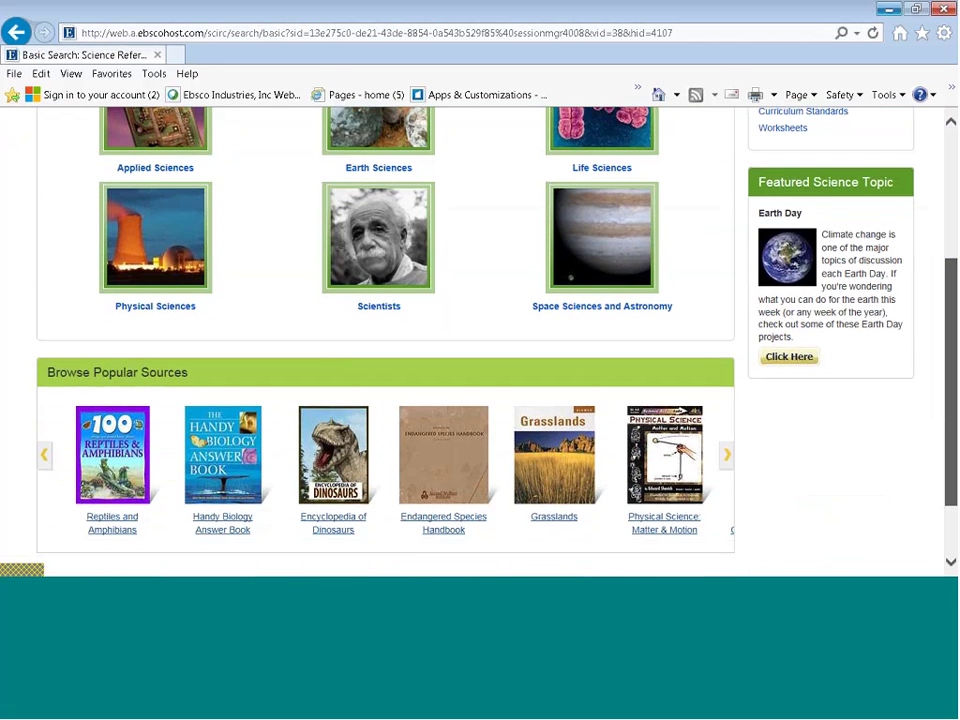
scroll(336, 317, up, 1)
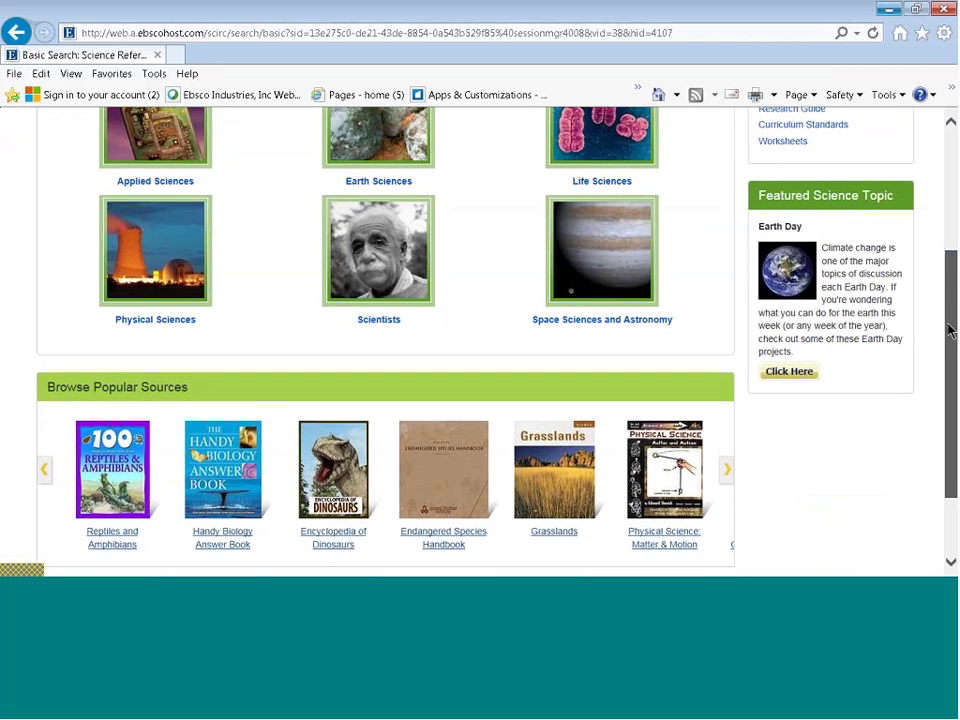
Look over the basic search home page and open the EBSCO Support Site from its footer.
drag(950, 335, 912, 232)
scroll(544, 189, down, 1)
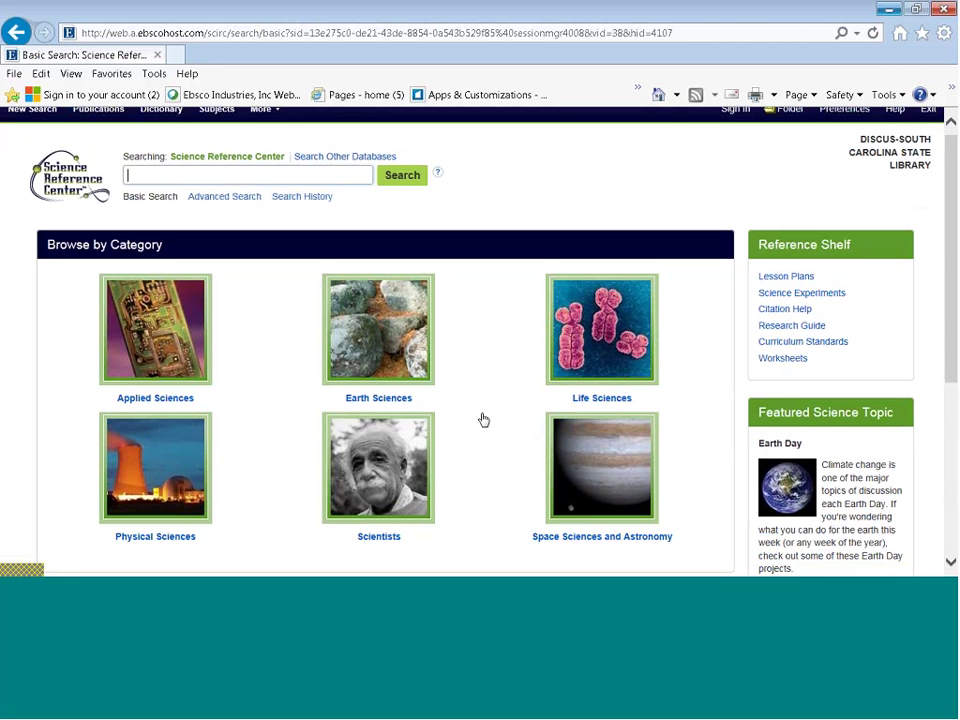
scroll(481, 420, up, 1)
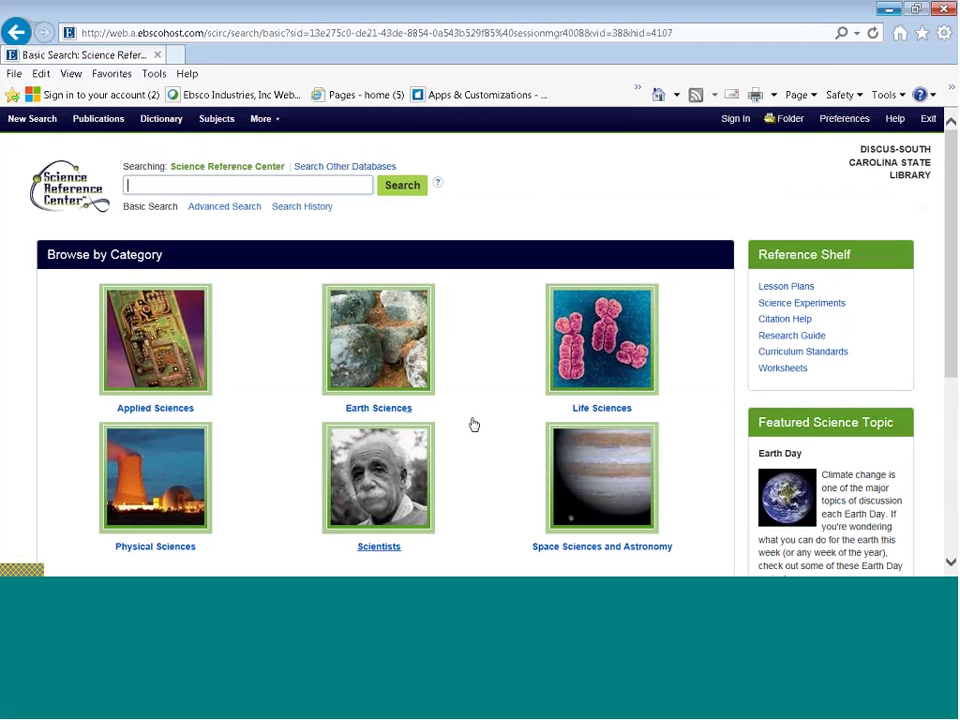
scroll(476, 424, down, 3)
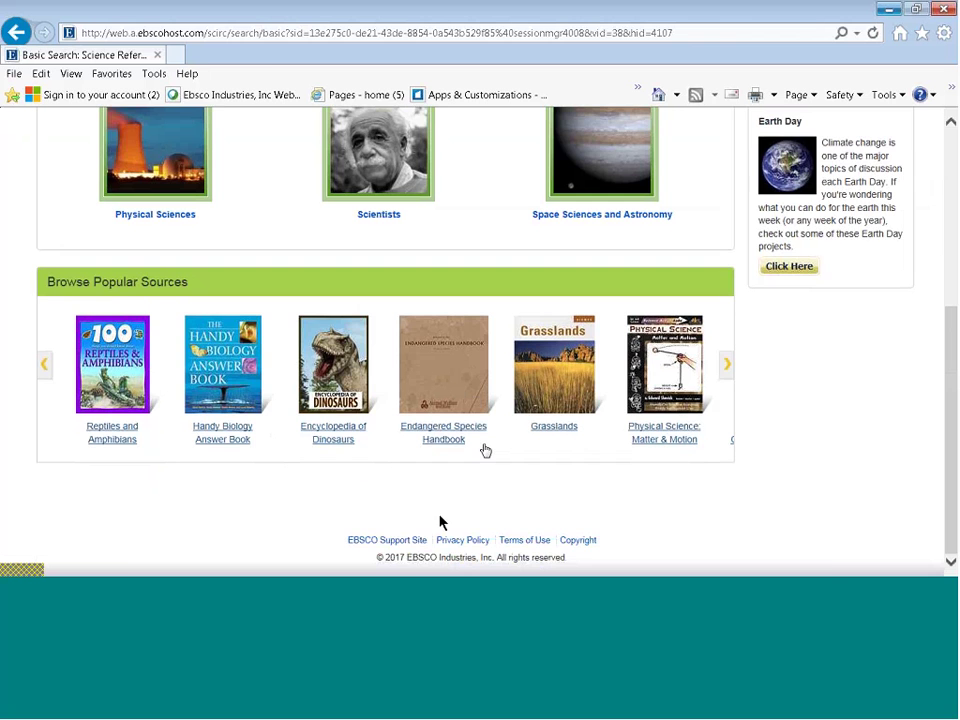
click(385, 540)
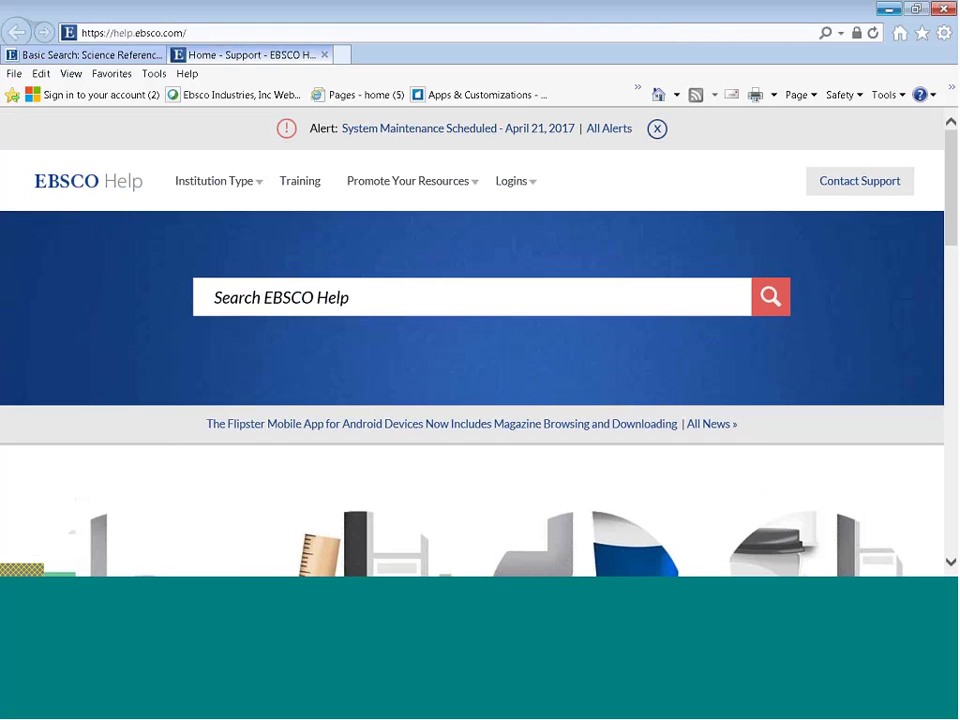
click(259, 188)
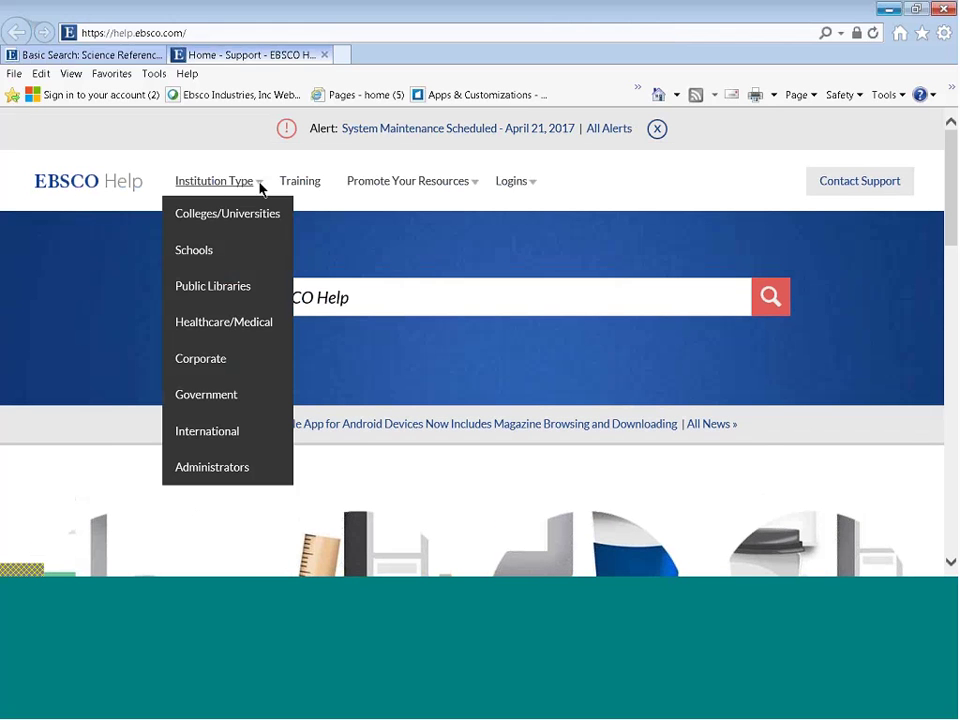
click(239, 290)
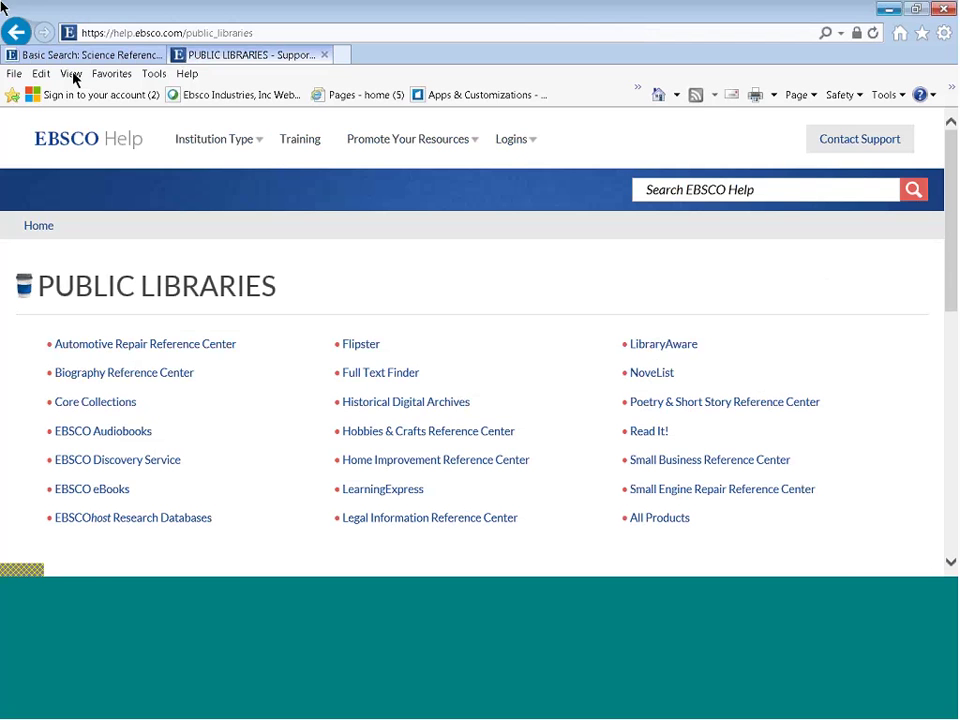
click(24, 38)
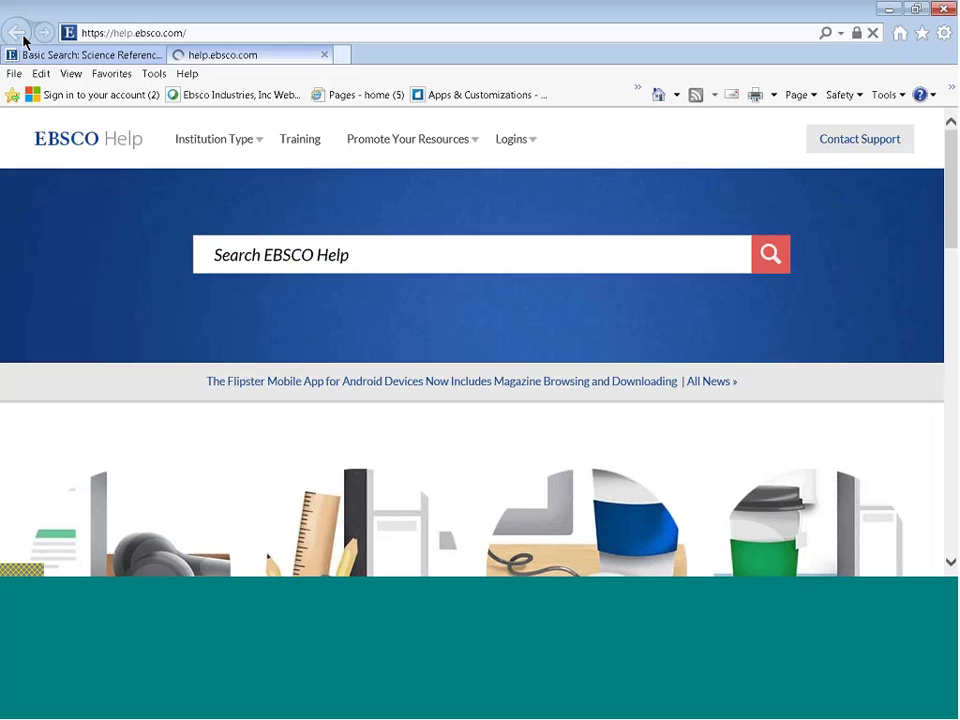
Open the Science Reference Center help page for schools and look over its user guide, training, FAQs and educator resources.
mouse_move(196, 160)
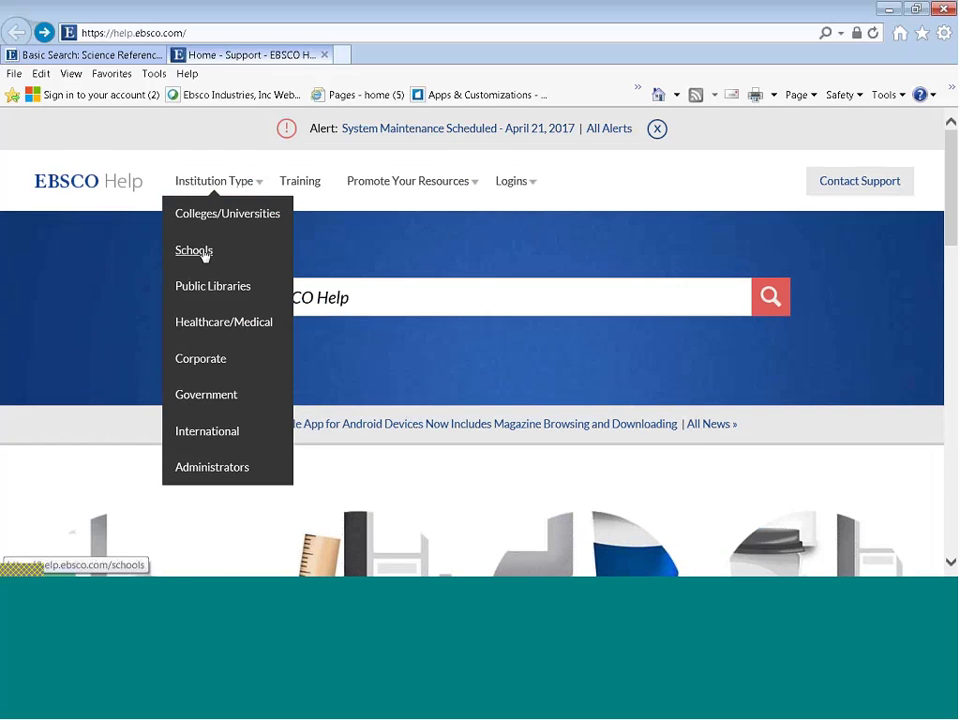
click(203, 255)
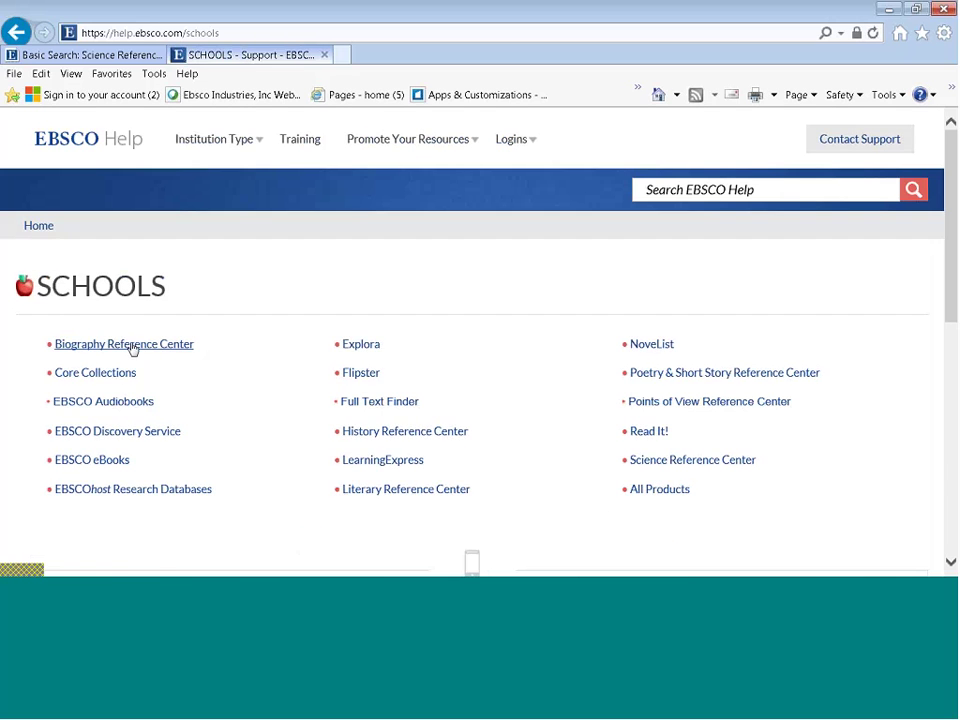
click(680, 462)
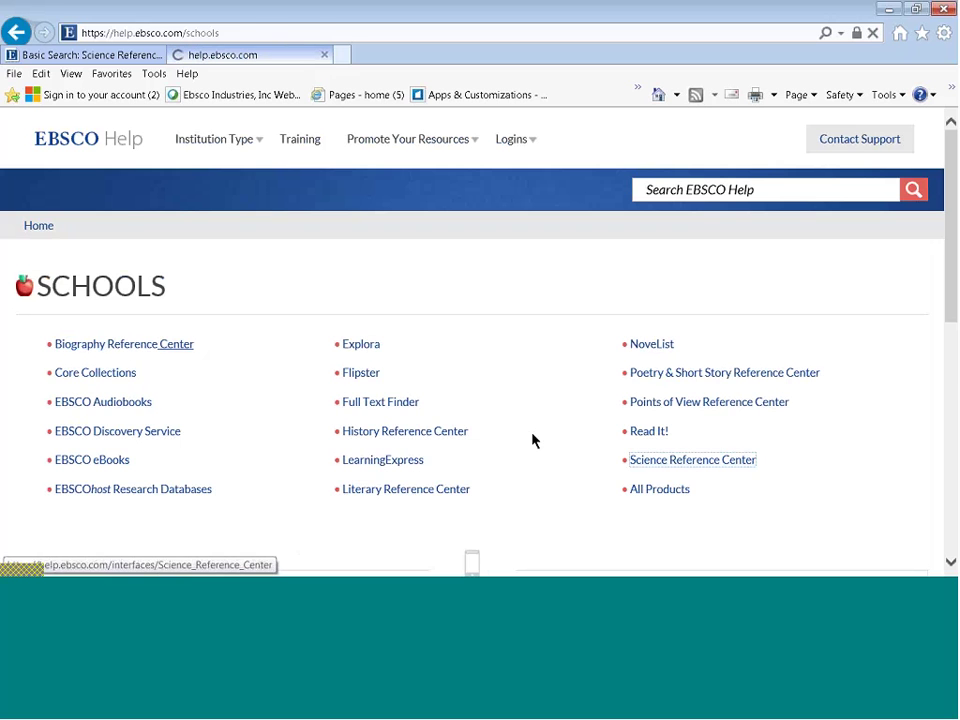
scroll(420, 421, down, 2)
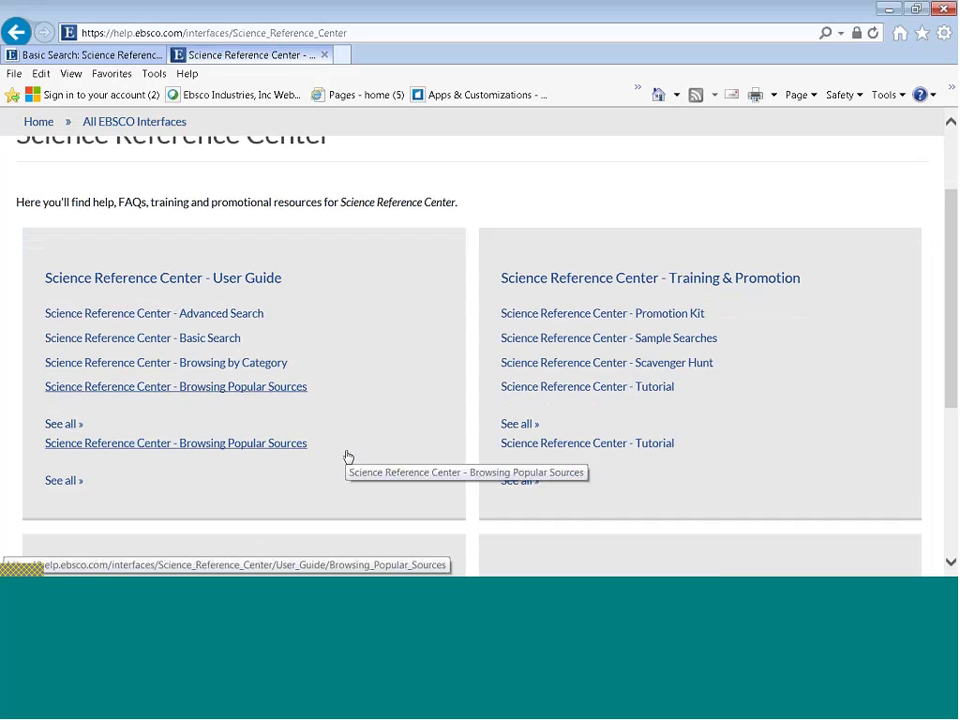
scroll(348, 457, down, 3)
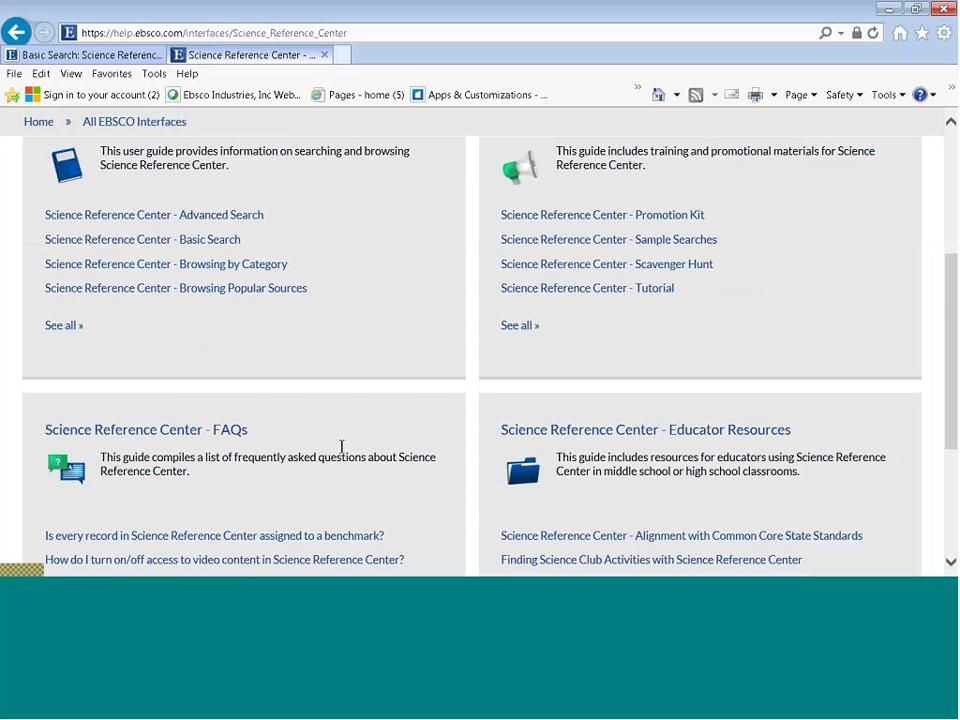
scroll(343, 448, down, 3)
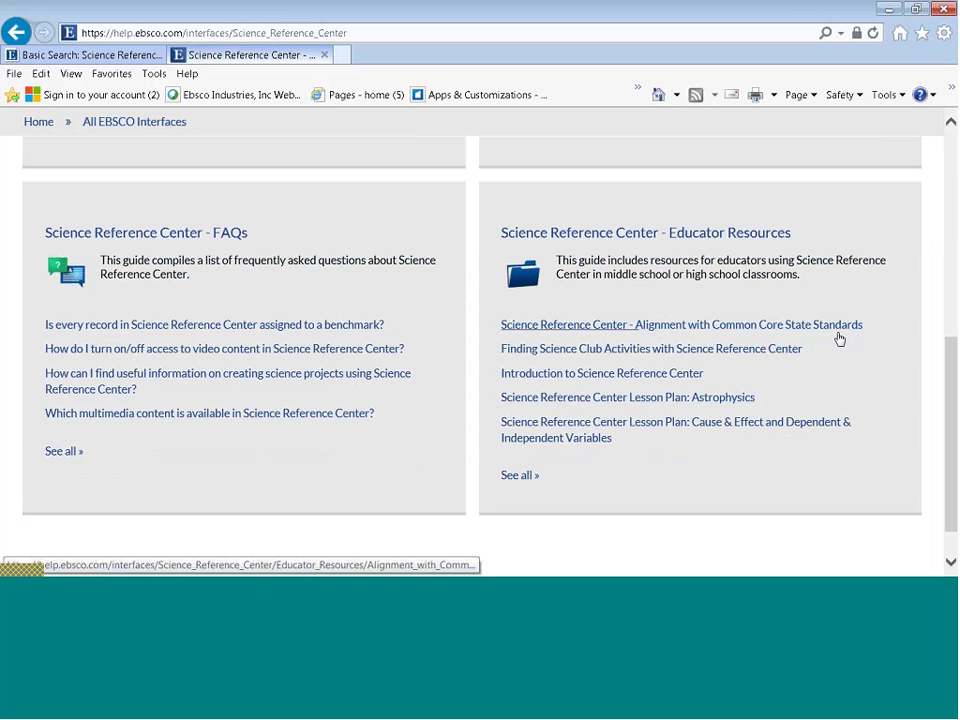
drag(951, 358, 952, 130)
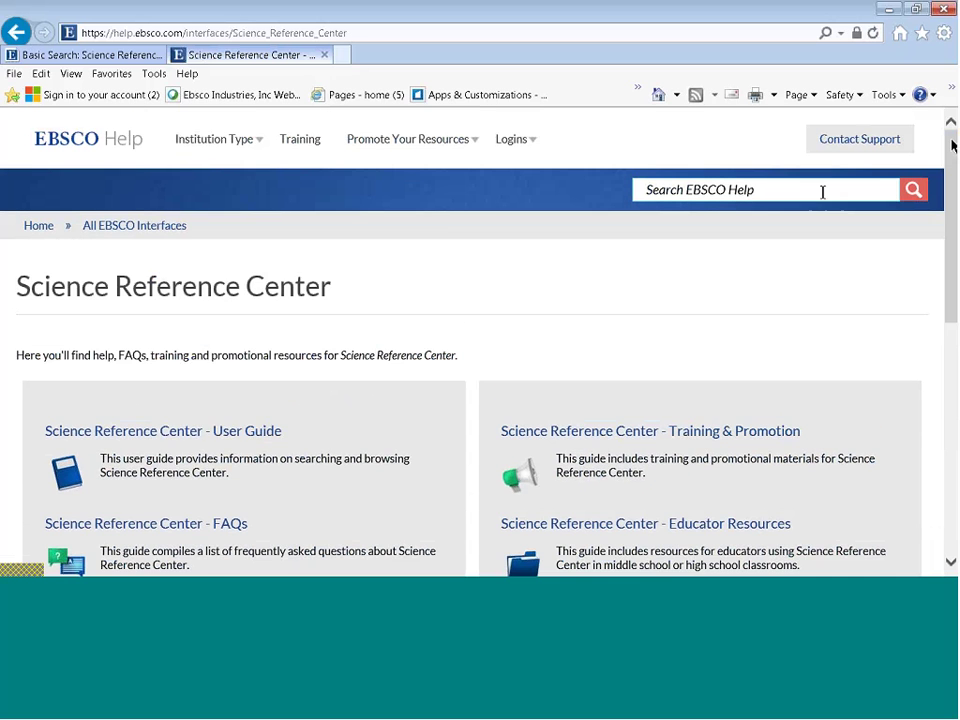
View the EBSCO Help training page with its online courses and additional resources, and return to the help home page.
mouse_move(208, 148)
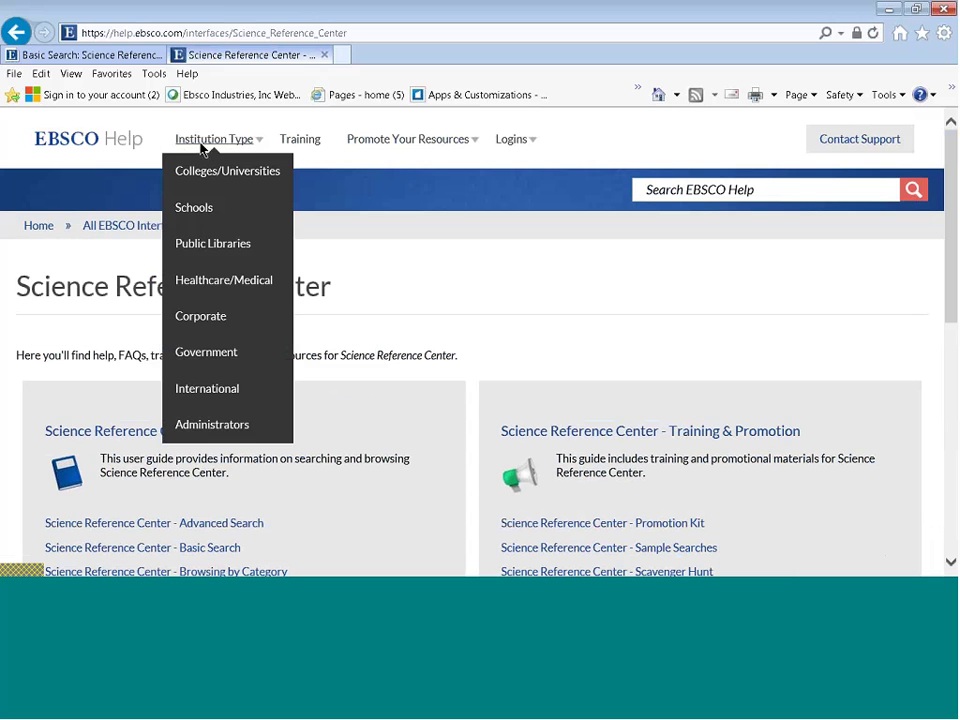
click(306, 139)
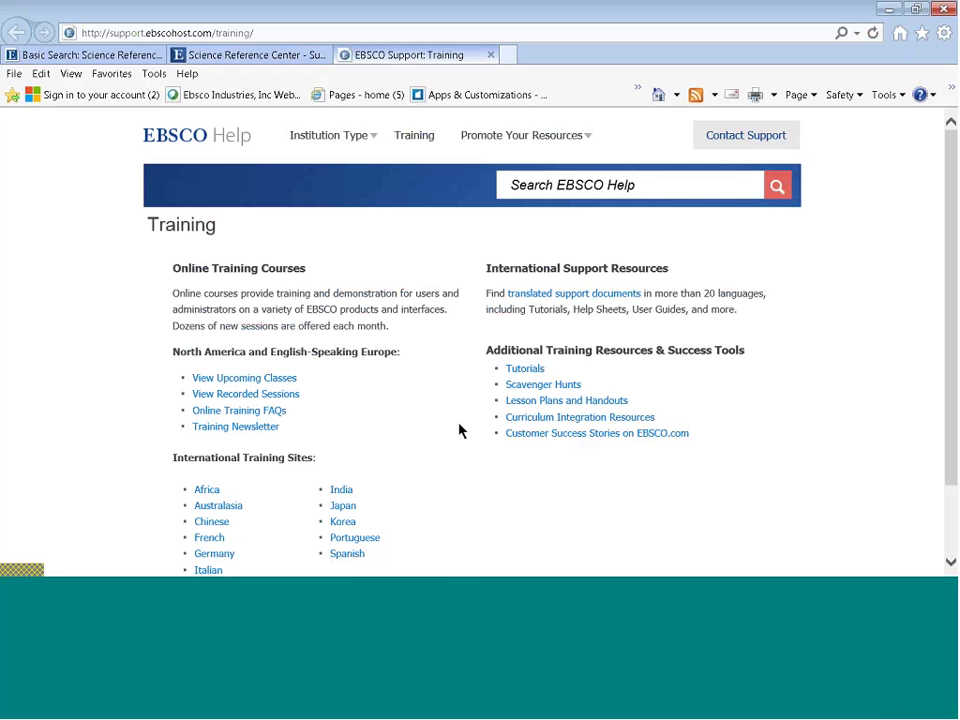
click(181, 152)
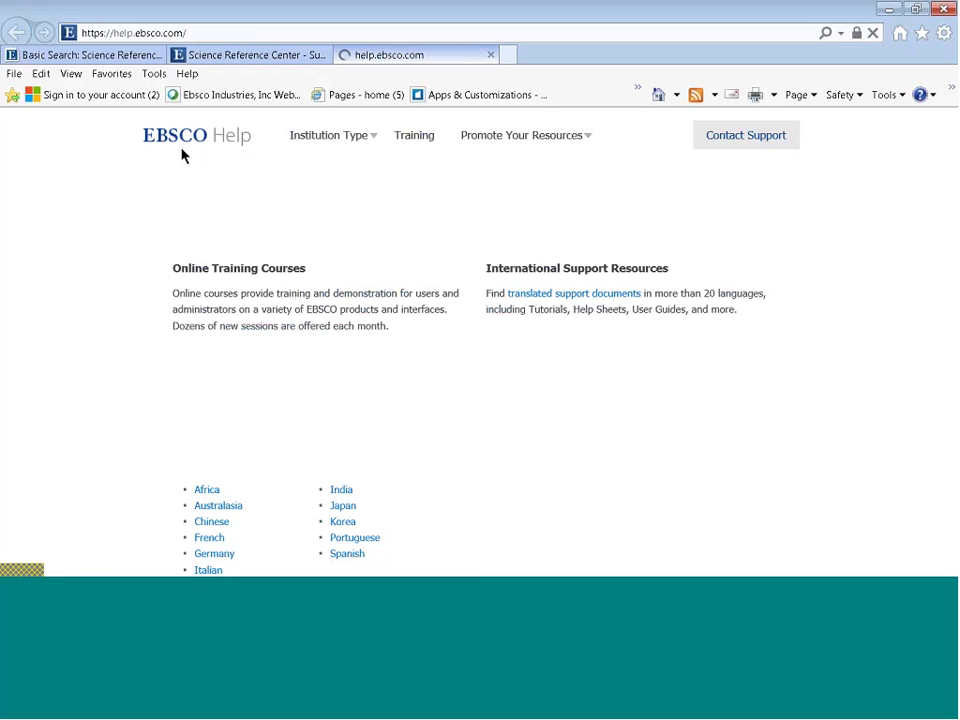